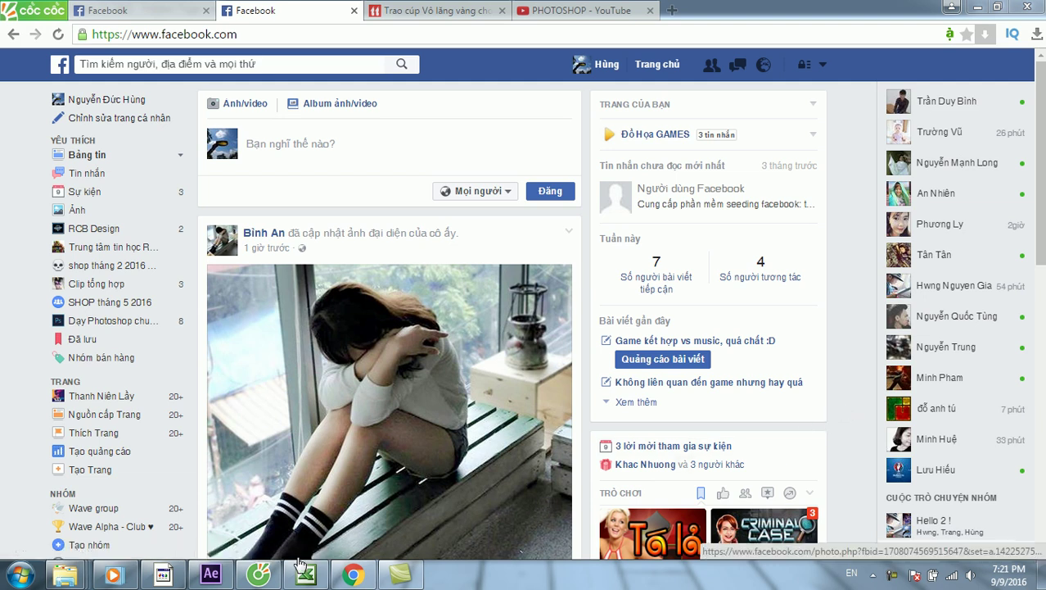
Minimize the After Effects, Chrome, Photoshop and Explorer windows, then refresh the desktop.
click(211, 574)
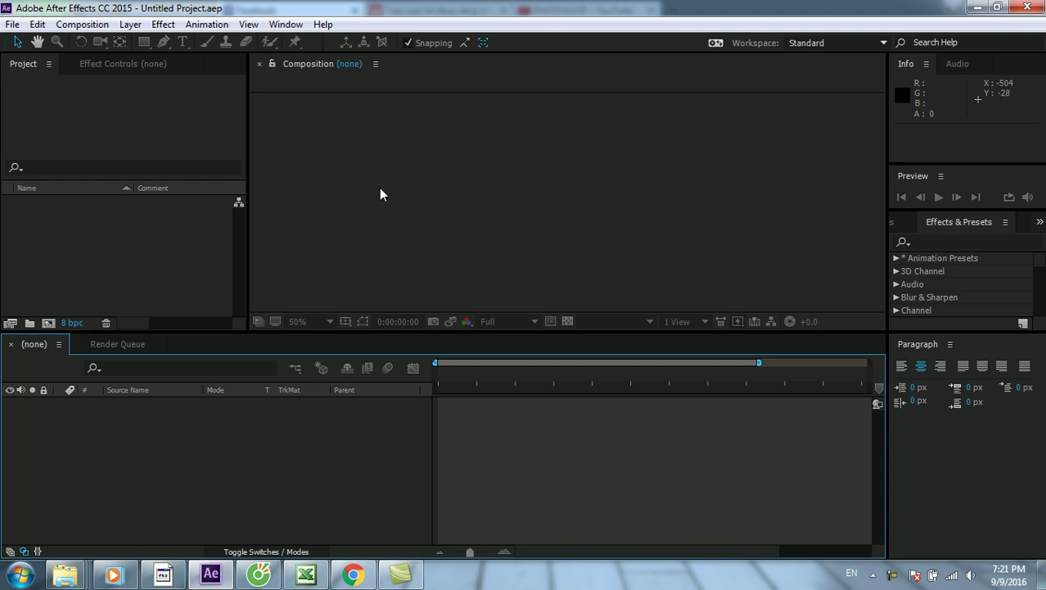
click(976, 7)
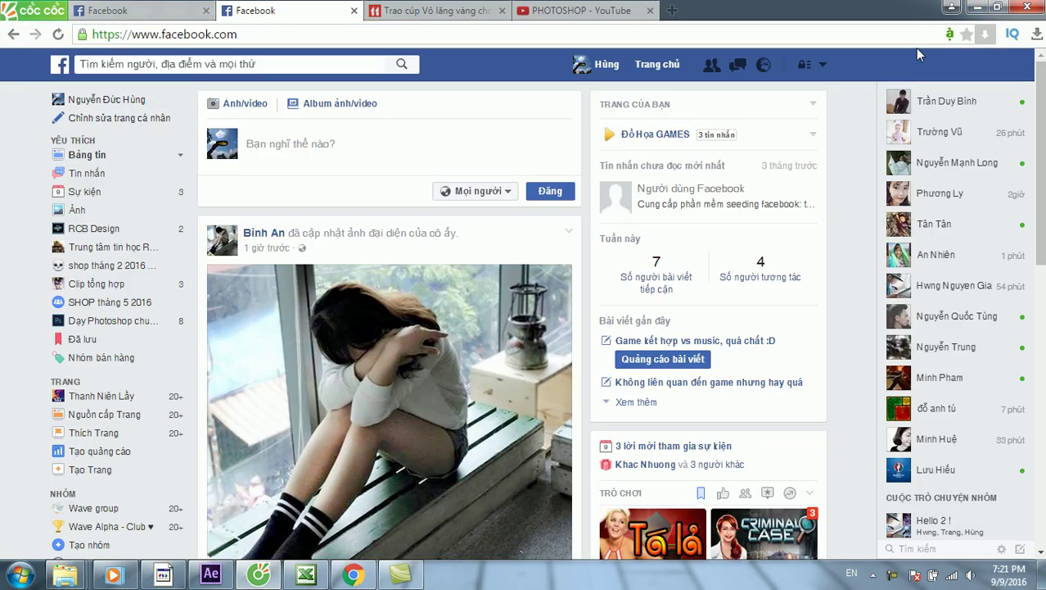
click(976, 8)
click(976, 8)
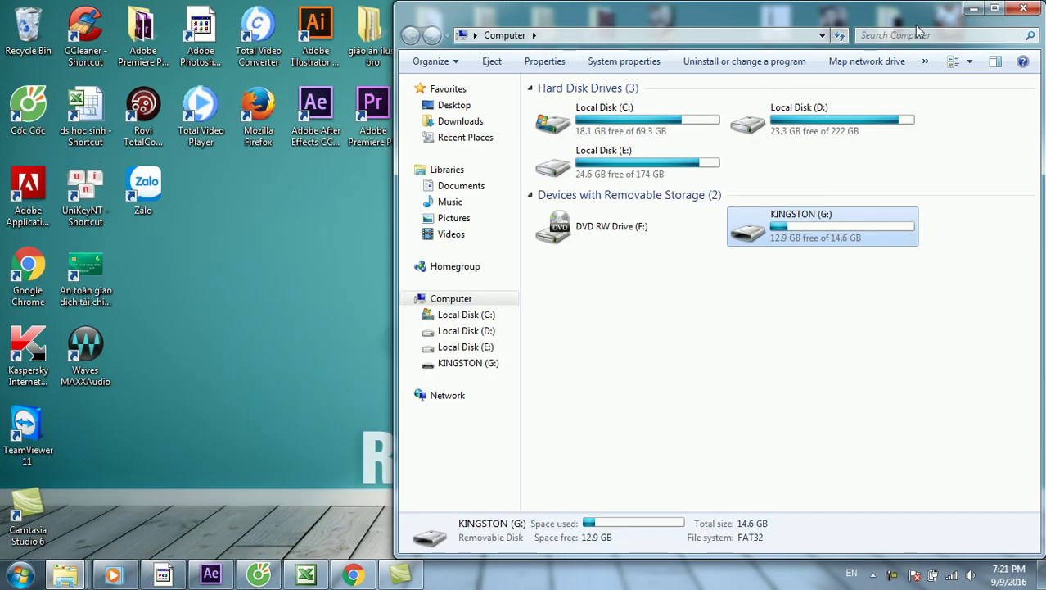
click(973, 7)
right_click(334, 236)
click(375, 276)
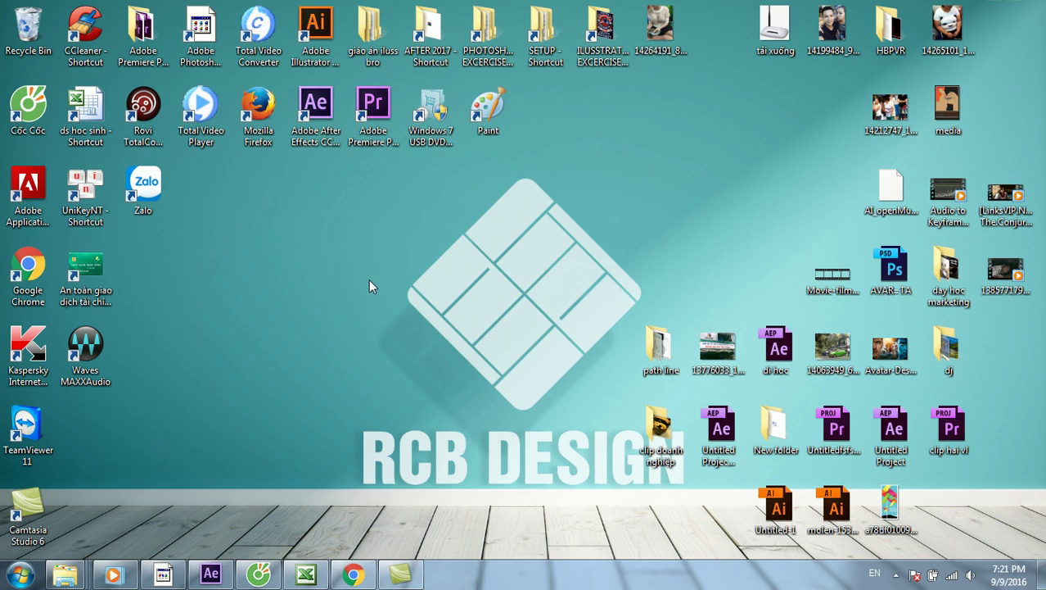
Stack the Premiere Pro, Illustrator and Photoshop shortcuts in a column near the desktop centre.
drag(372, 111, 318, 197)
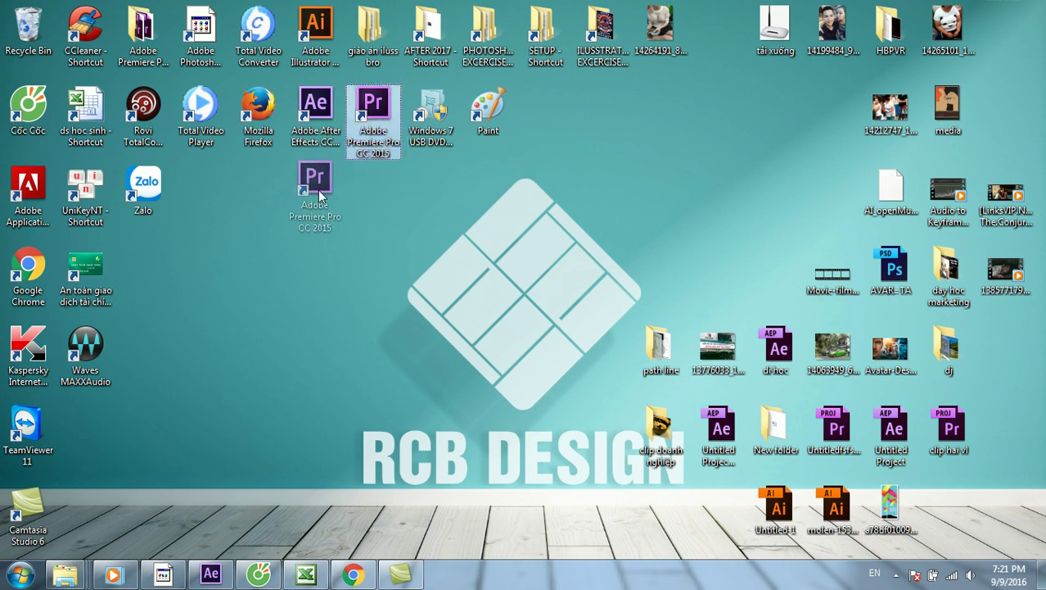
drag(316, 29, 316, 270)
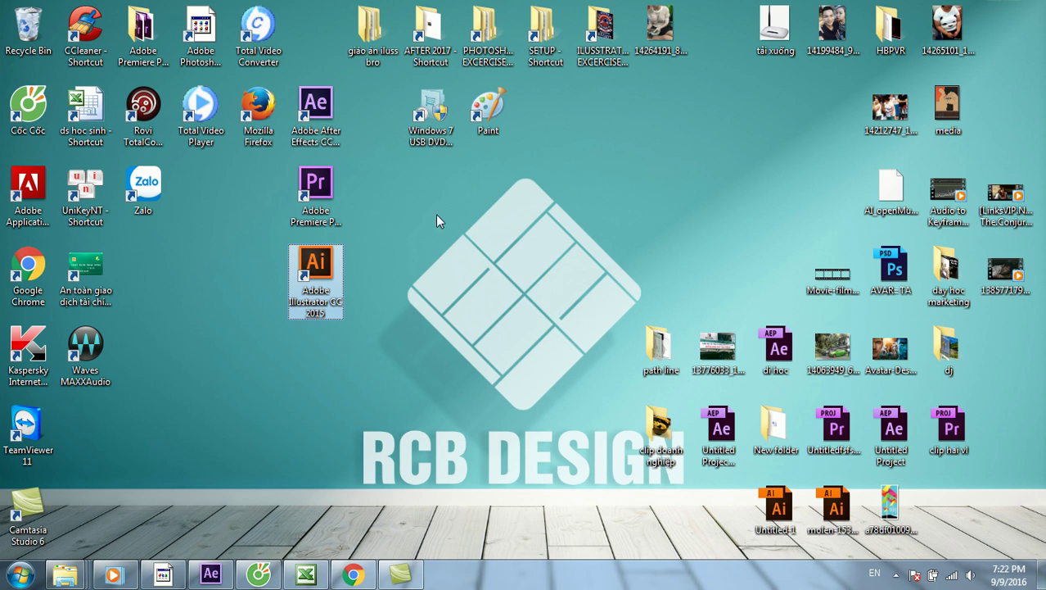
drag(200, 28, 323, 362)
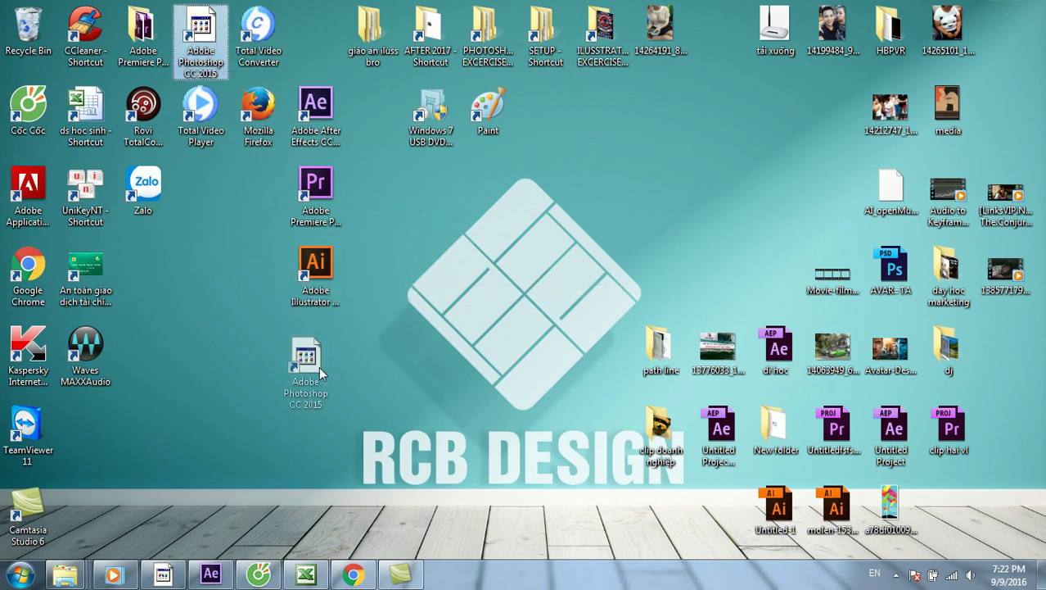
click(323, 194)
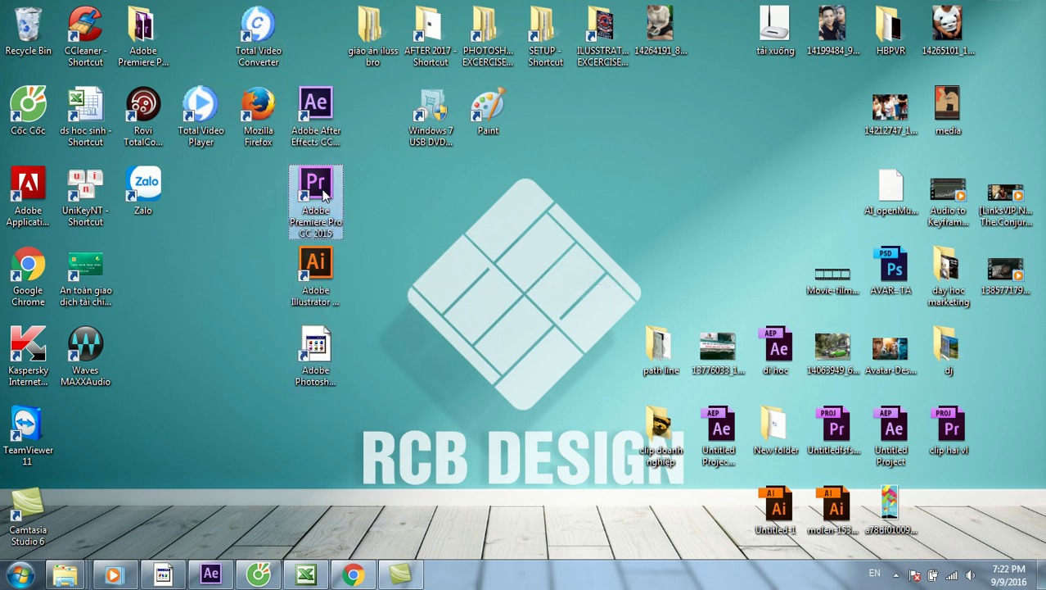
click(405, 250)
click(311, 356)
click(303, 267)
click(341, 262)
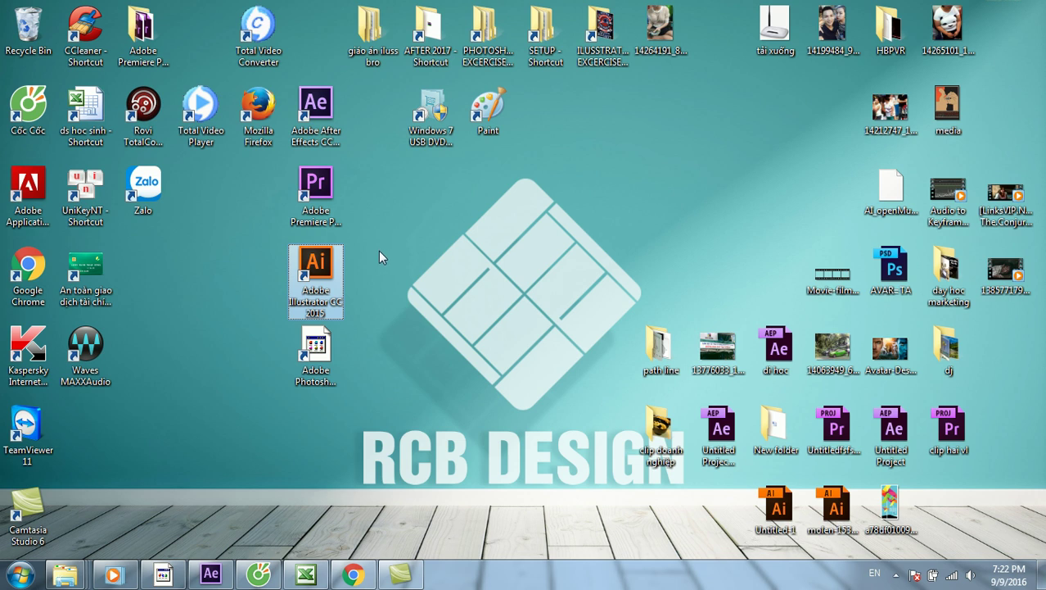
Move the After Effects shortcut into the column and put Premiere Pro at the top.
click(372, 253)
mouse_move(335, 116)
mouse_down()
mouse_move(405, 237)
mouse_move(437, 268)
mouse_up()
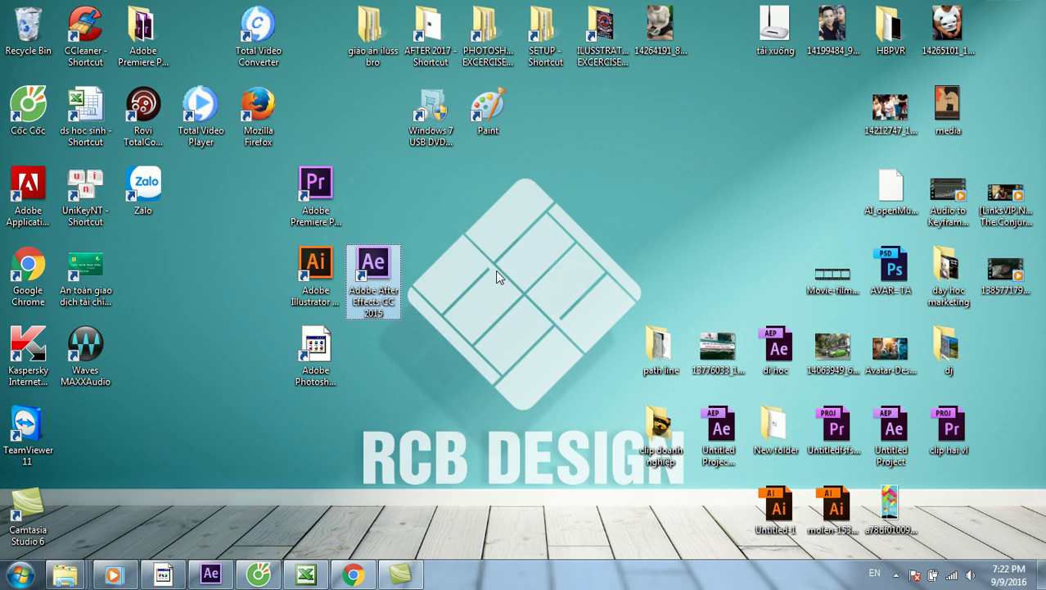
drag(316, 186, 443, 276)
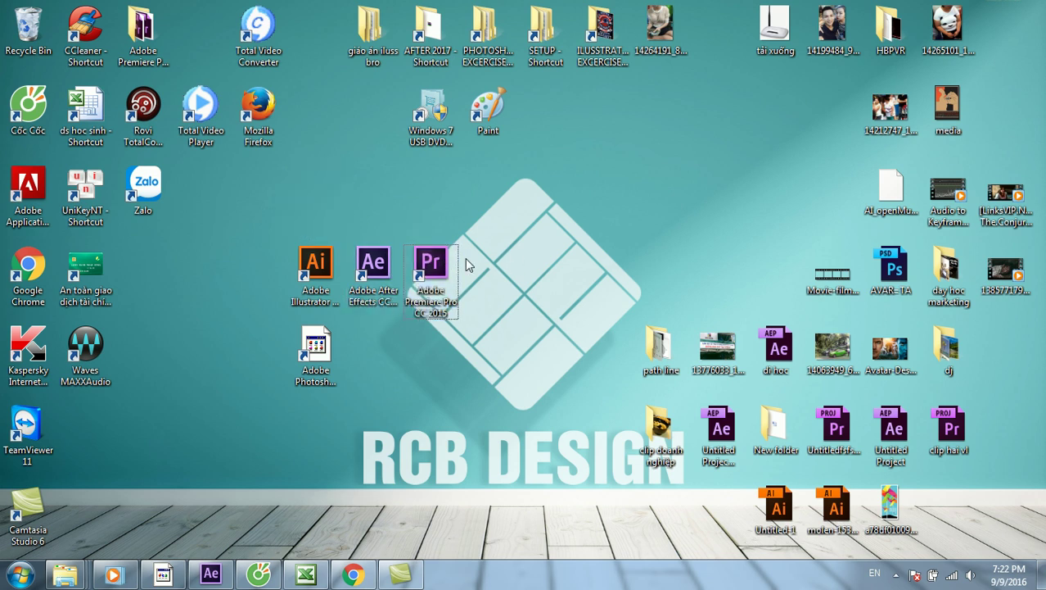
click(396, 264)
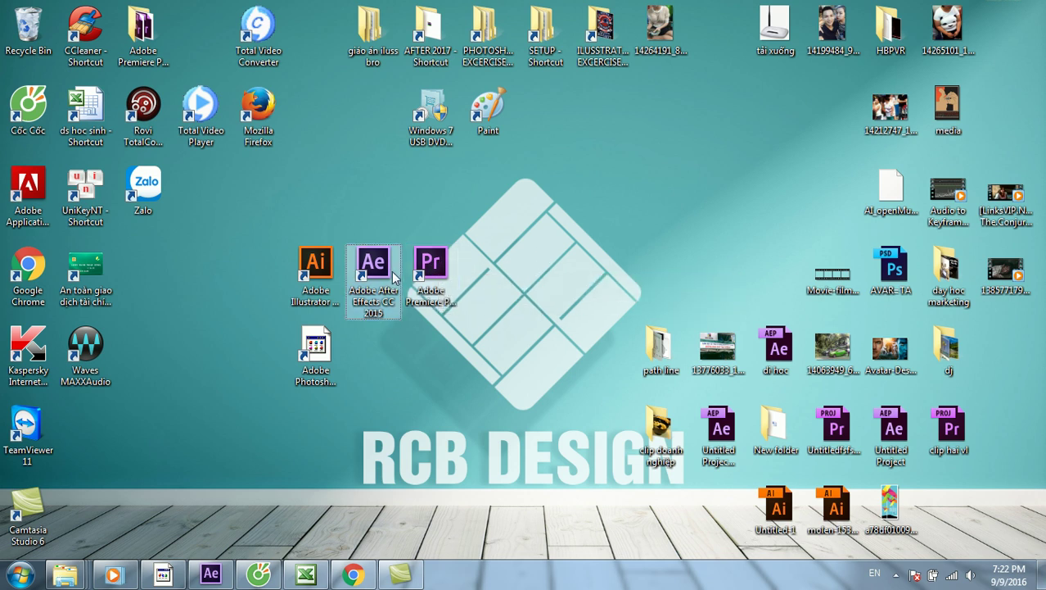
drag(372, 266, 316, 186)
drag(410, 264, 310, 115)
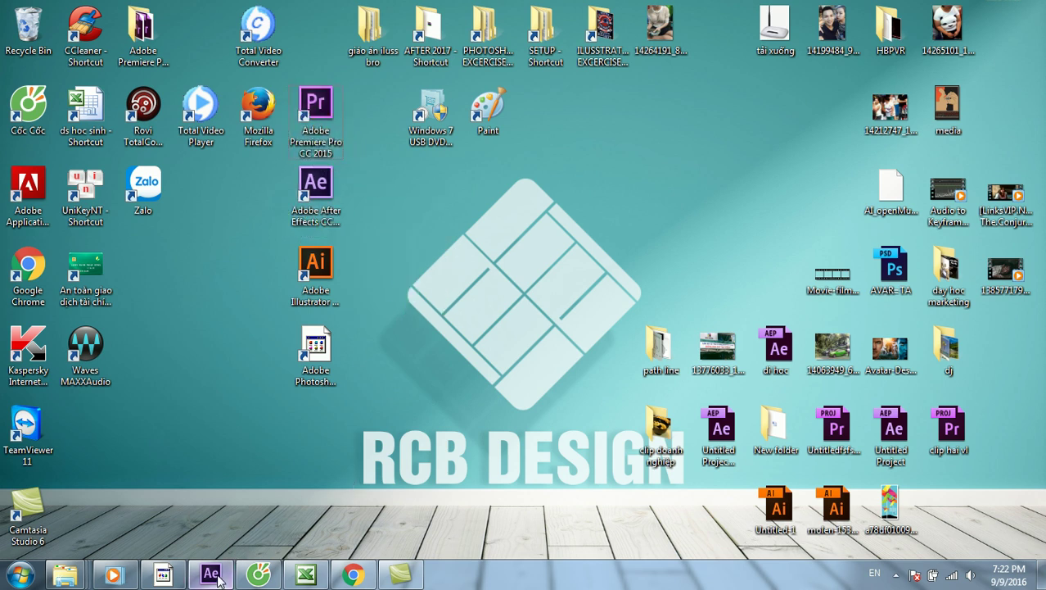
Restore After Effects and lower the Timeline divider so the Composition viewer is taller.
click(210, 573)
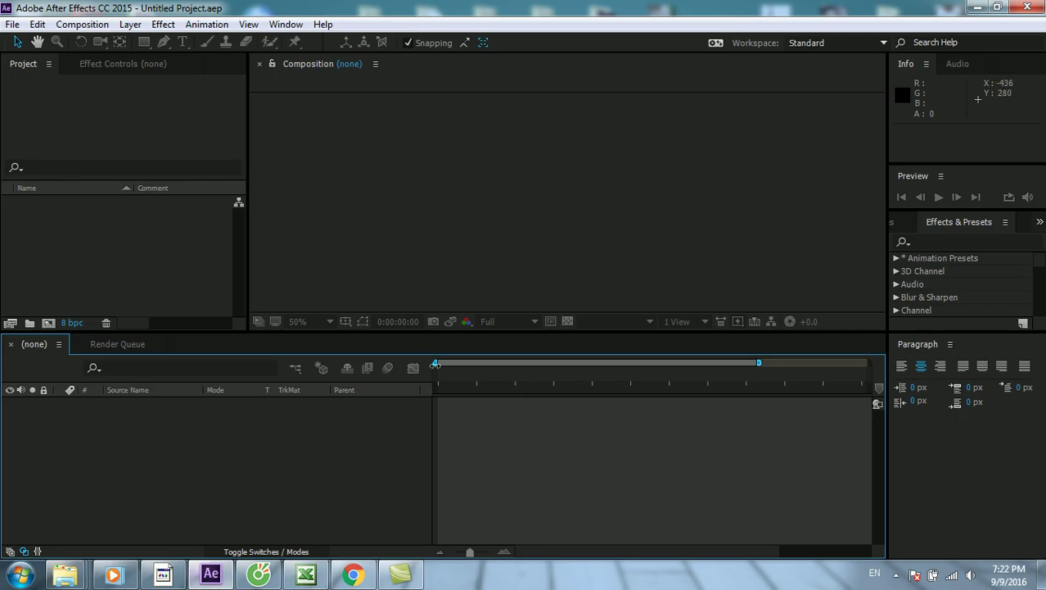
drag(468, 331, 466, 367)
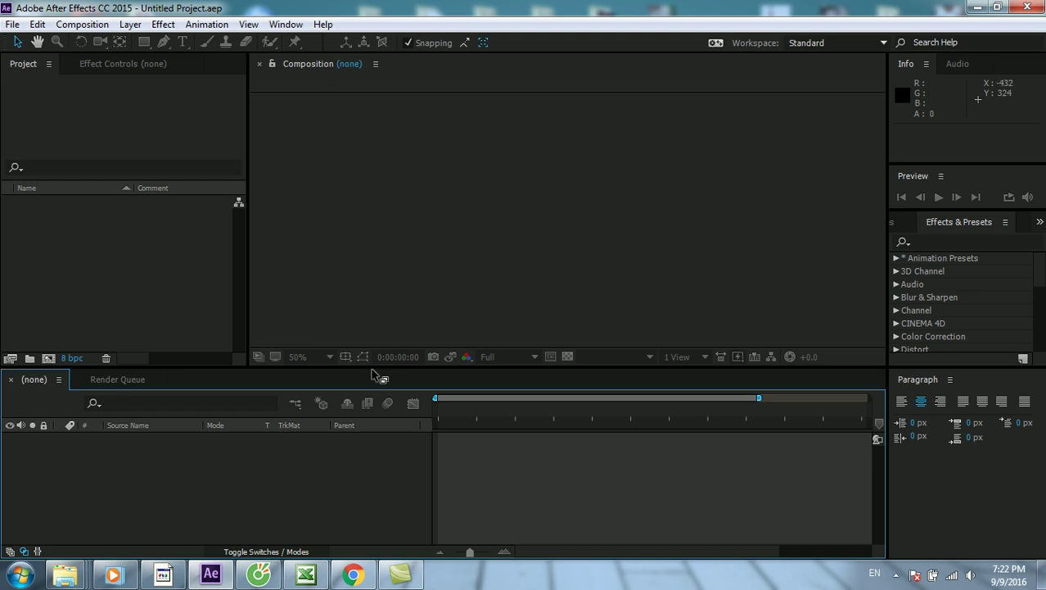
drag(373, 368, 389, 383)
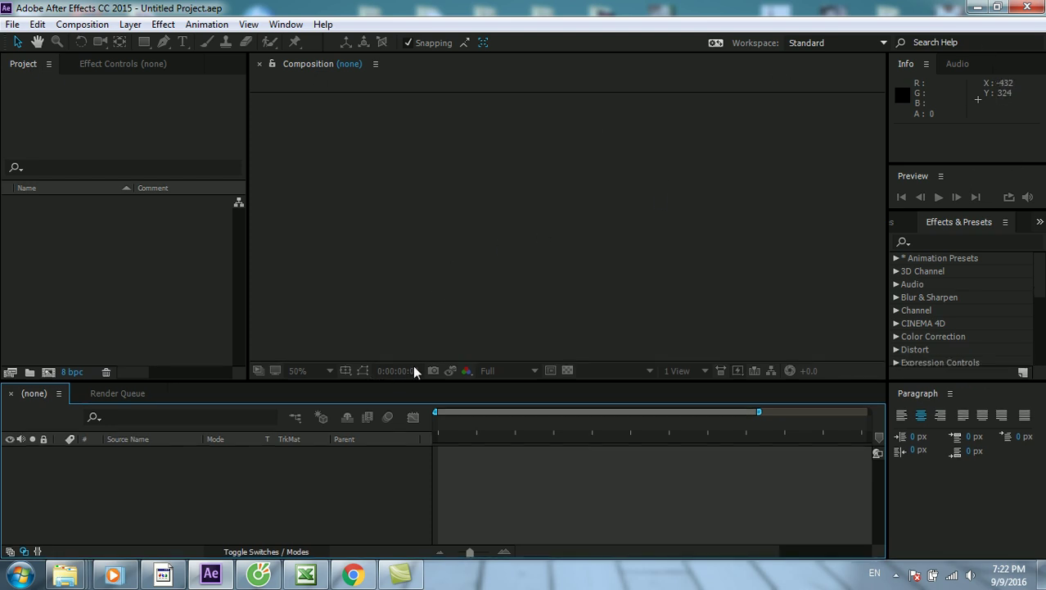
click(139, 291)
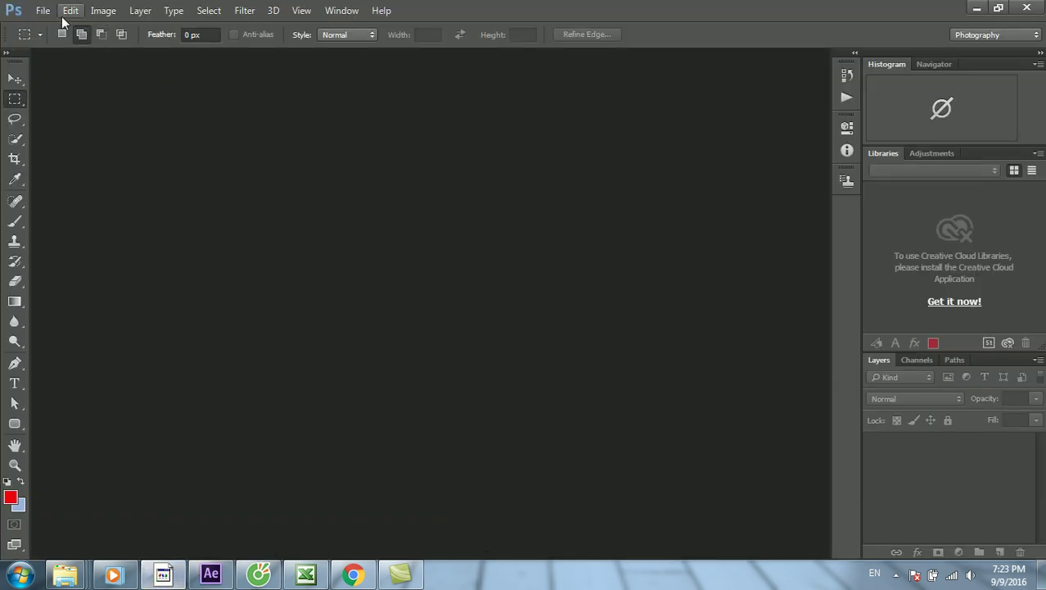
Create a default blank Photoshop document with File > New, then go back to After Effects.
click(44, 11)
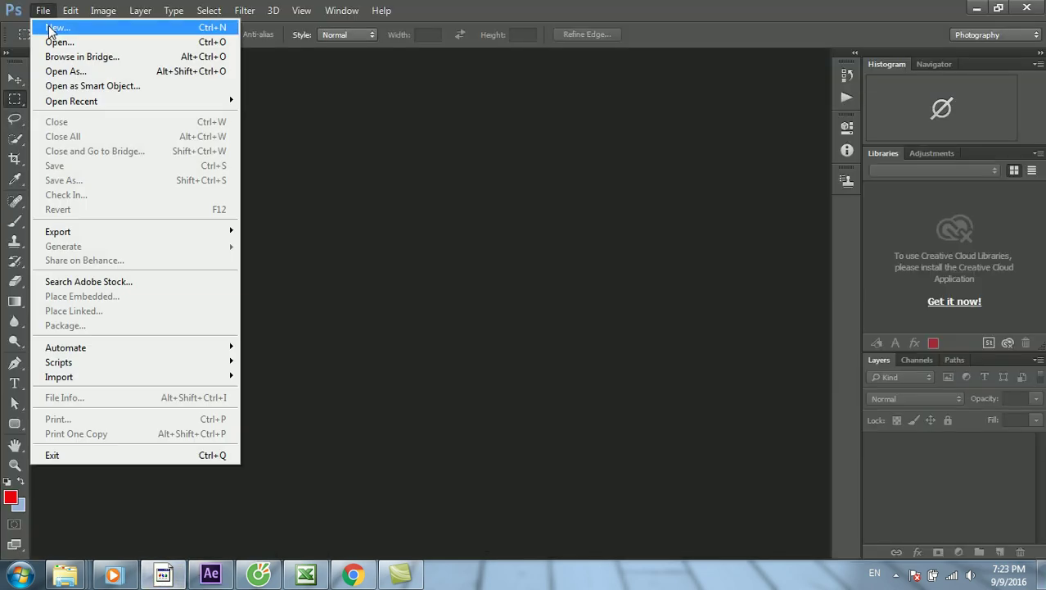
click(51, 27)
click(643, 115)
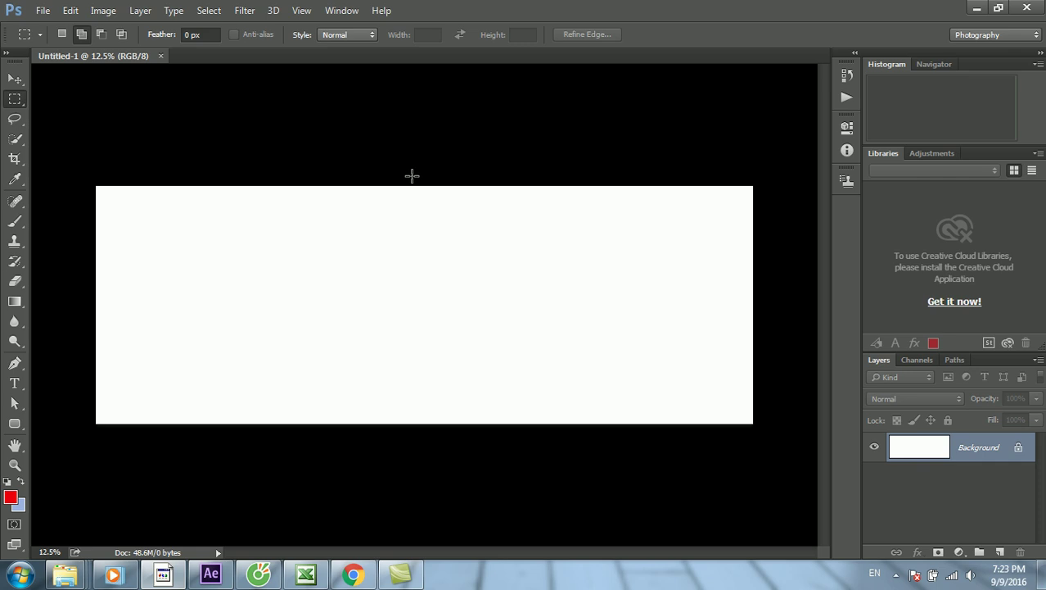
click(211, 574)
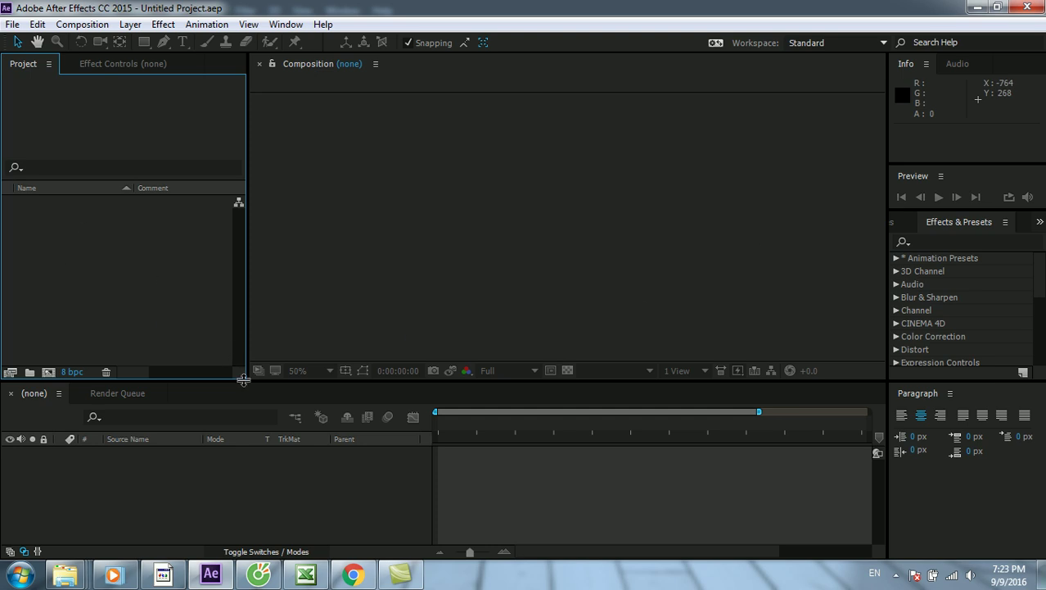
Lower the Timeline divider a bit more, then minimize After Effects and Photoshop.
mouse_move(266, 381)
mouse_down()
mouse_move(264, 408)
mouse_move(276, 386)
mouse_up()
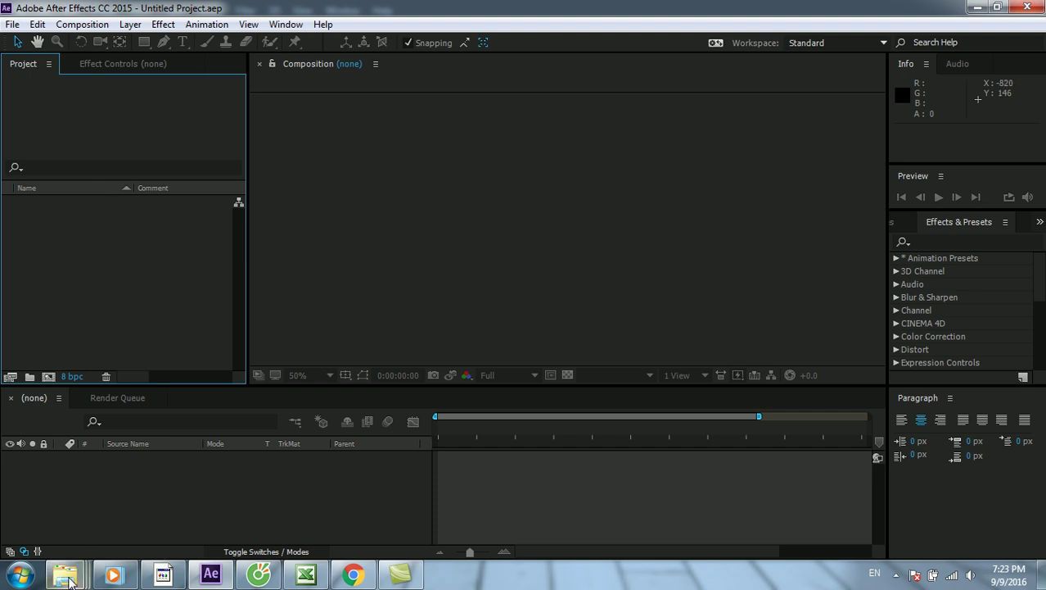
click(979, 7)
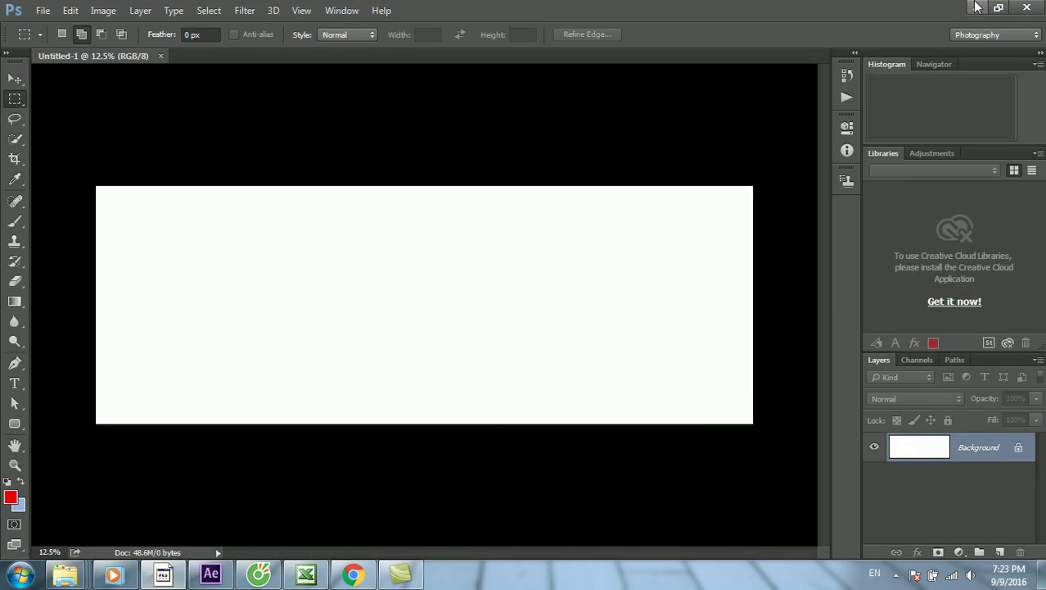
click(978, 7)
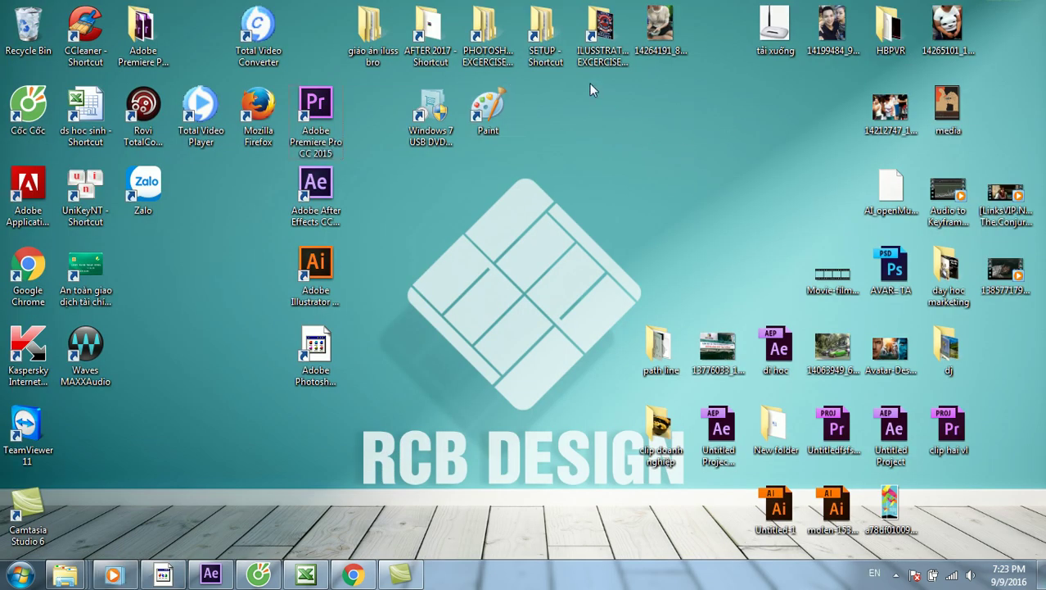
Browse in a maximized Explorer from AFTER 2017 to AFTER 2017 REALEASE > bài 1 > footage.
double_click(440, 66)
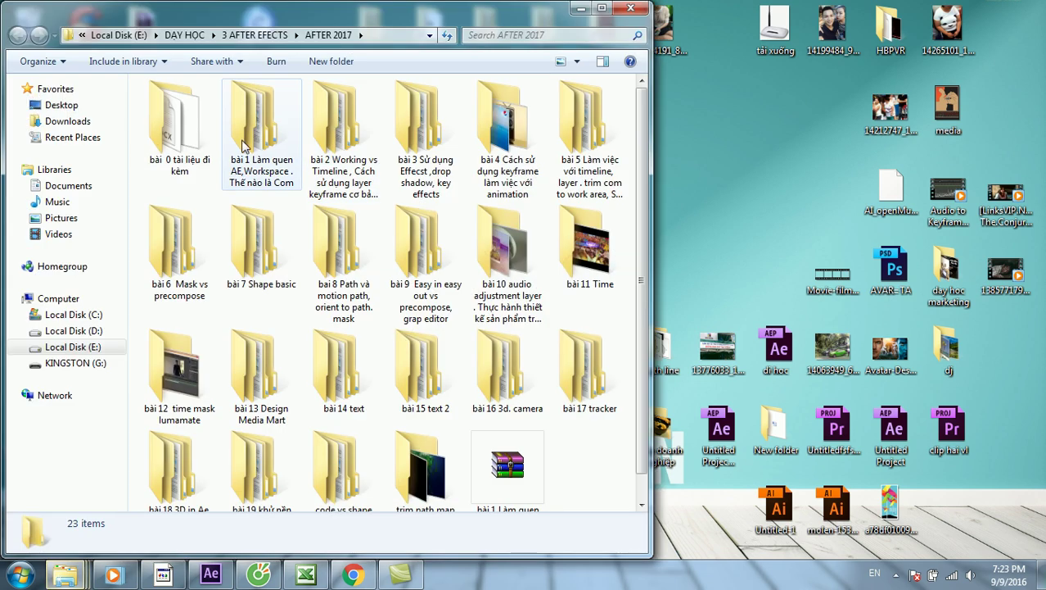
click(256, 35)
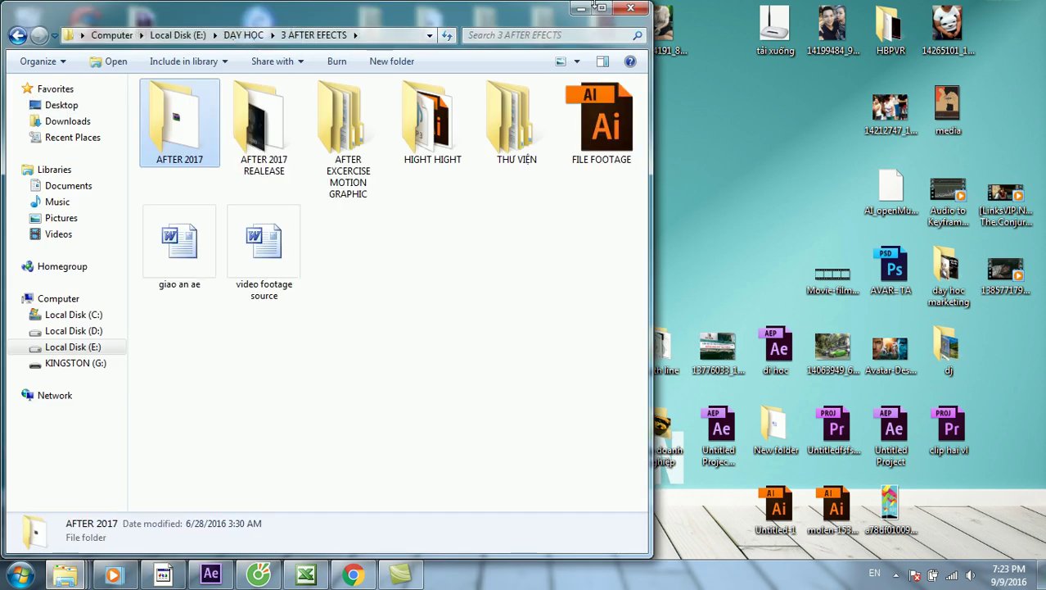
click(598, 8)
double_click(271, 113)
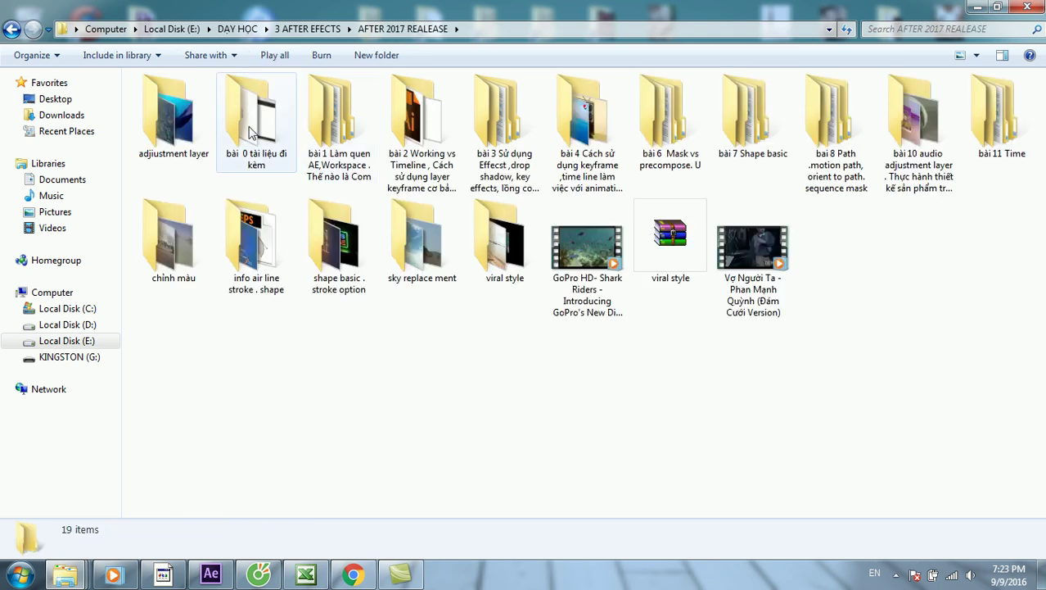
double_click(297, 114)
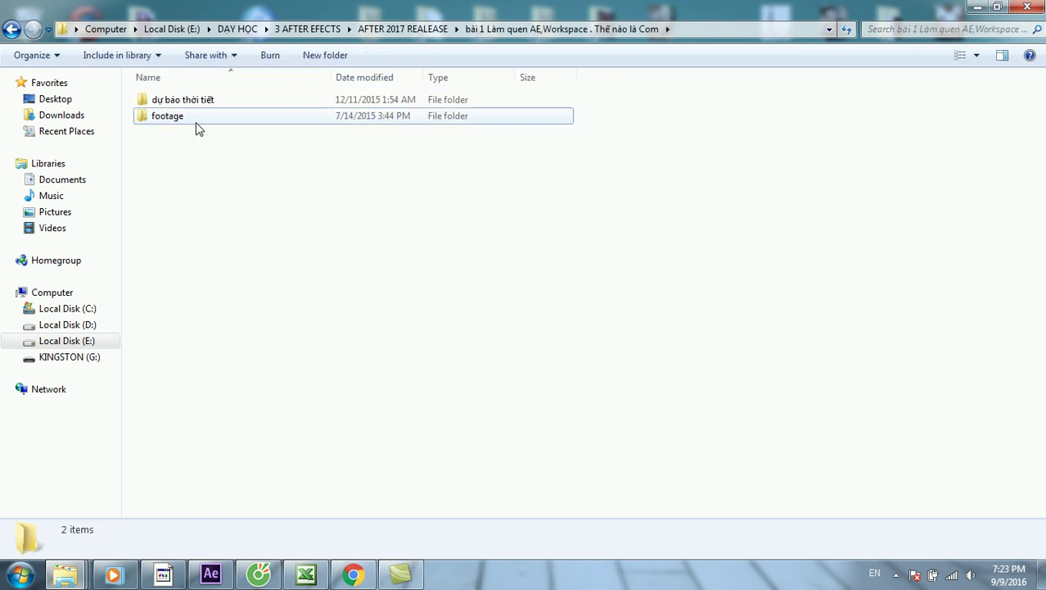
double_click(196, 123)
Show the footage files as Large Icons and drag Billie Jean.mp3 into After Effects.
click(976, 54)
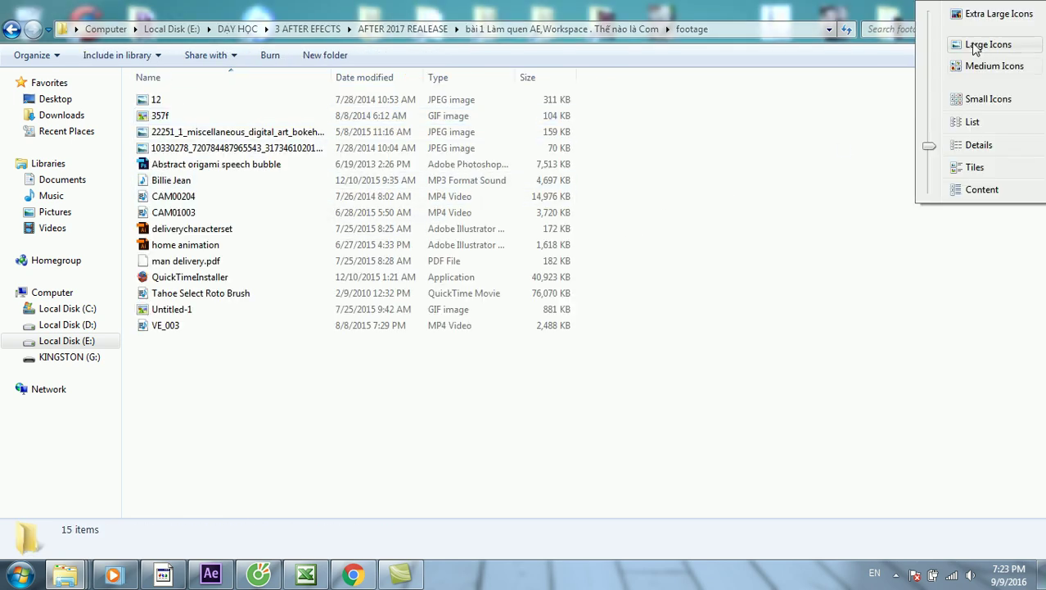
click(976, 47)
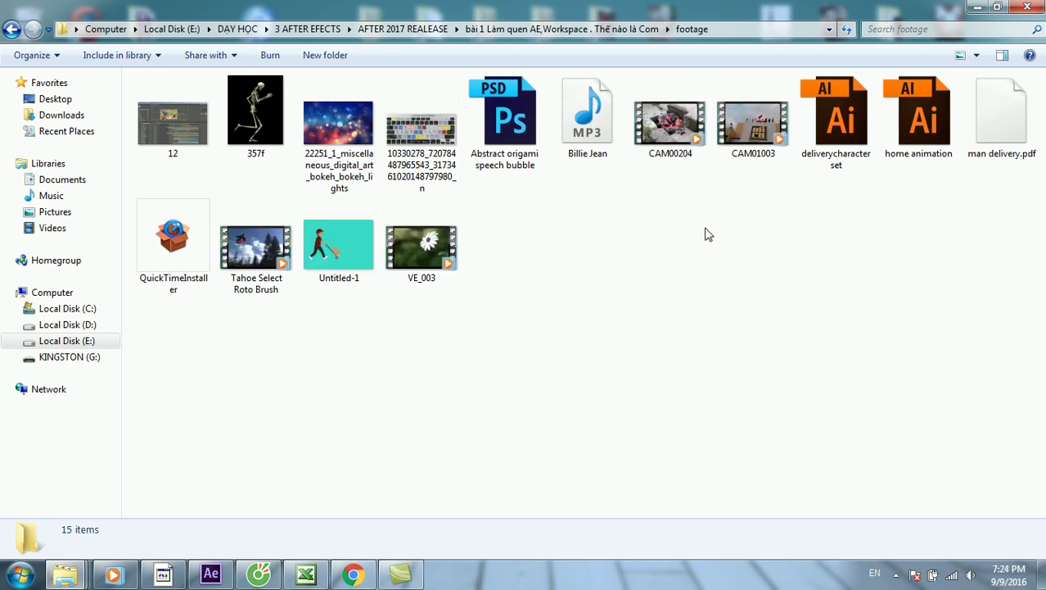
mouse_move(587, 114)
mouse_down()
mouse_move(203, 576)
mouse_move(150, 290)
mouse_up()
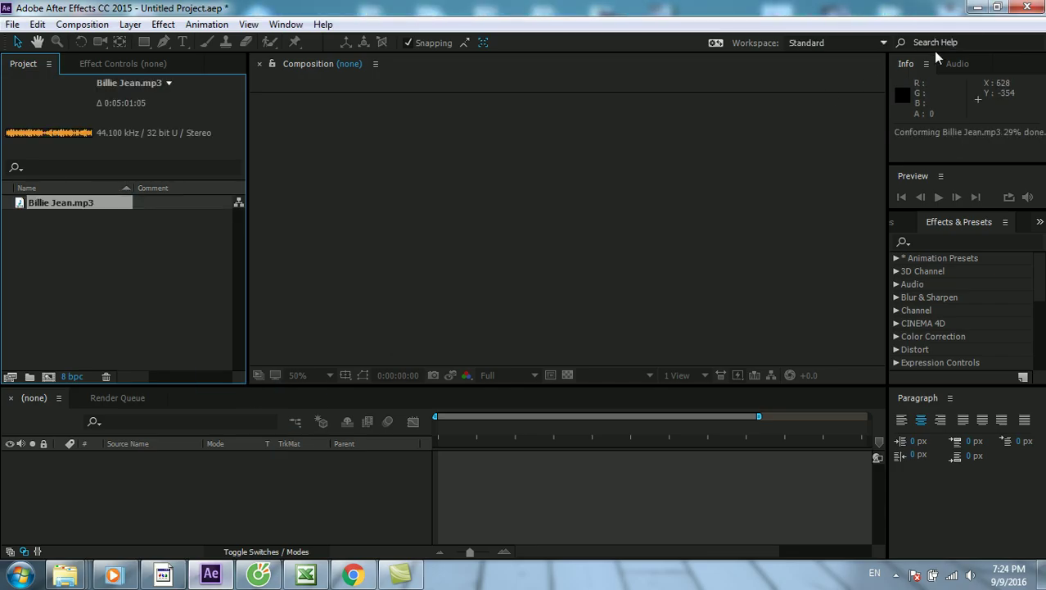
Import 357f.gif into the After Effects Project panel from the footage folder.
click(976, 7)
click(742, 225)
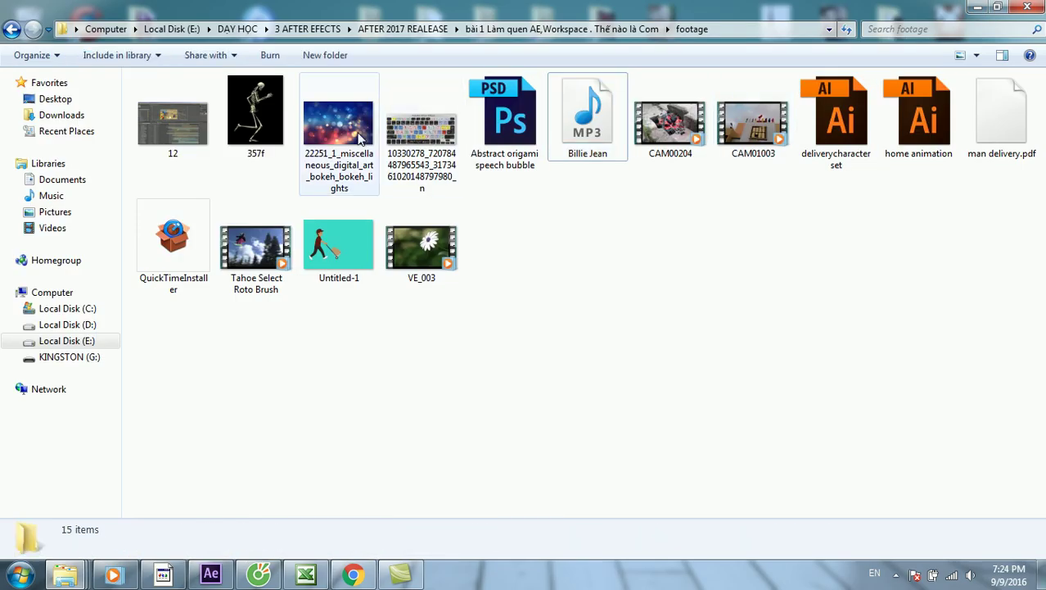
drag(255, 114, 206, 576)
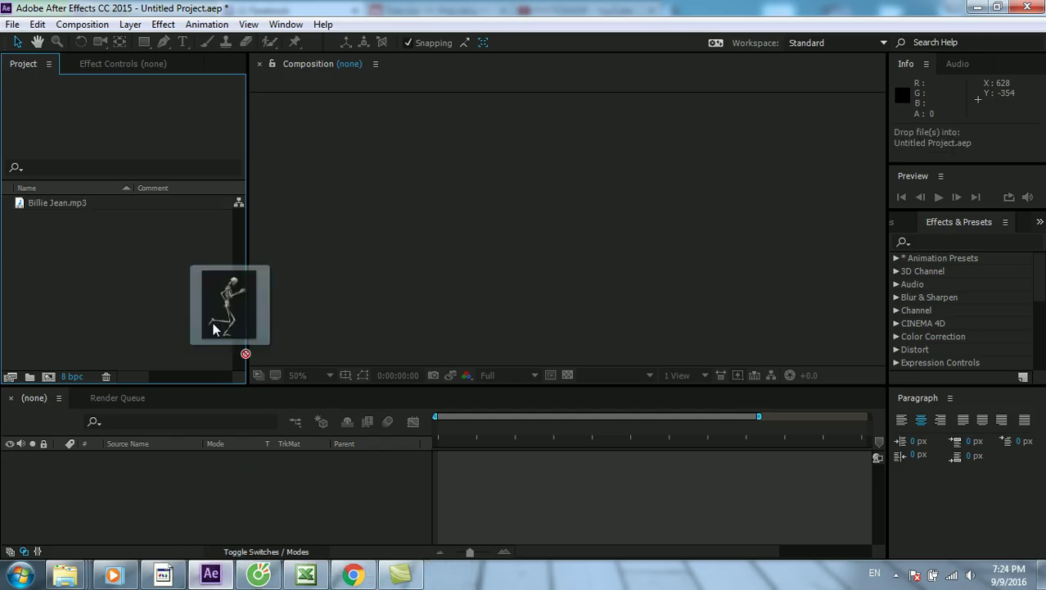
drag(206, 576, 111, 244)
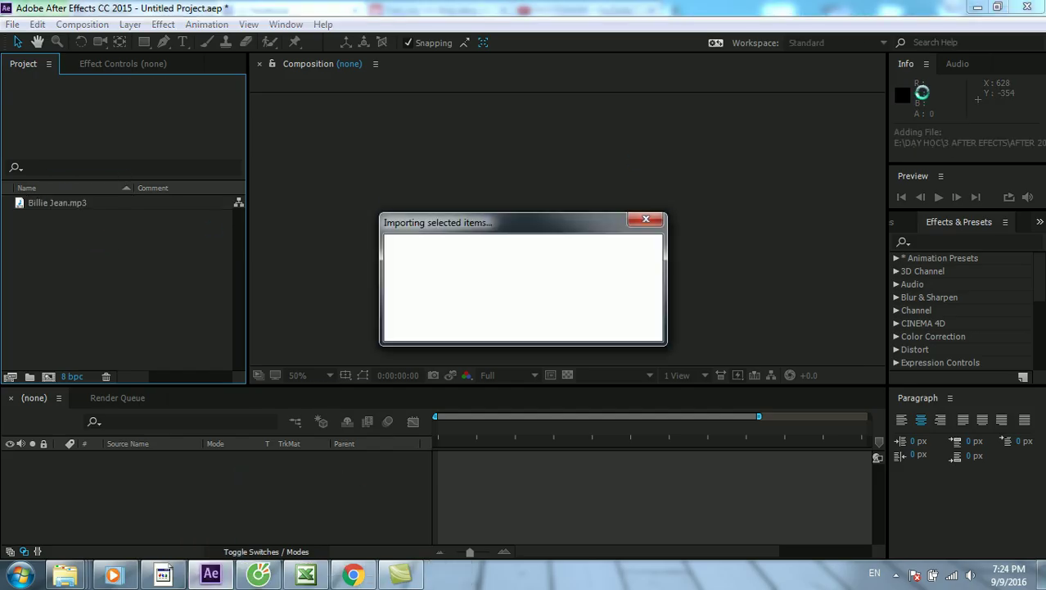
Import the Tahoe Select Roto Brush clip into the project.
click(977, 7)
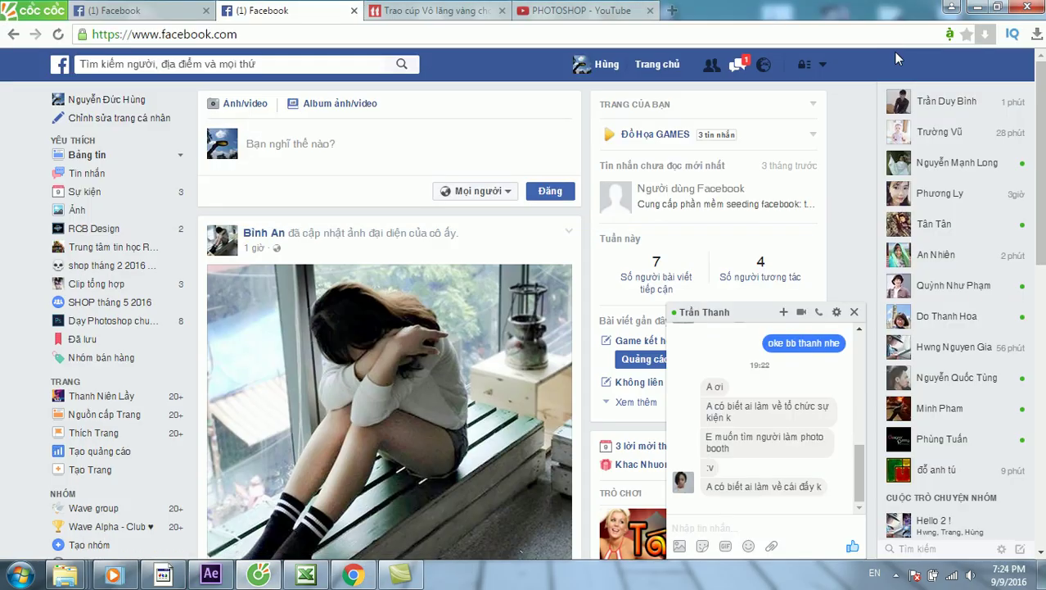
click(951, 7)
click(977, 7)
click(977, 7)
click(464, 193)
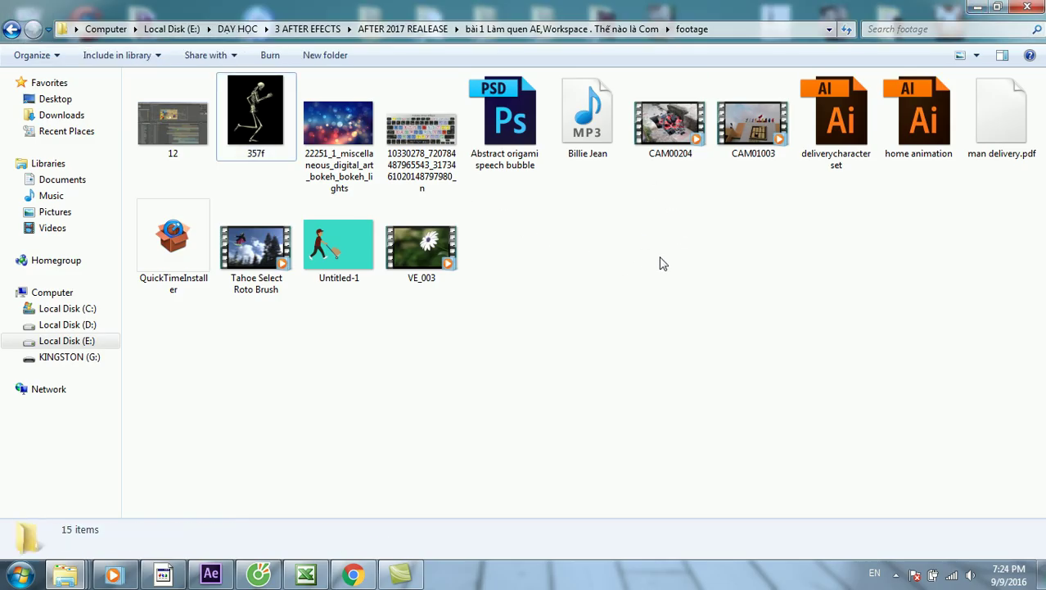
mouse_move(255, 246)
mouse_down()
mouse_move(164, 332)
mouse_move(123, 304)
mouse_up()
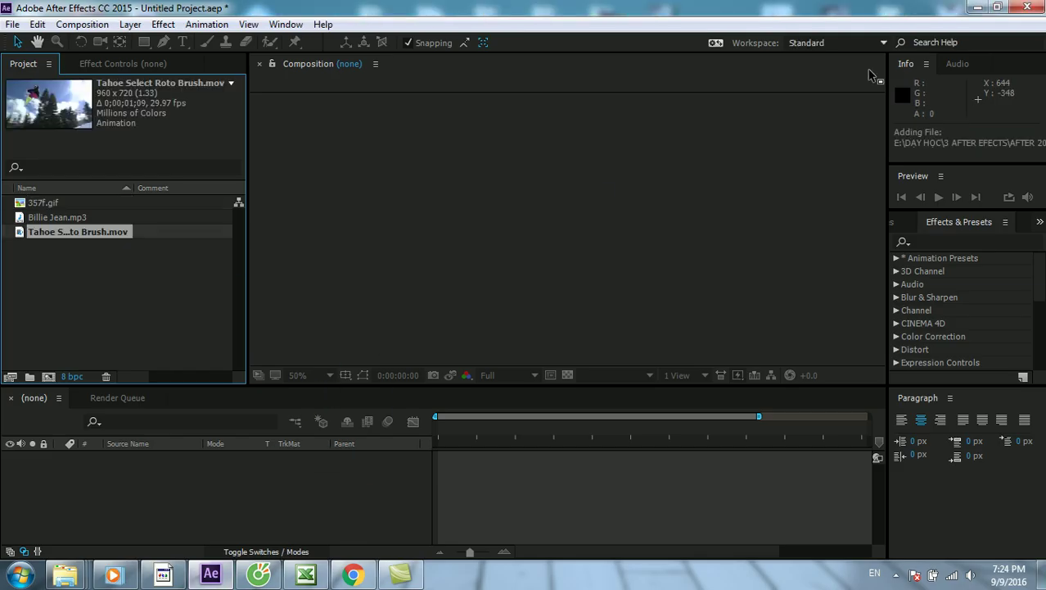
Import the bokeh JPEG and check details of Billie Jean.mp3, 357f.gif and bokeh.
click(977, 7)
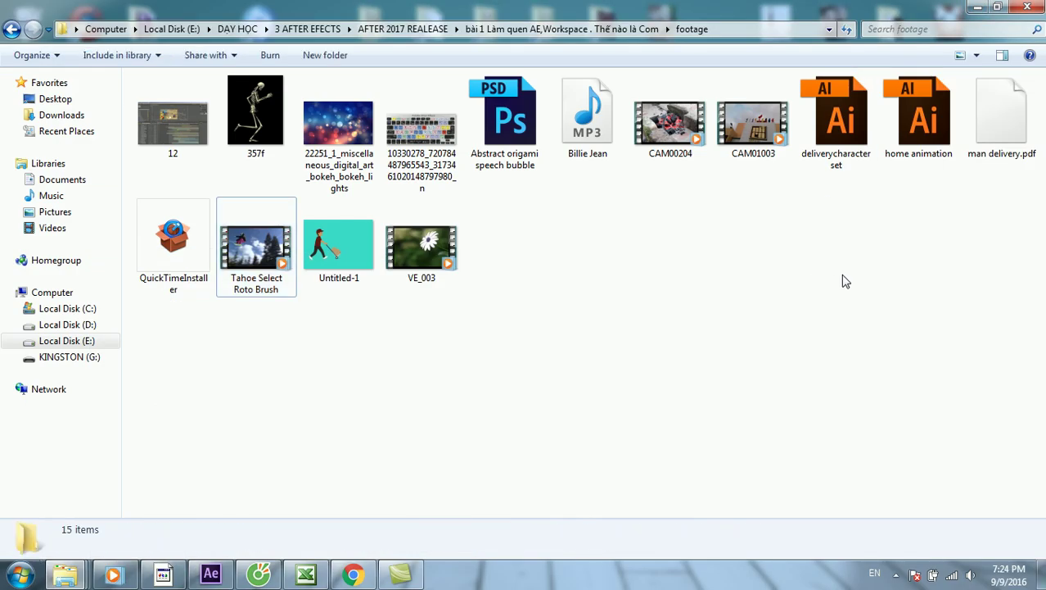
mouse_move(350, 156)
mouse_down()
mouse_move(240, 408)
mouse_move(105, 307)
mouse_up()
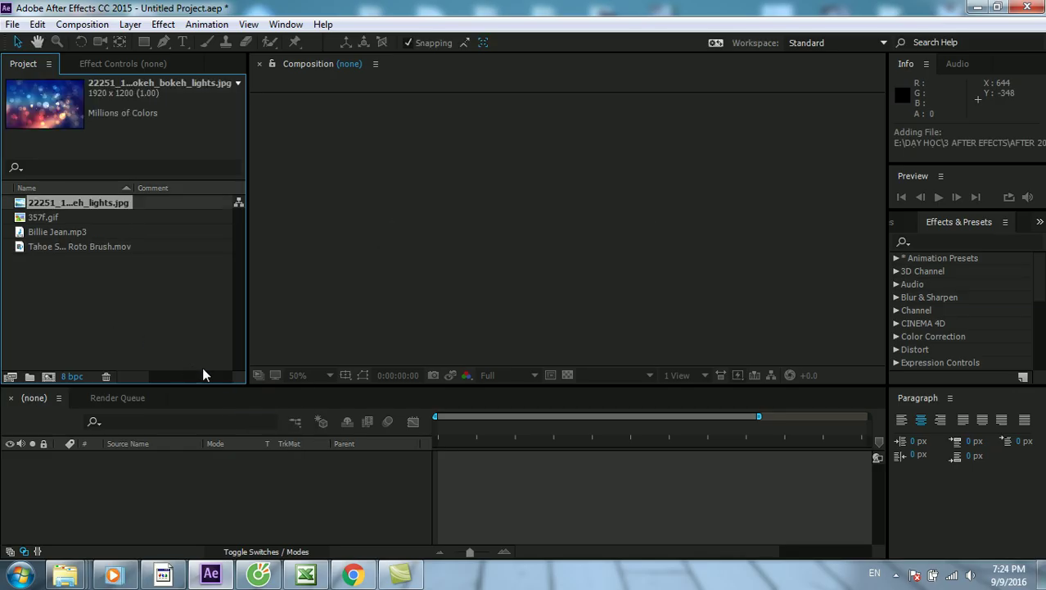
click(62, 248)
click(49, 232)
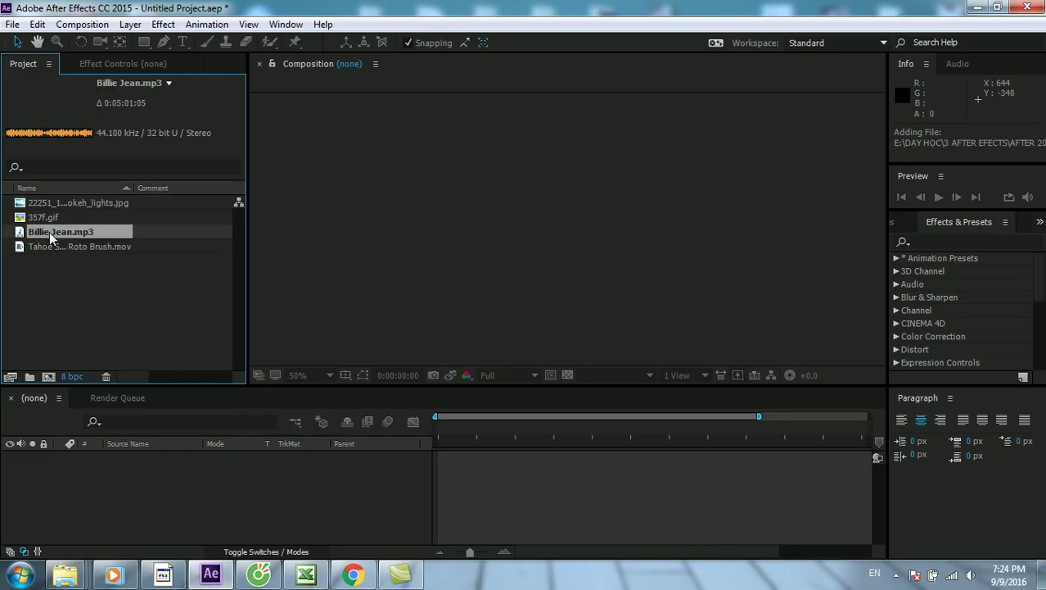
click(46, 219)
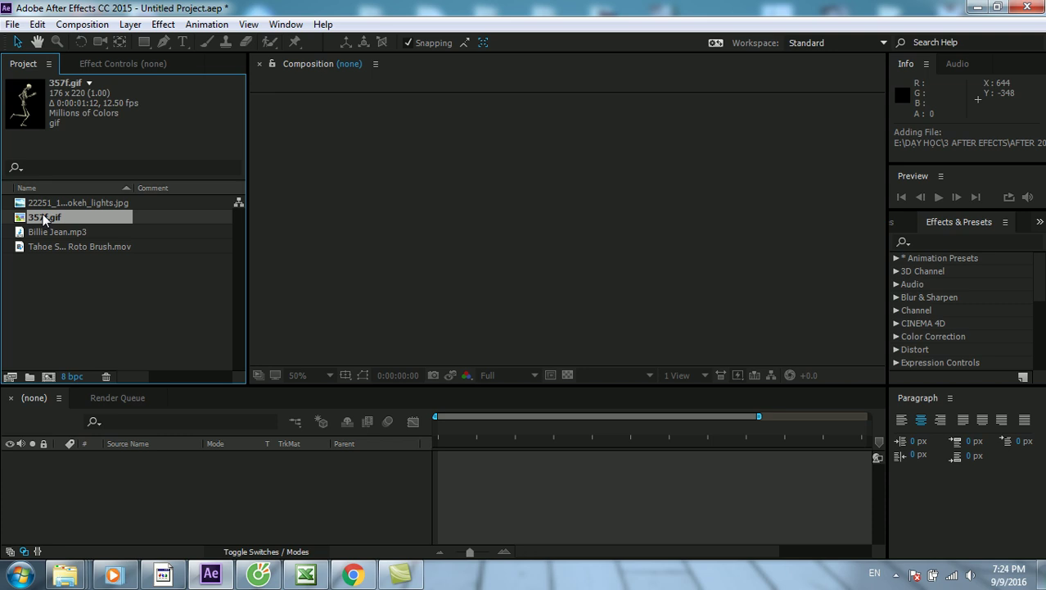
click(46, 204)
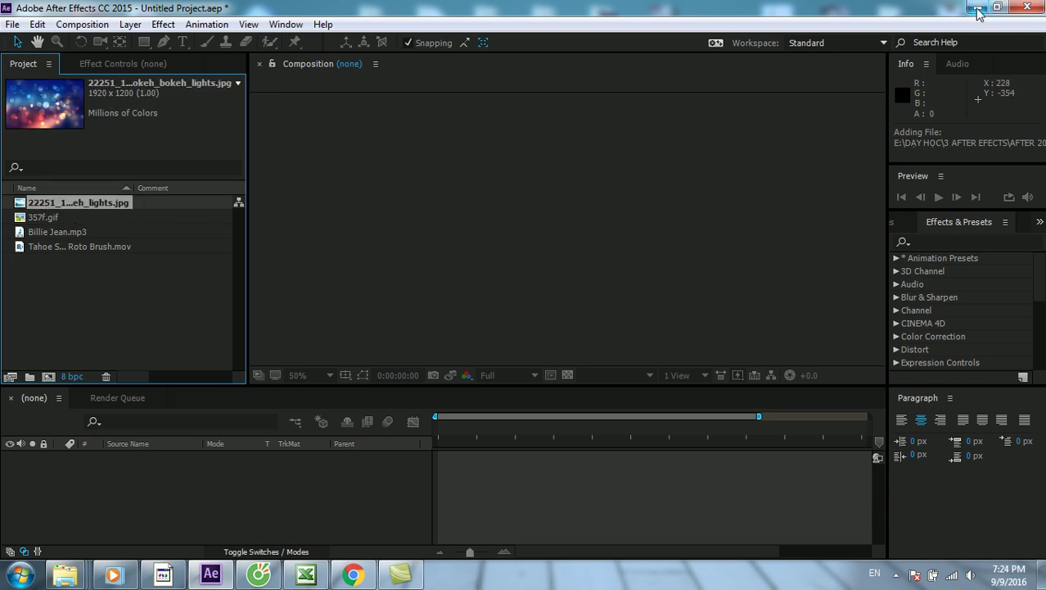
Import the home animation file as a composition.
click(979, 10)
click(905, 153)
click(909, 227)
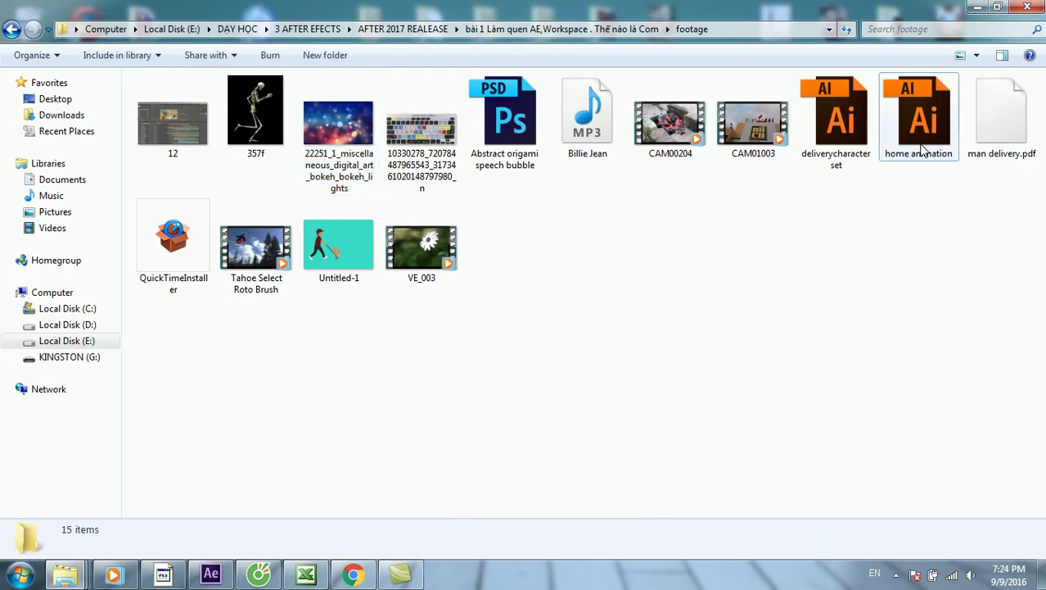
click(515, 121)
mouse_move(918, 123)
mouse_down()
mouse_move(134, 410)
mouse_move(47, 368)
mouse_up()
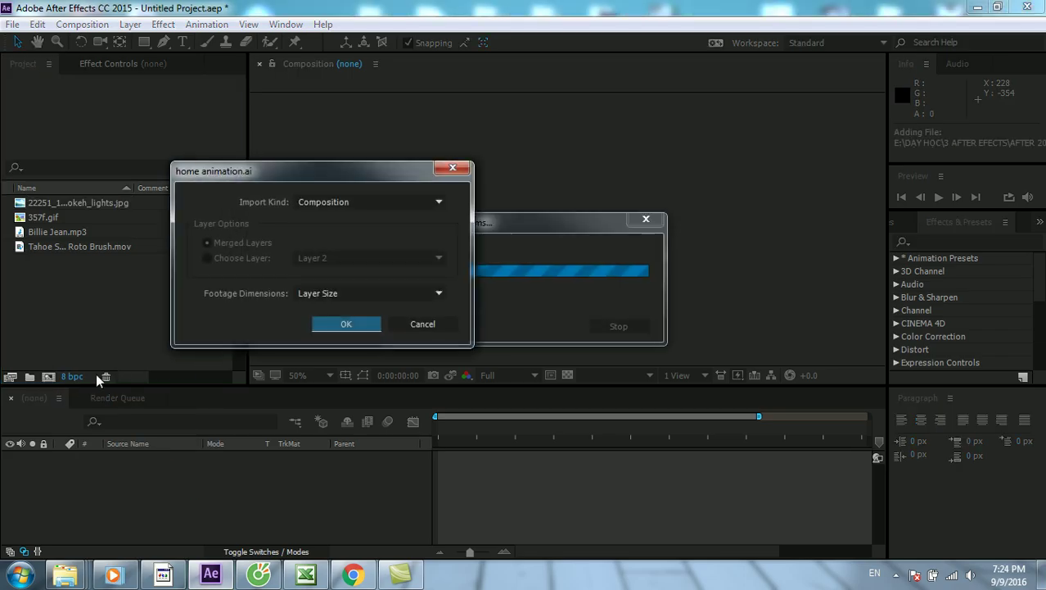
click(331, 319)
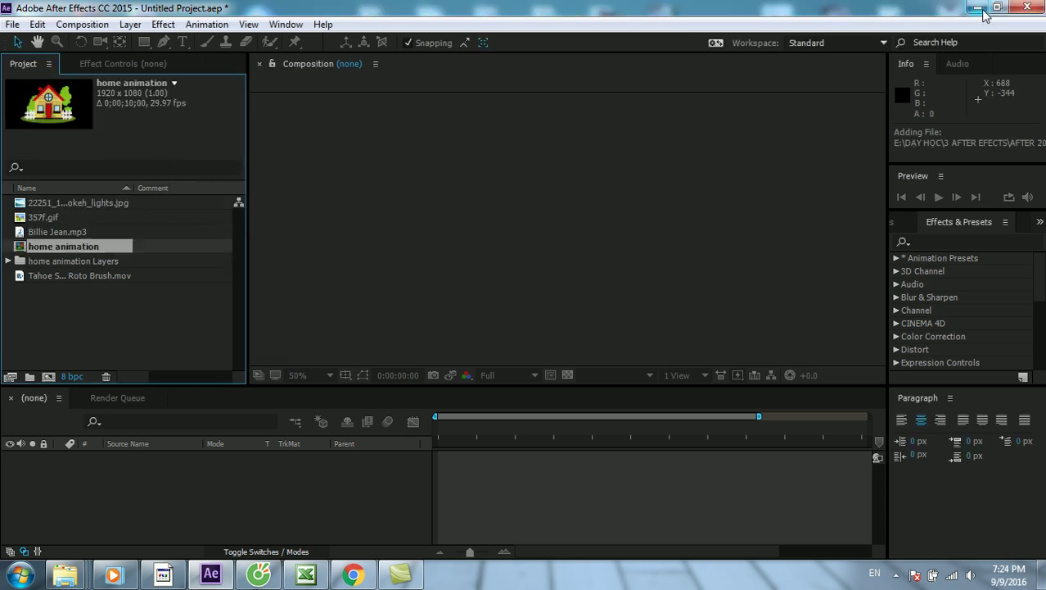
Import the Abstract origami speech bubble PSD as a composition, then select all project items.
click(977, 7)
mouse_move(468, 123)
mouse_down()
mouse_move(94, 316)
mouse_move(111, 317)
mouse_up()
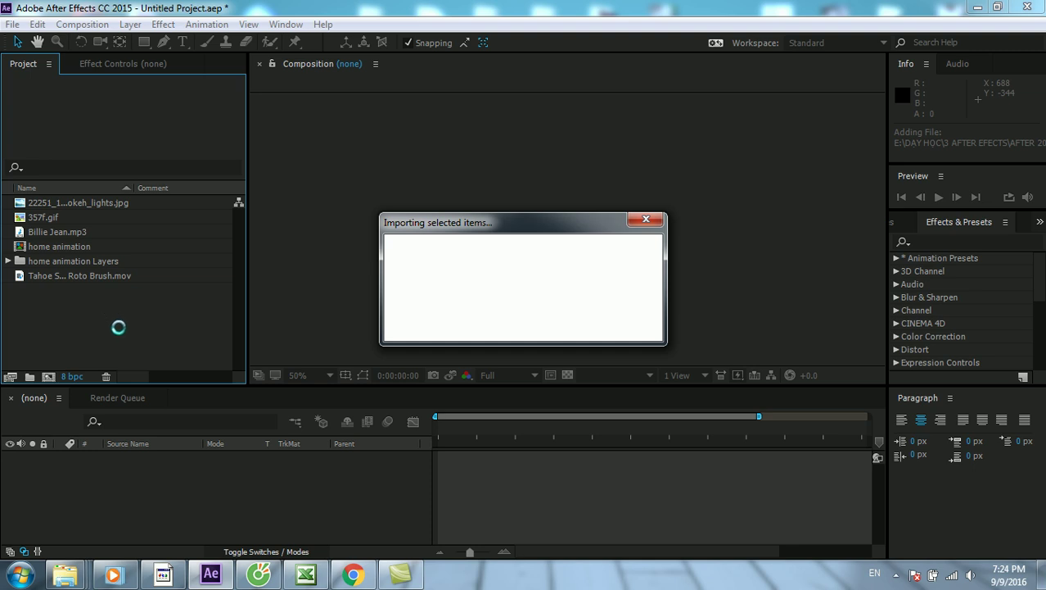
click(518, 374)
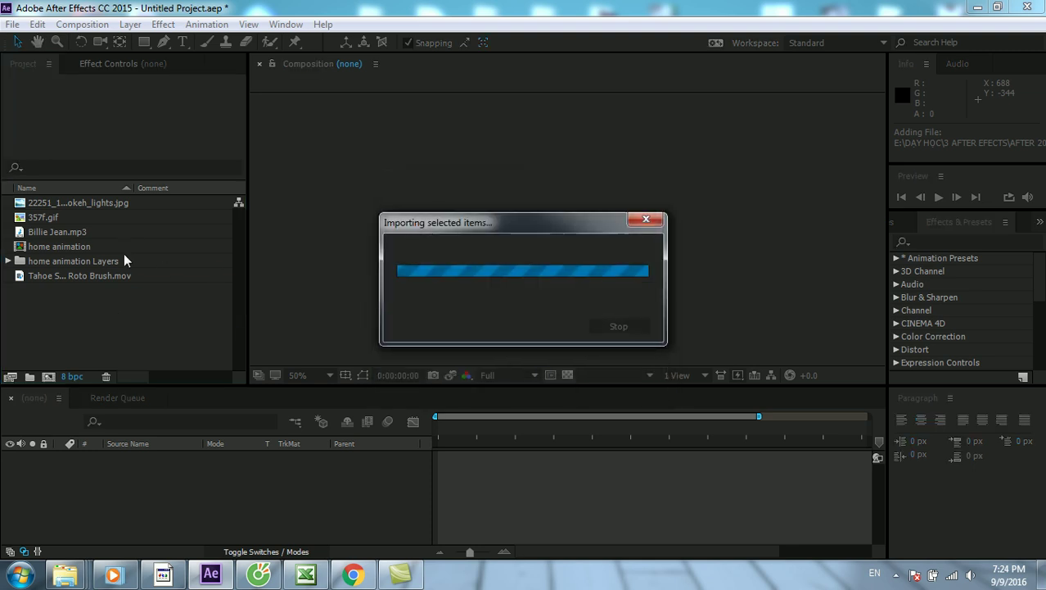
drag(160, 327, 2, 202)
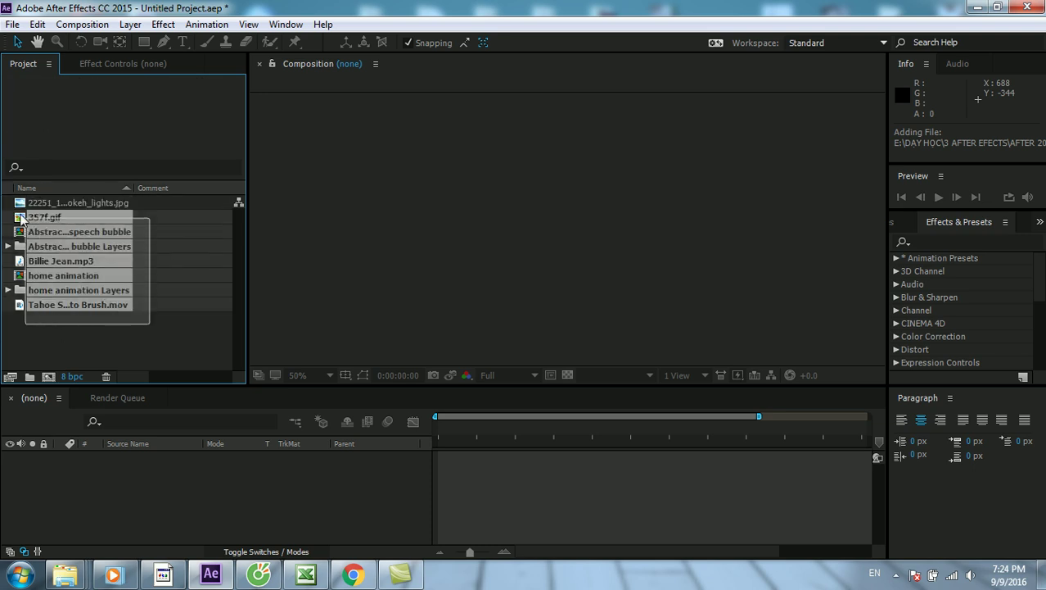
Lower the Project/Timeline divider slightly, then marquee-select and deselect all nine project items.
mouse_move(131, 327)
mouse_down()
mouse_move(96, 341)
mouse_move(13, 199)
mouse_up()
drag(153, 329, 30, 205)
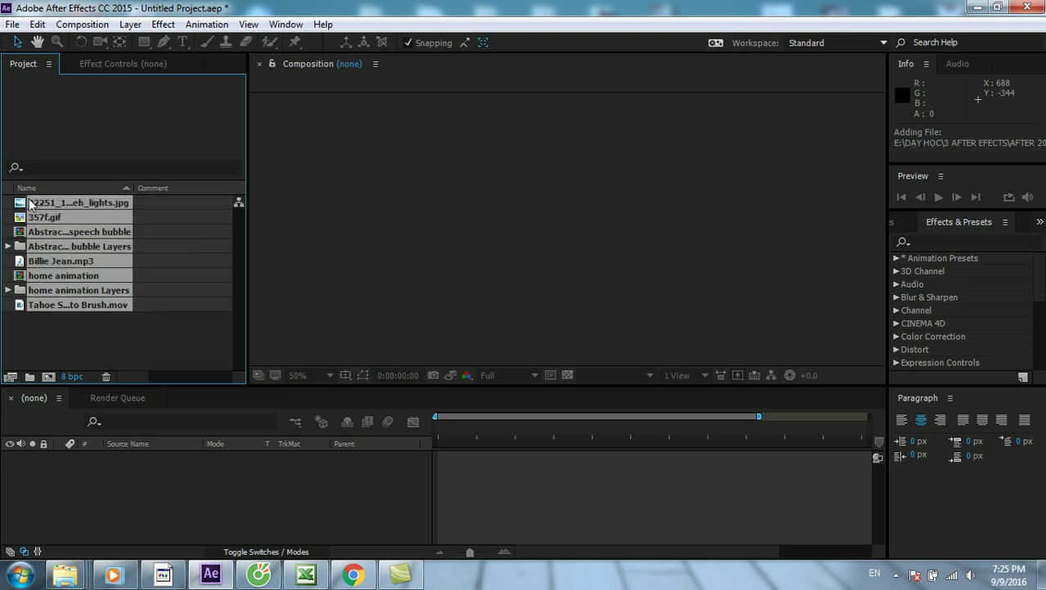
click(84, 330)
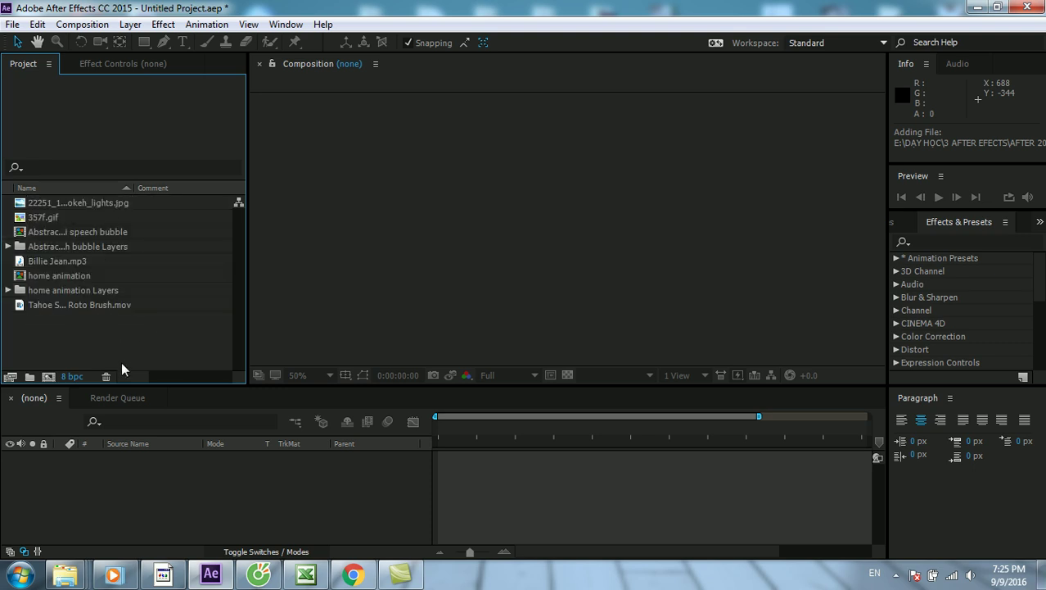
drag(138, 384, 141, 399)
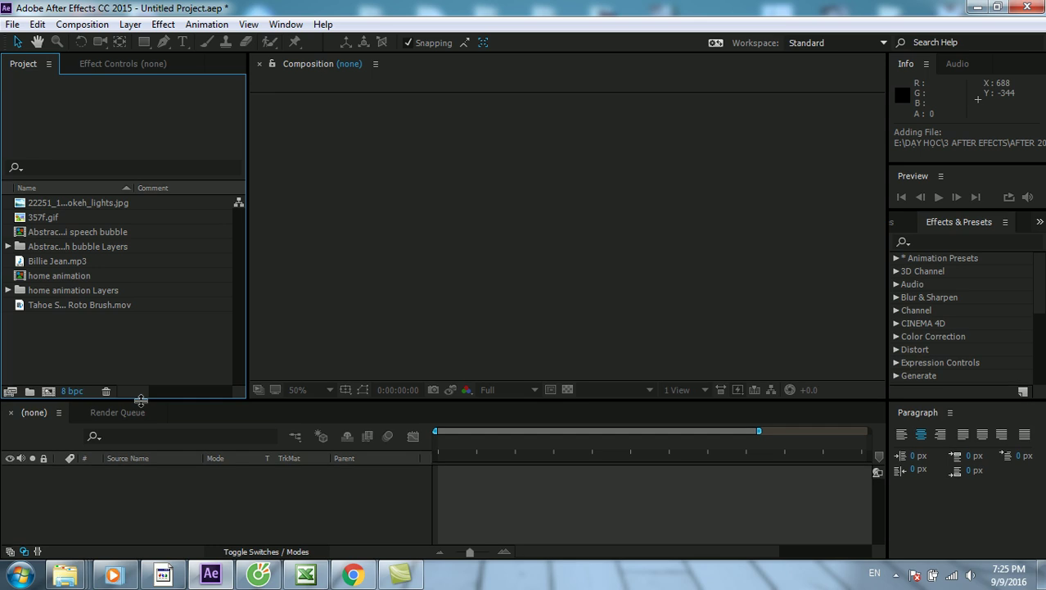
drag(137, 344, 79, 244)
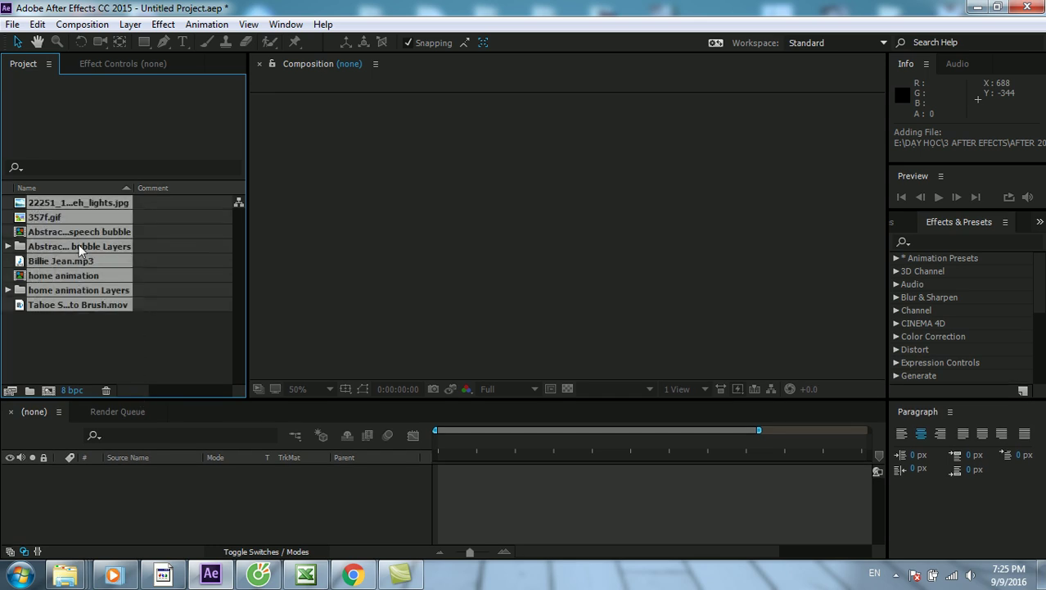
drag(146, 343, 43, 235)
drag(131, 344, 41, 206)
click(63, 339)
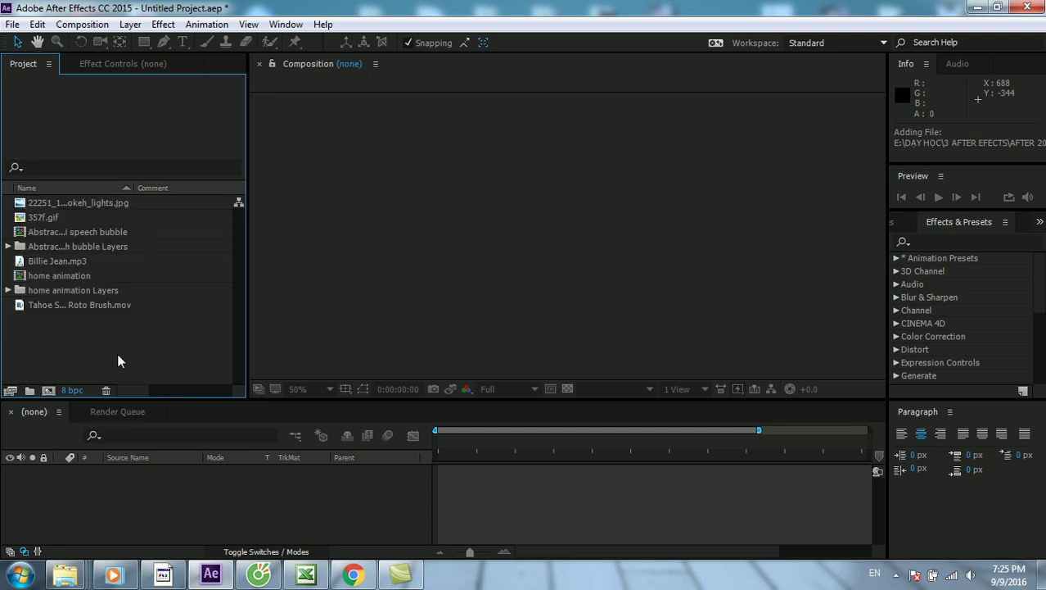
Start a new composition and name it bài 1.
click(49, 391)
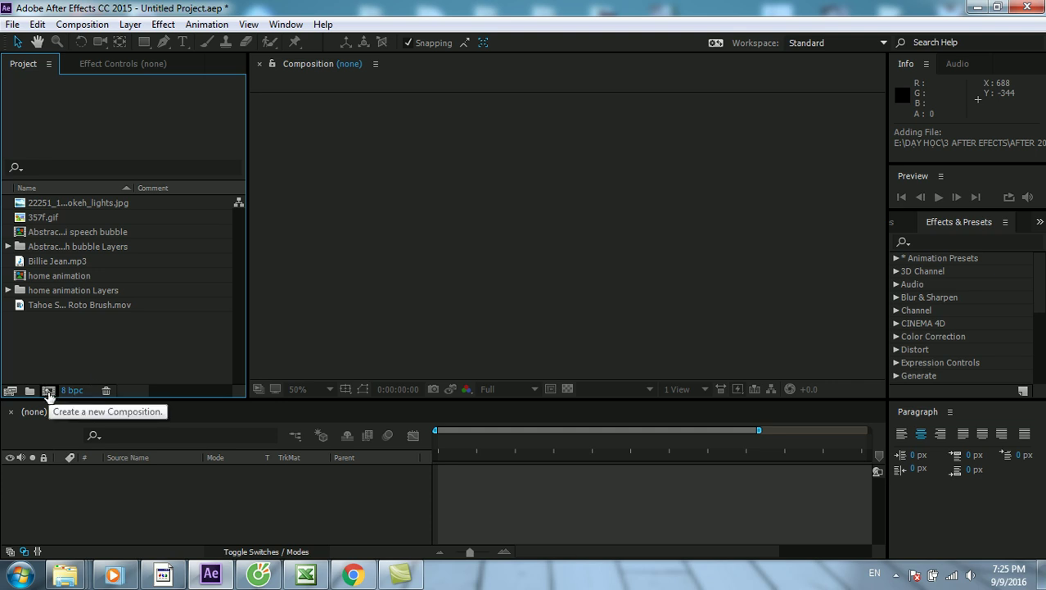
click(50, 391)
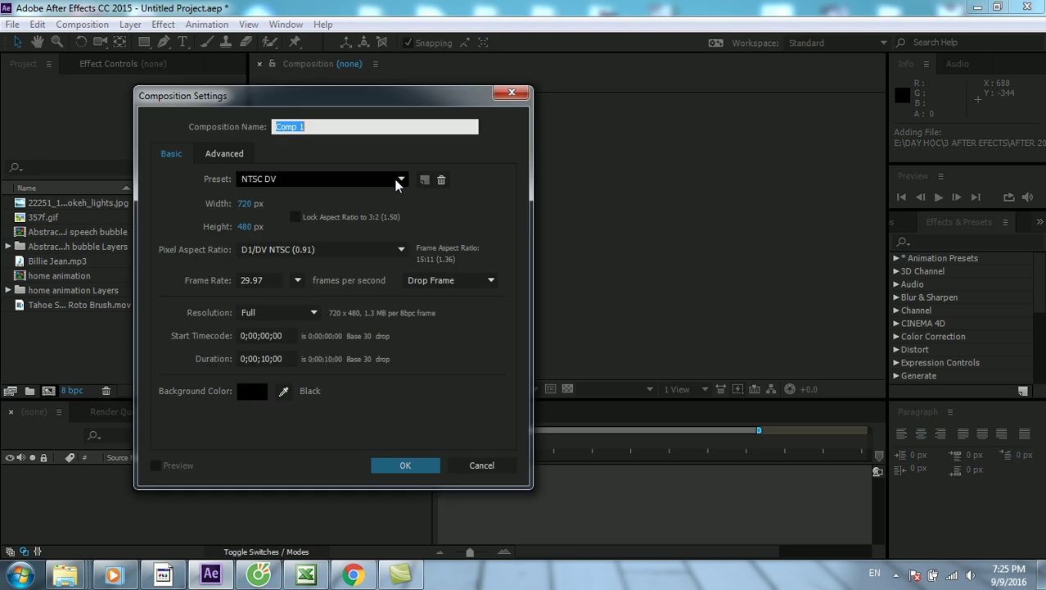
text(bai)
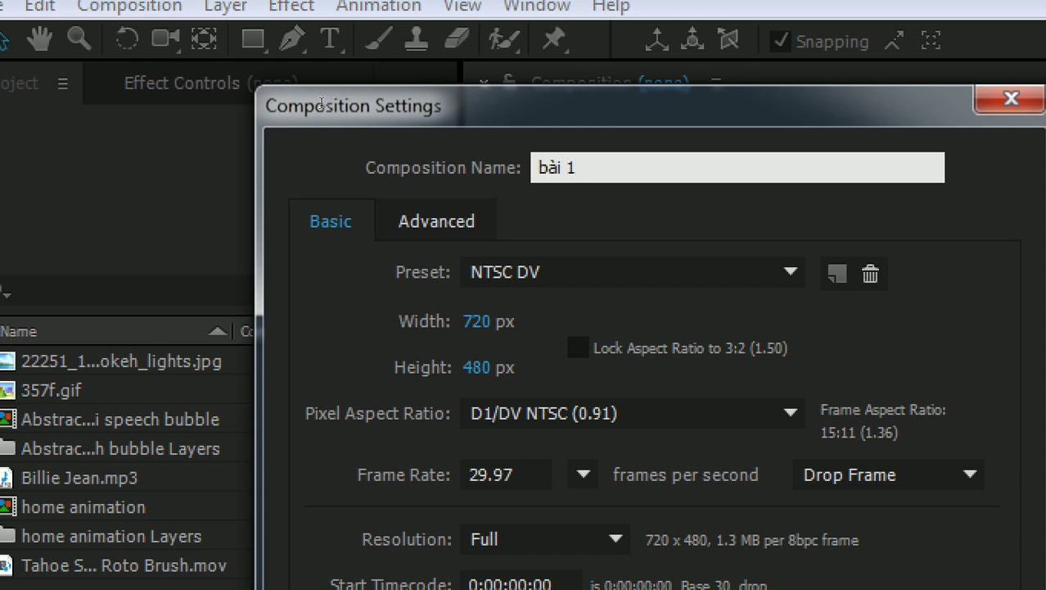
key(ctrl+a)
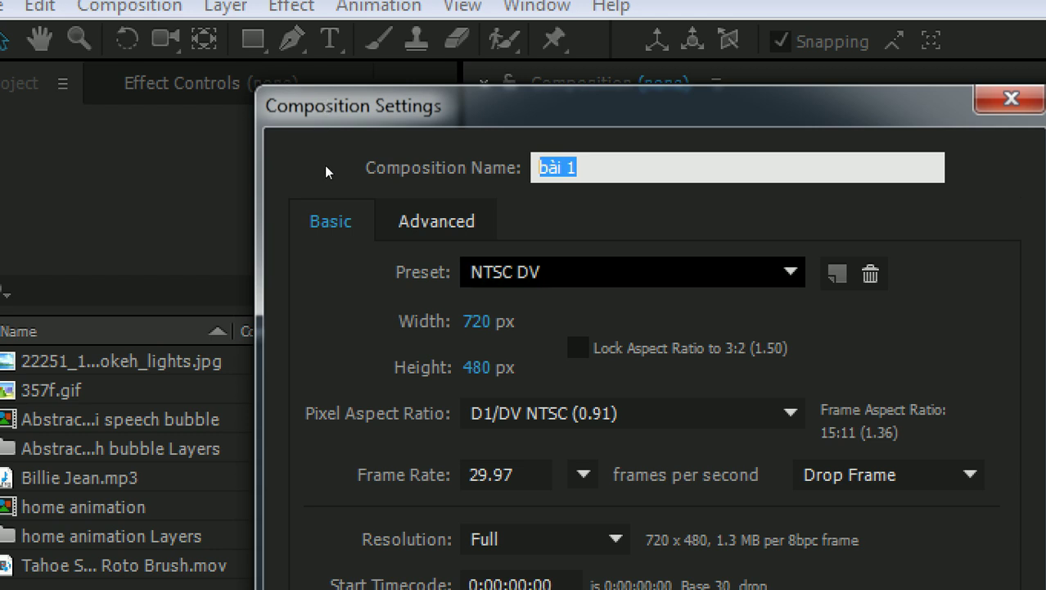
click(188, 177)
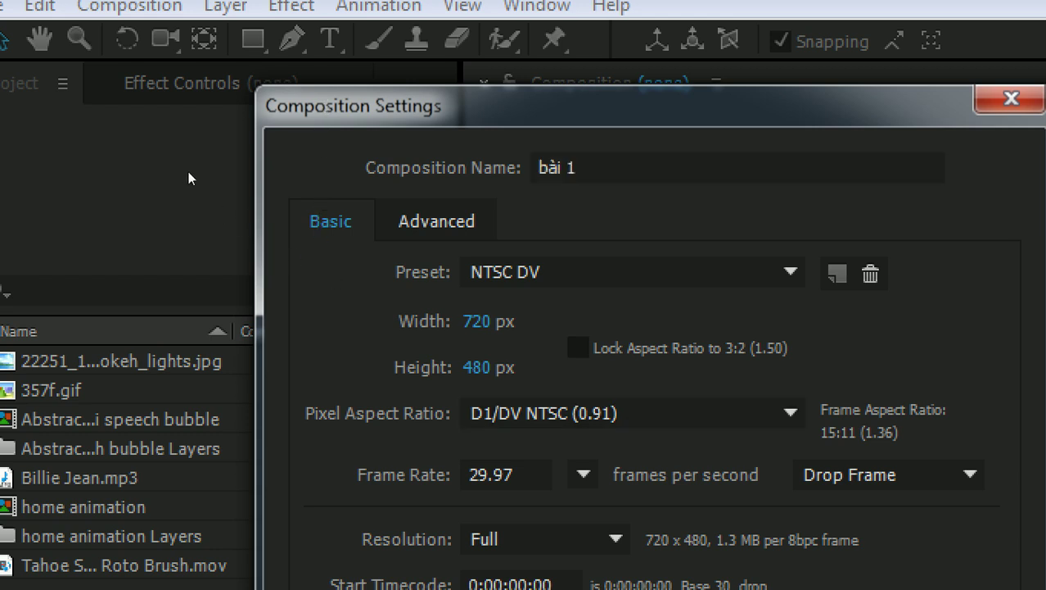
Browse the composition Preset dropdown's size options.
key(Tab)
key(alt+Down)
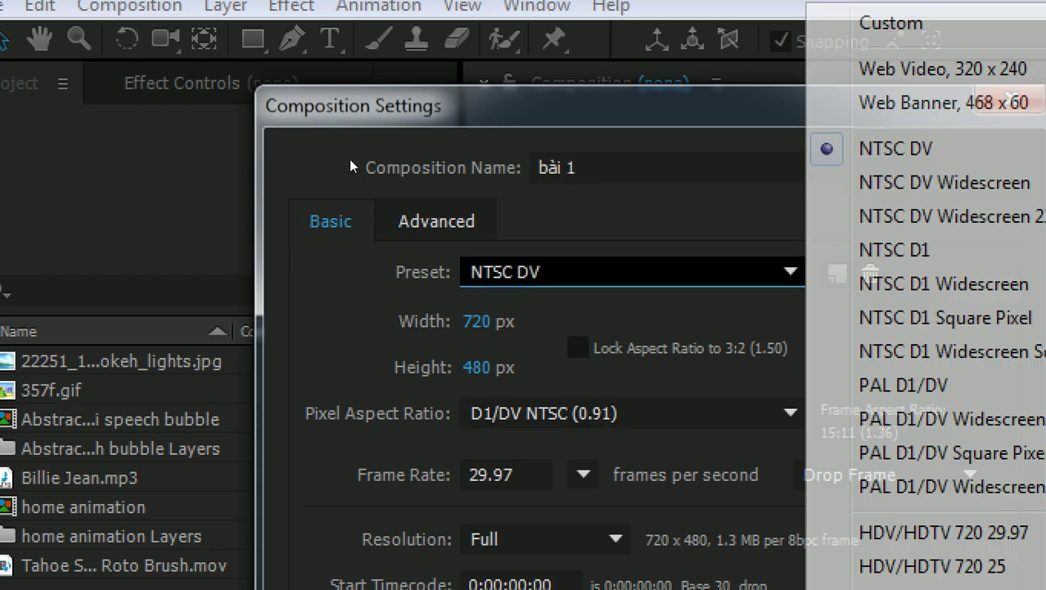
click(358, 183)
key(alt+Down)
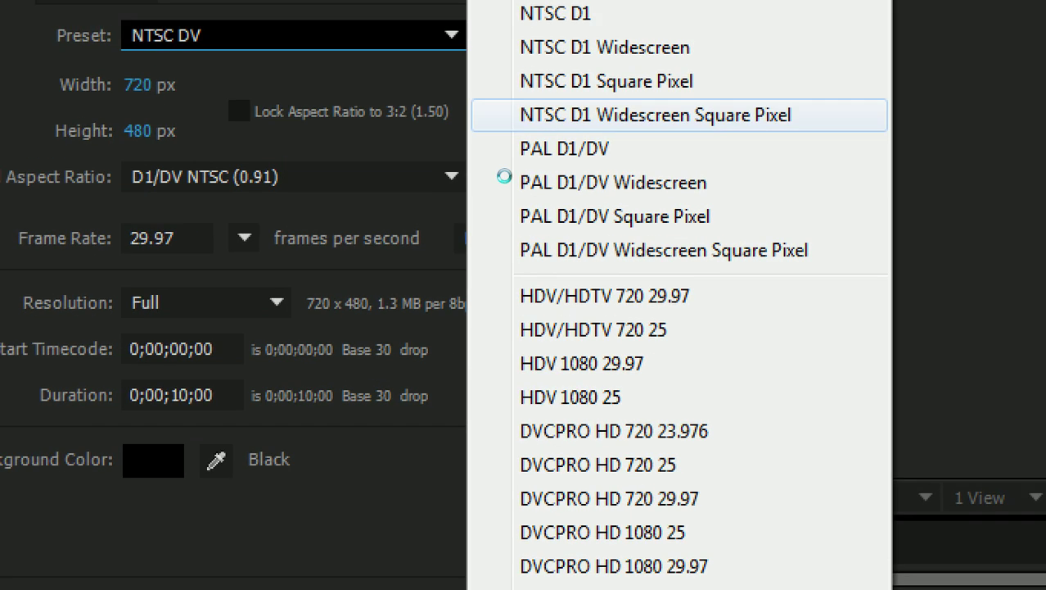
Close the preset list and set the composition size to 1000 x 500 px.
key(Escape)
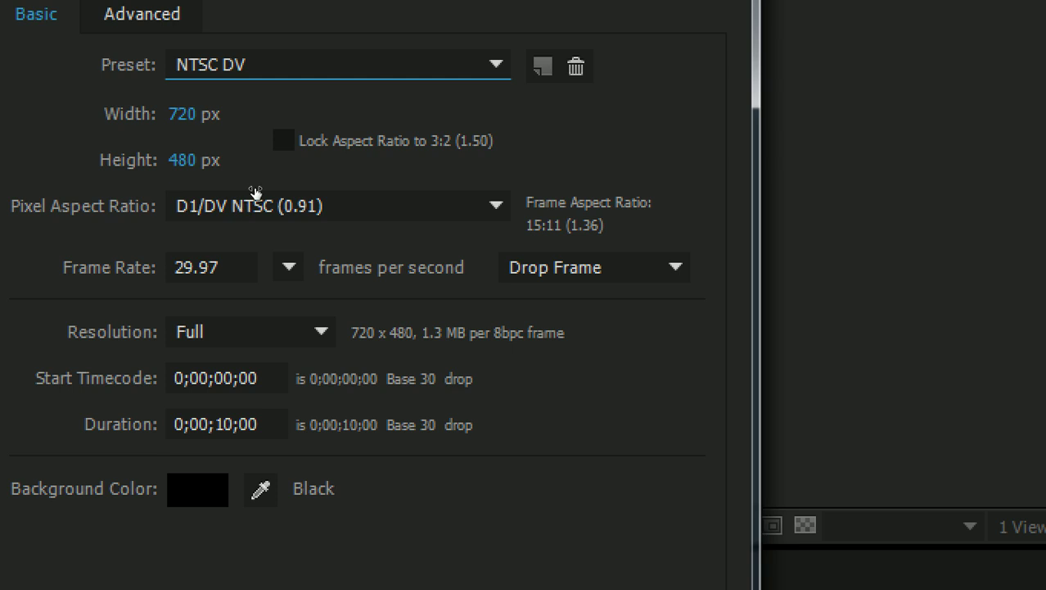
key(Tab)
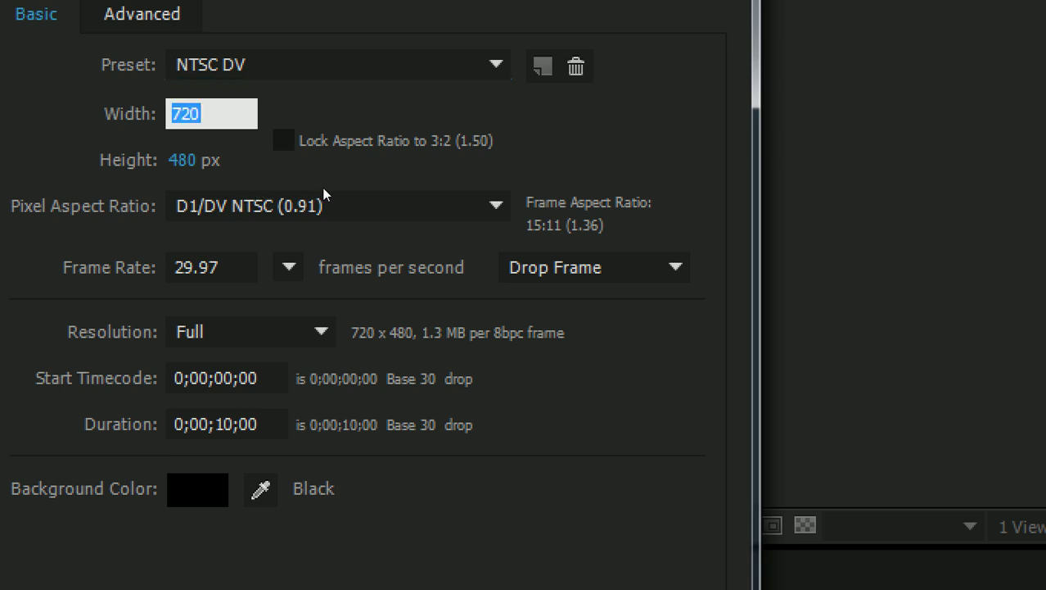
text(1000)
key(Tab)
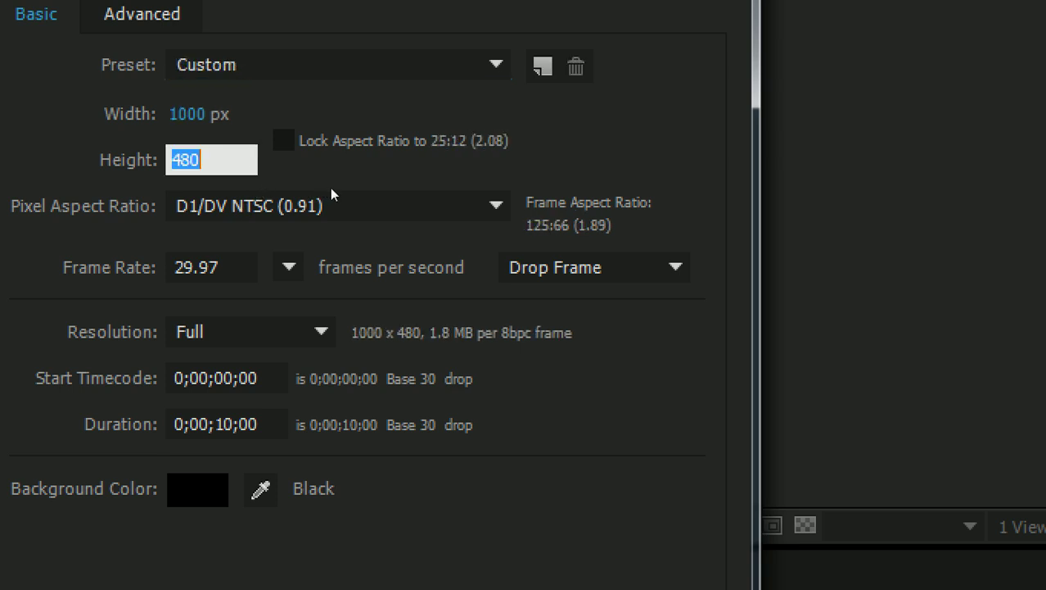
text(500)
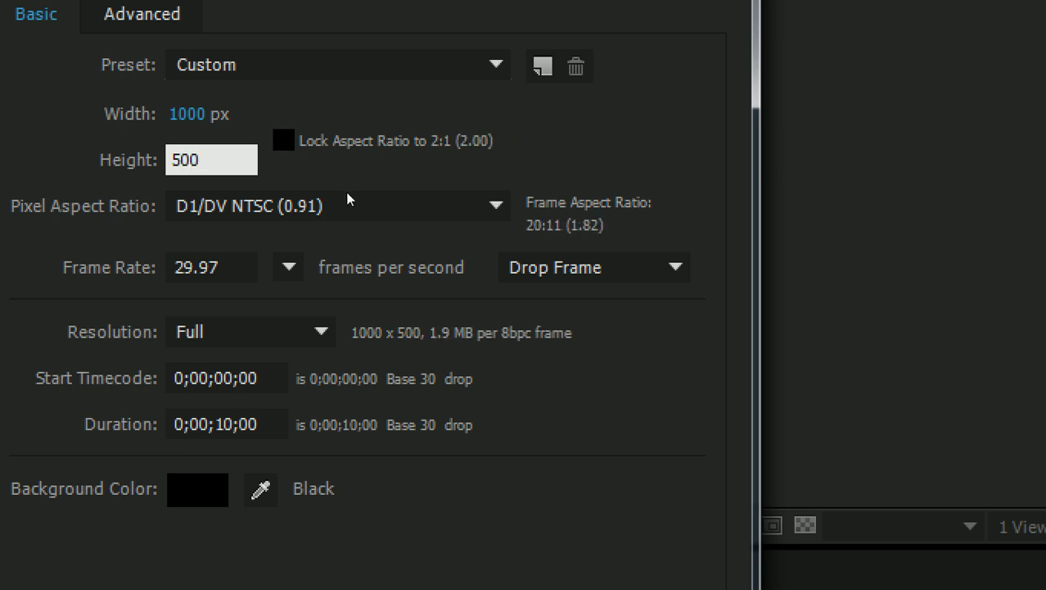
Set the frame rate to 24 fps and enter 5 as the duration.
click(242, 257)
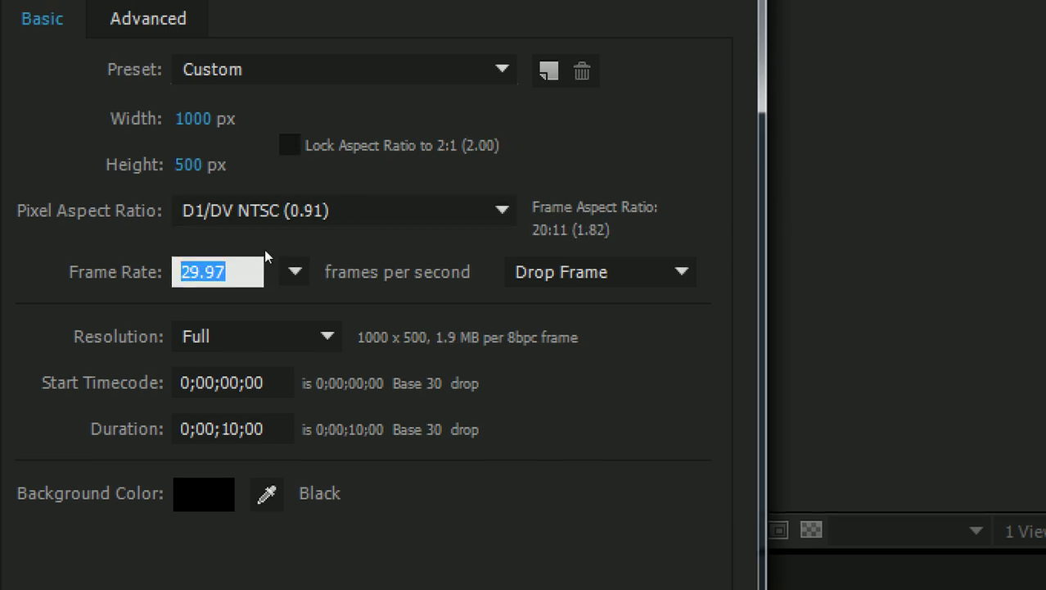
text(4)
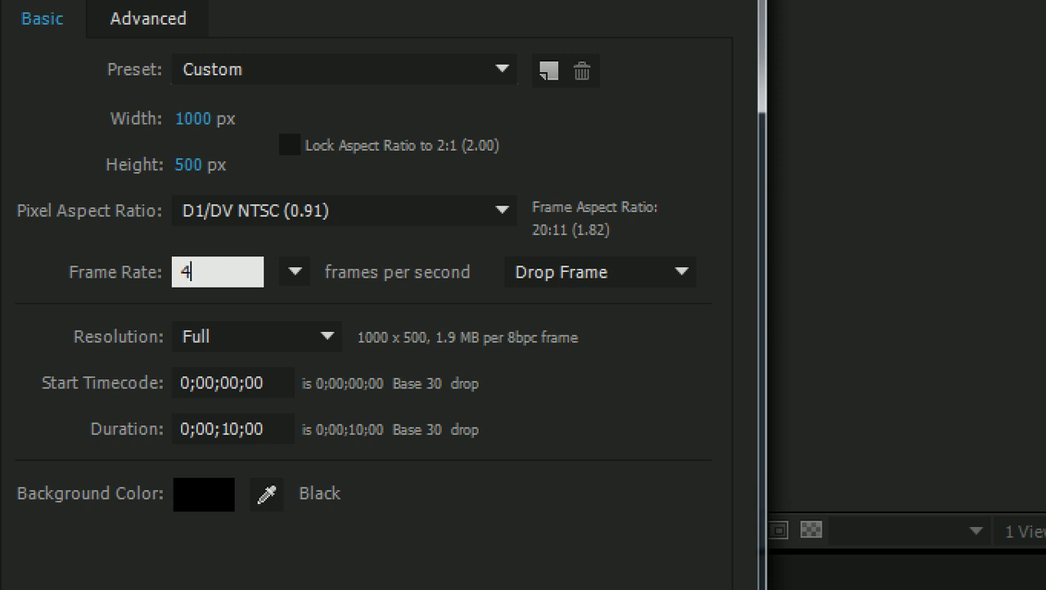
text(24)
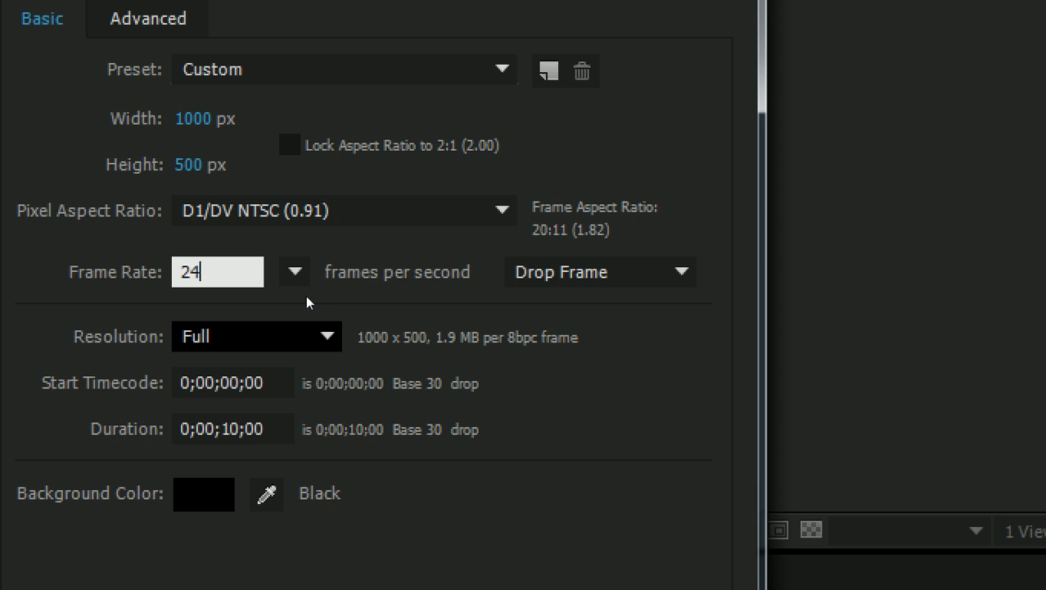
key(Tab)
key(Tab)
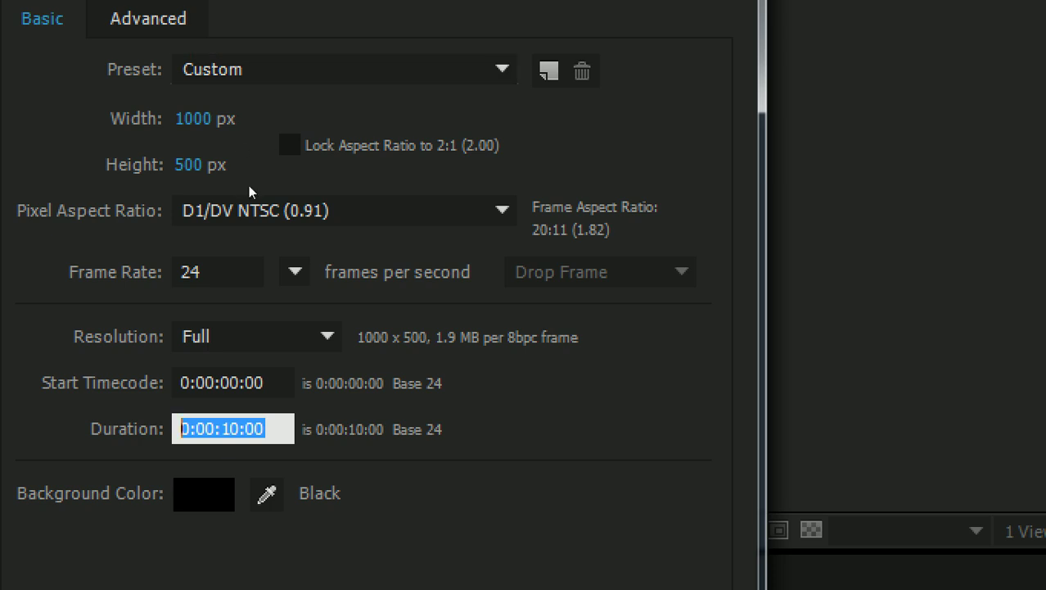
click(193, 277)
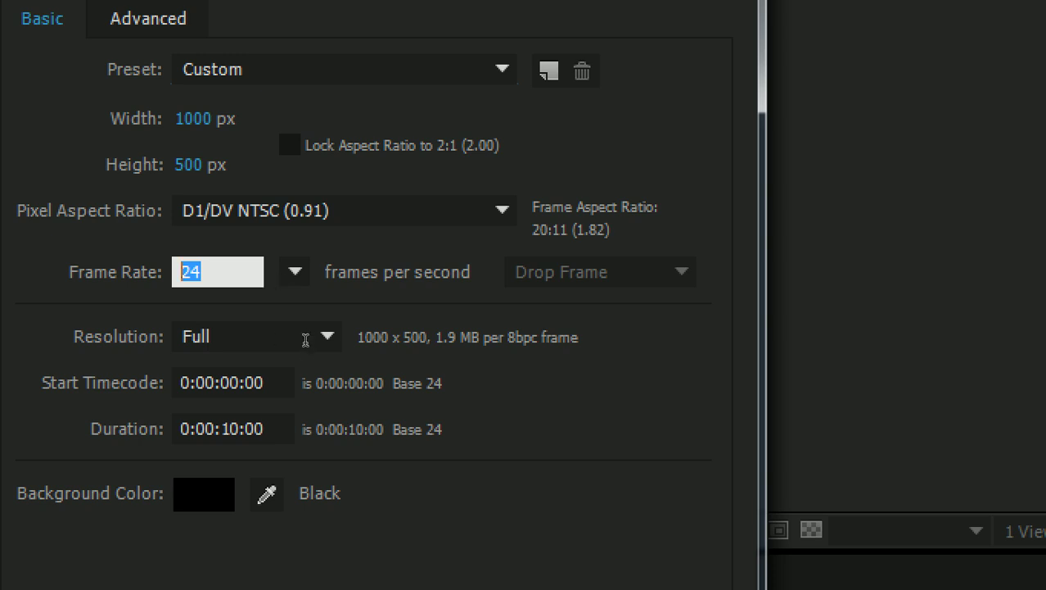
key(Tab)
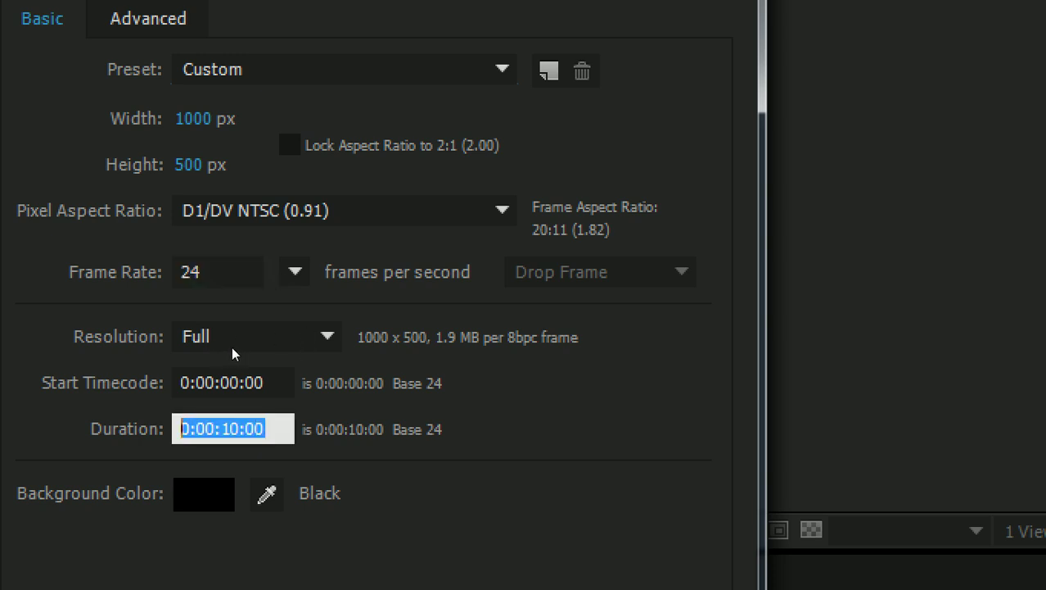
text(5)
key(BackSpace)
text(5)
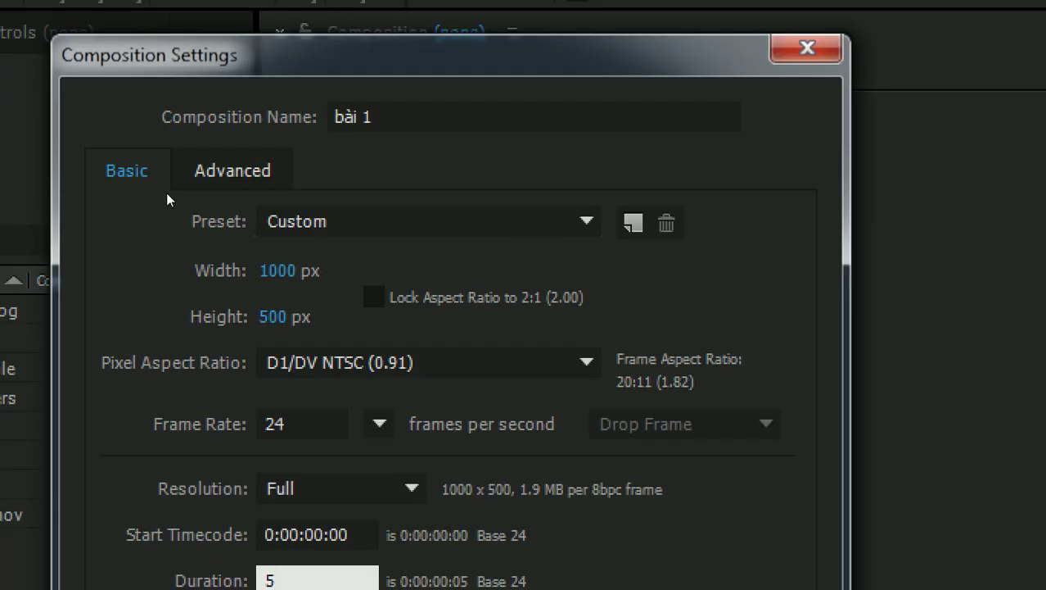
Clear the old duration entry and retype it as 10. so it reads 0:00:10:00.
double_click(230, 357)
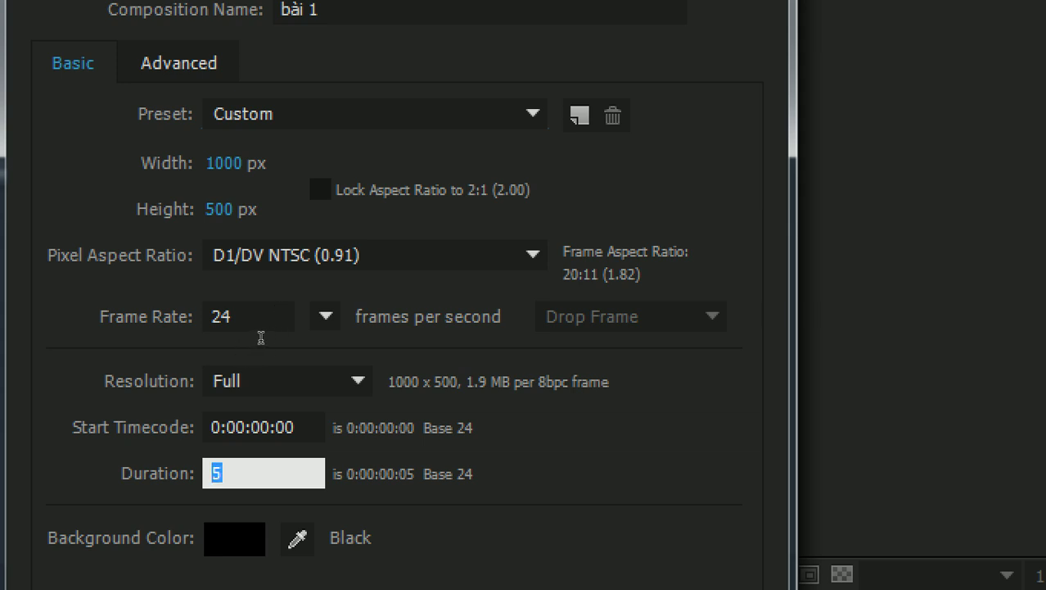
text(5.)
text(.)
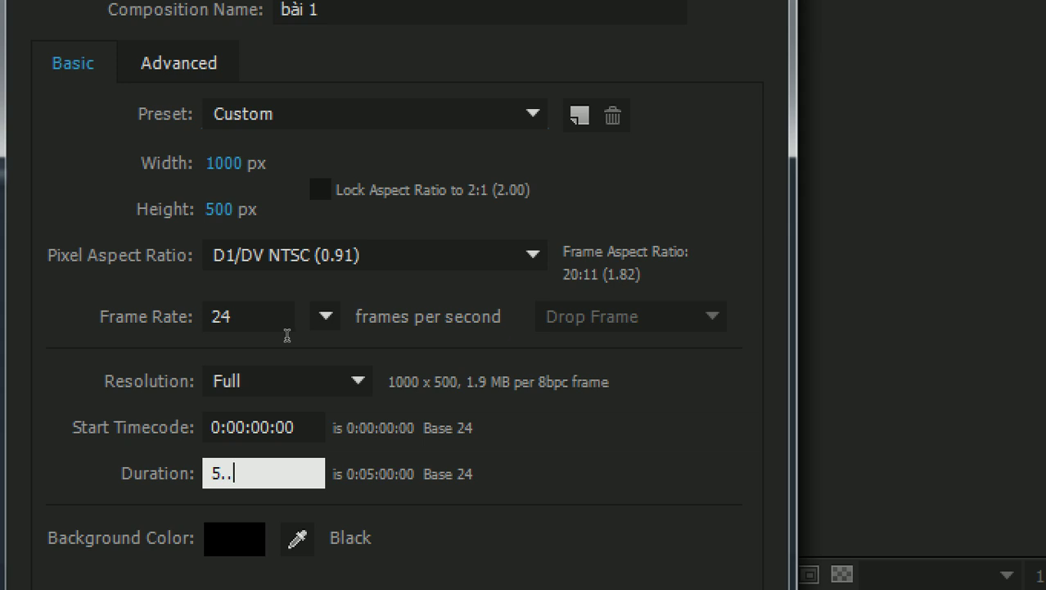
key(ctrl+a)
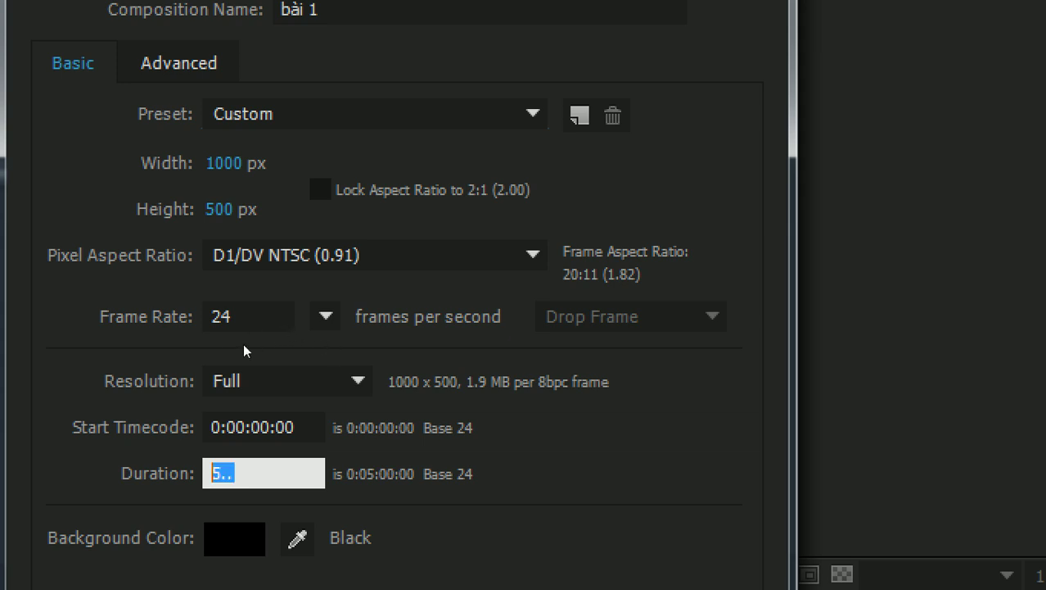
text(5...)
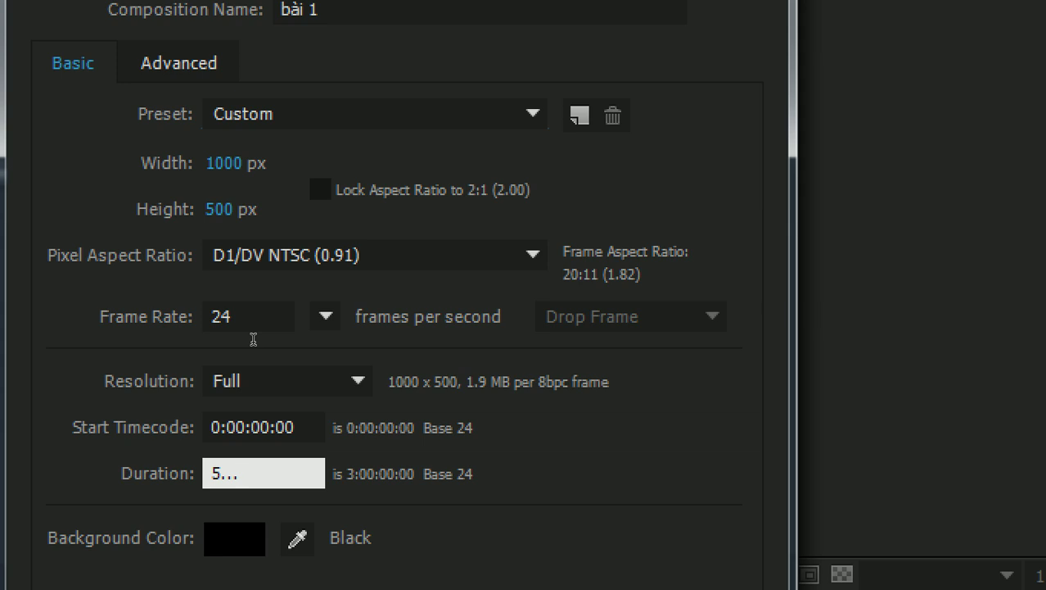
key(BackSpace)
key(BackSpace)
key(BackSpace)
key(BackSpace)
text(3...)
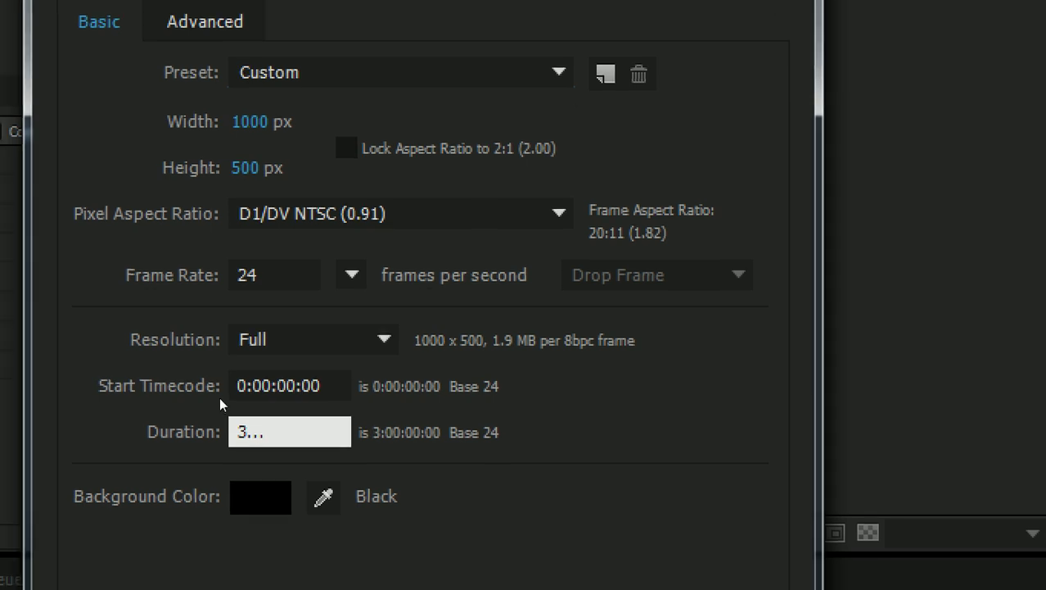
key(Tab)
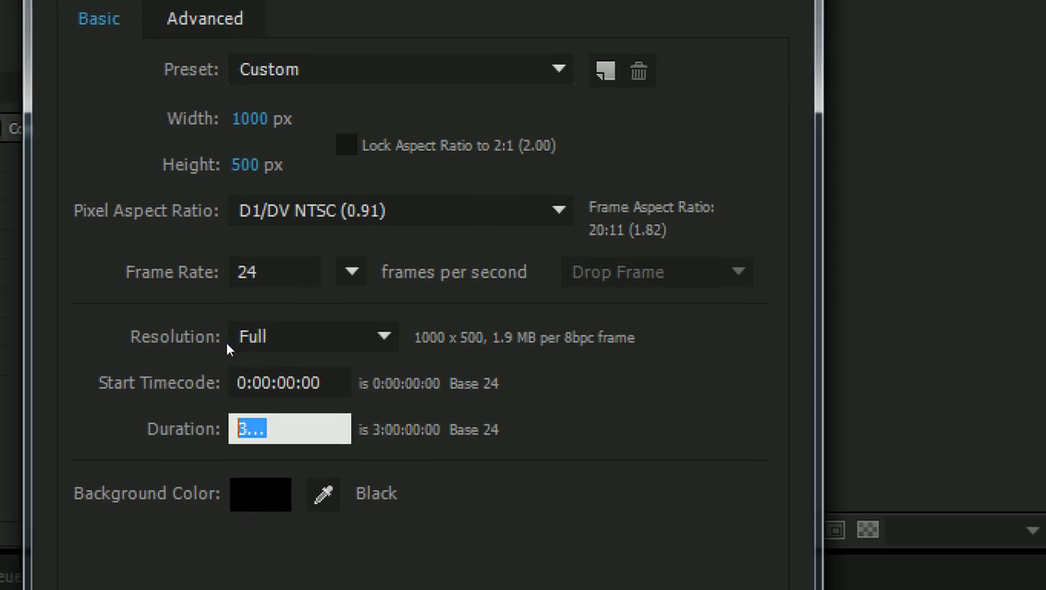
text(10.)
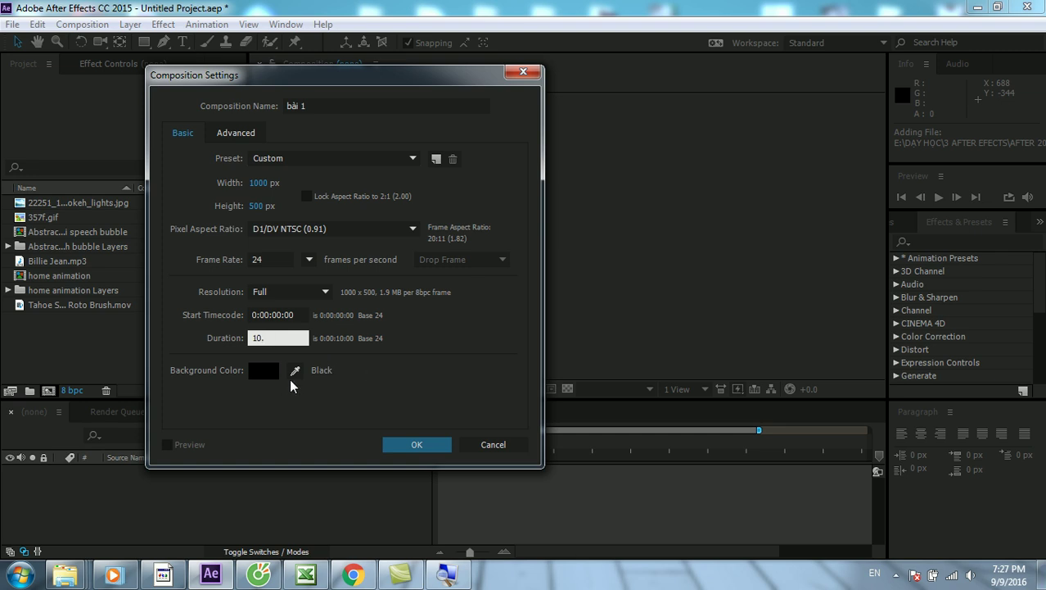
Create the bài 1 composition and leave the transparency checkerboard off.
click(416, 444)
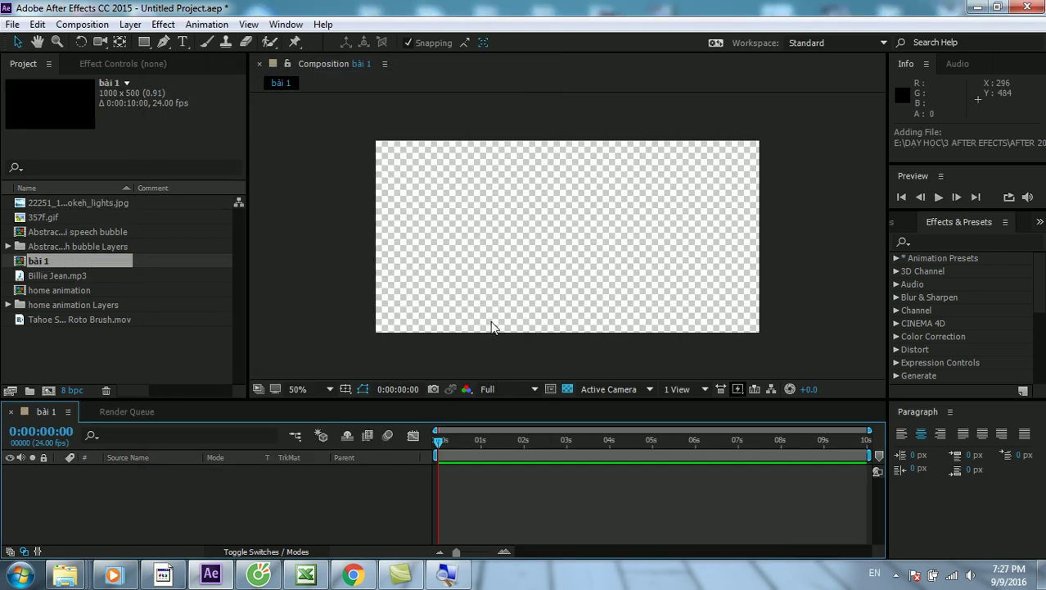
click(568, 390)
click(568, 388)
click(568, 388)
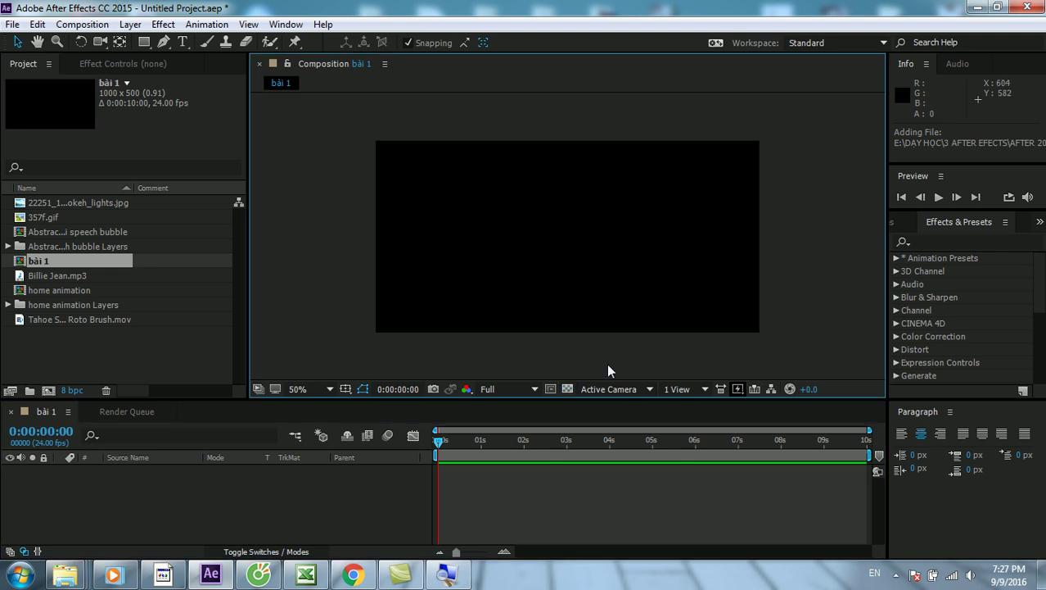
Change the bài 1 background colour to a bright pinkish magenta.
key(ctrl+k)
click(263, 371)
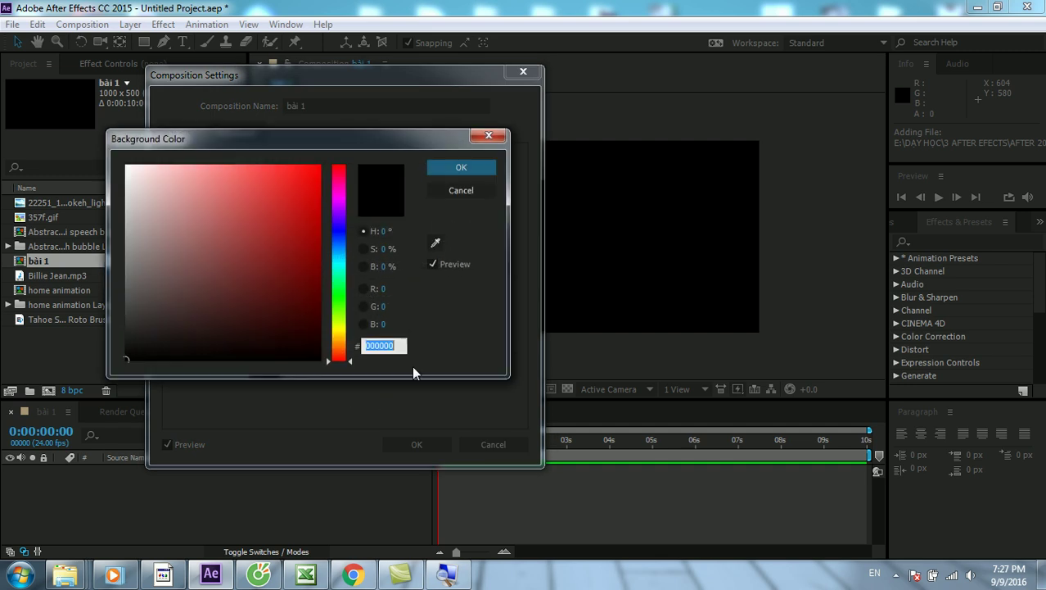
mouse_move(334, 339)
mouse_down()
mouse_move(335, 198)
mouse_move(321, 166)
mouse_up()
click(324, 168)
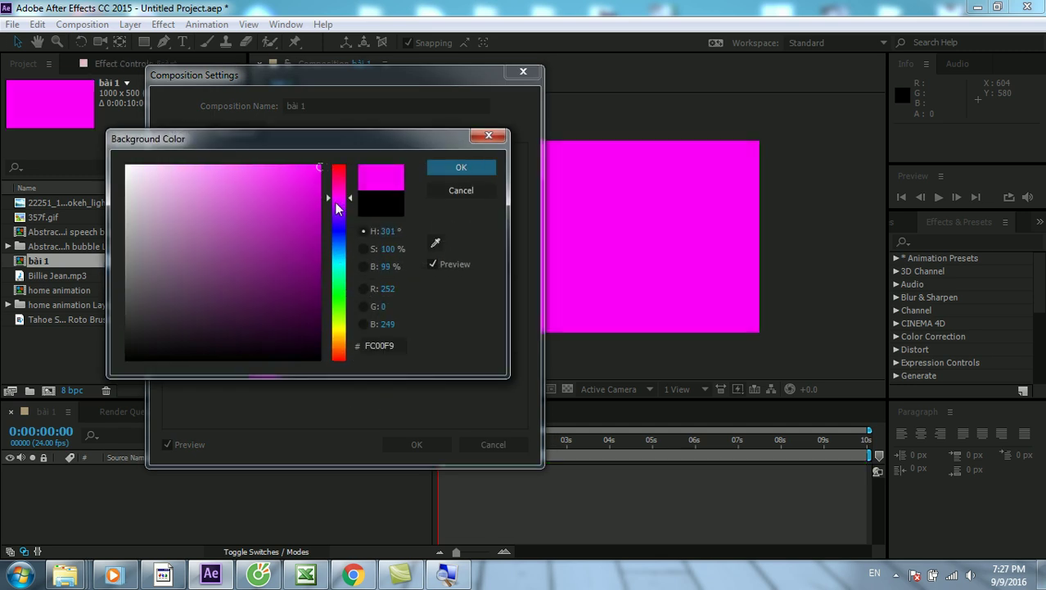
drag(334, 203, 338, 190)
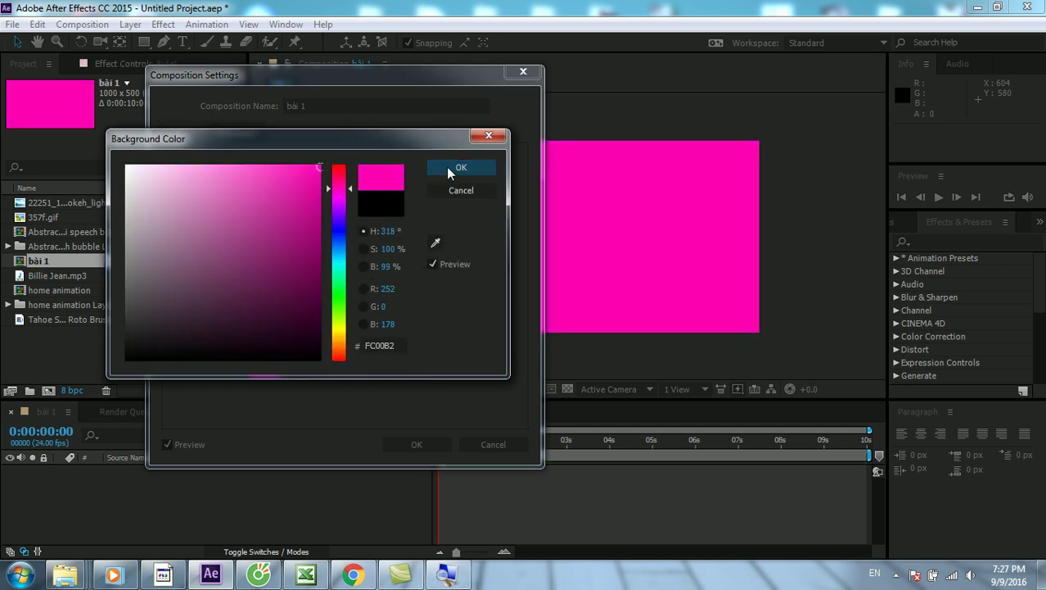
click(461, 167)
click(411, 447)
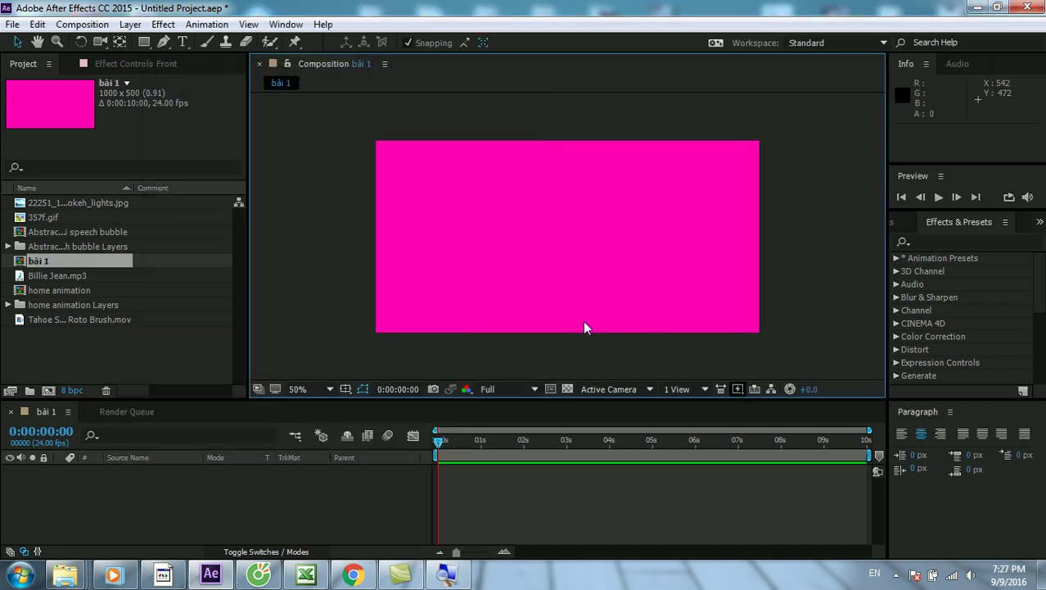
Set the bài 1 background colour back to black.
key(ctrl+k)
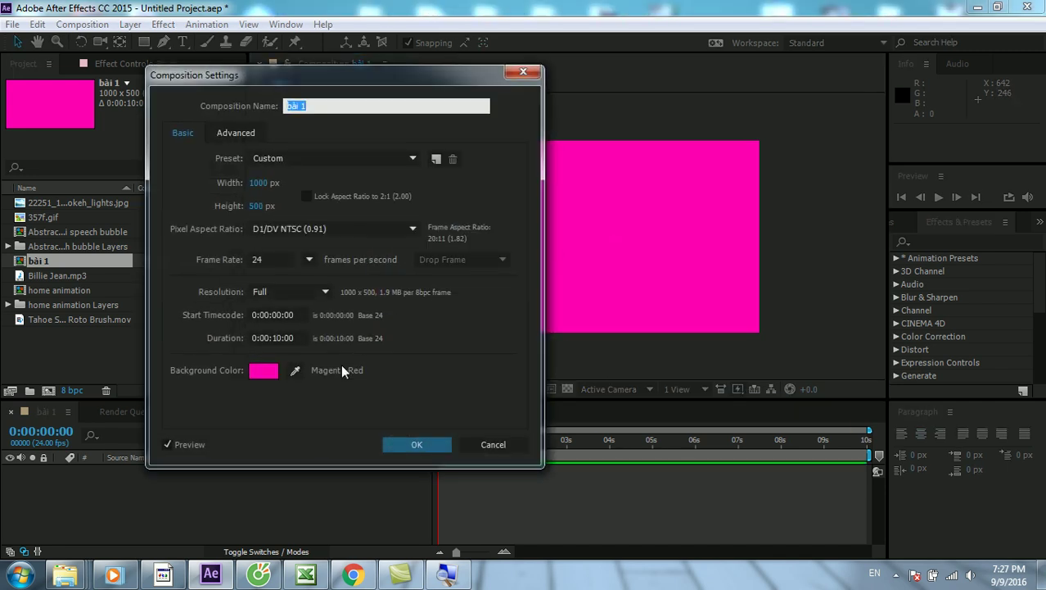
click(292, 337)
drag(300, 83, 435, 83)
click(400, 370)
click(271, 358)
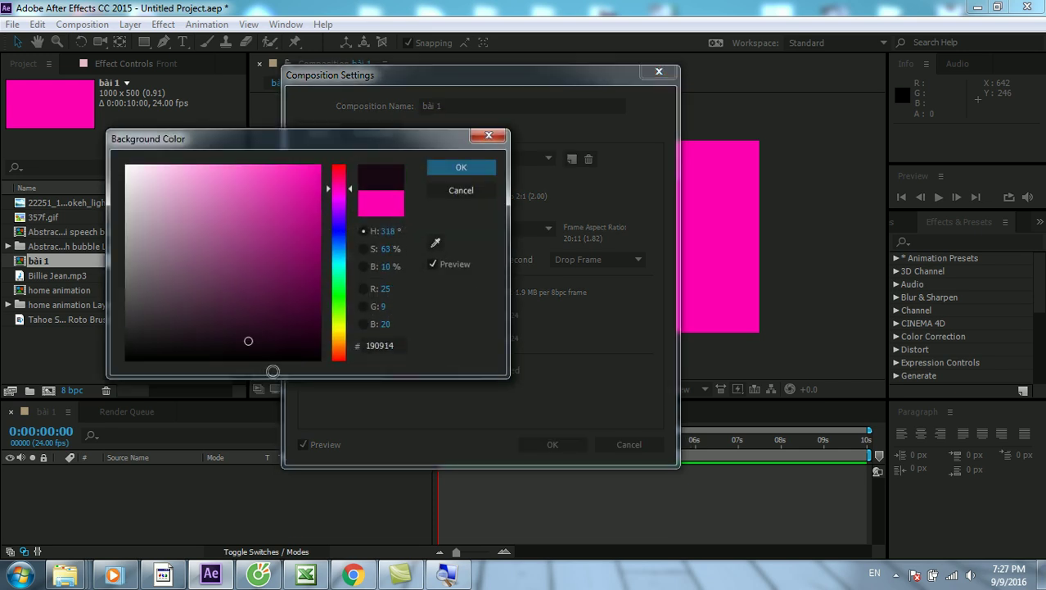
click(459, 169)
click(552, 438)
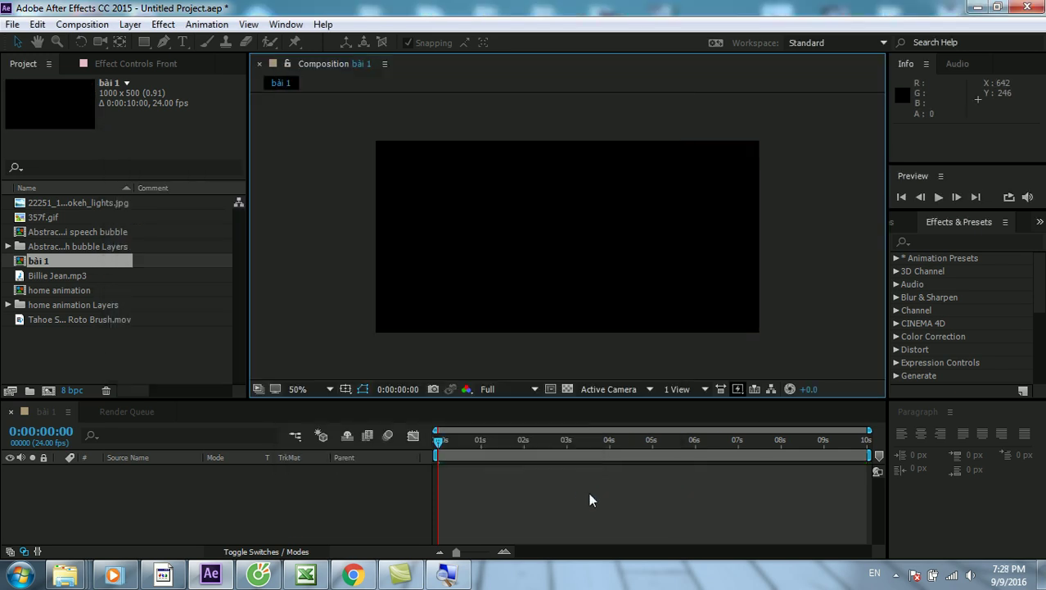
click(567, 388)
click(568, 389)
Enlarge the timeline and preview the speech bubble, 357f.gif and bokeh lights project items.
mouse_move(414, 399)
mouse_down()
mouse_move(413, 349)
mouse_move(413, 371)
mouse_up()
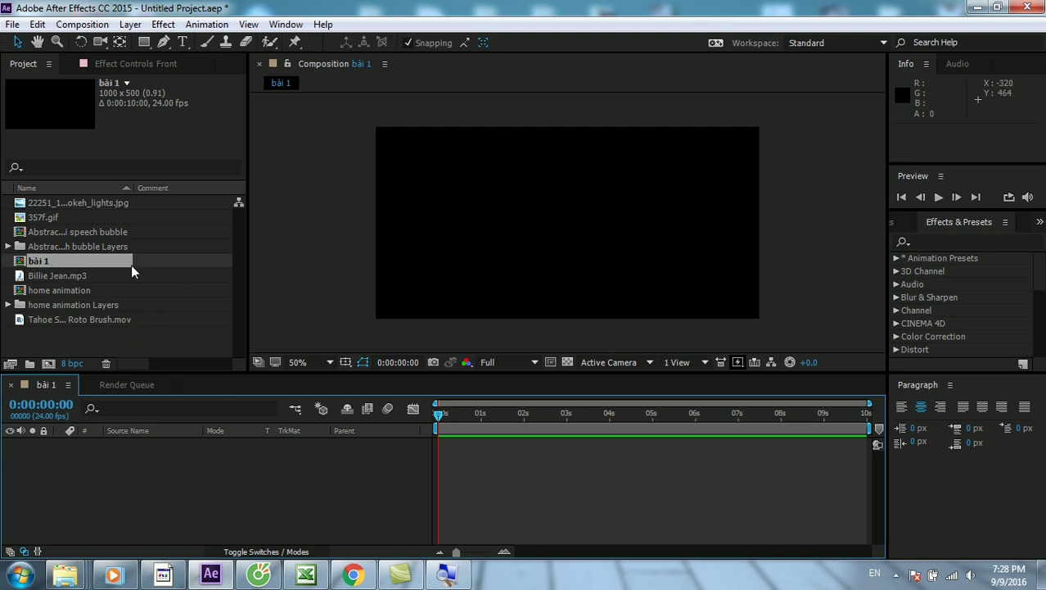
click(55, 231)
click(49, 217)
click(45, 203)
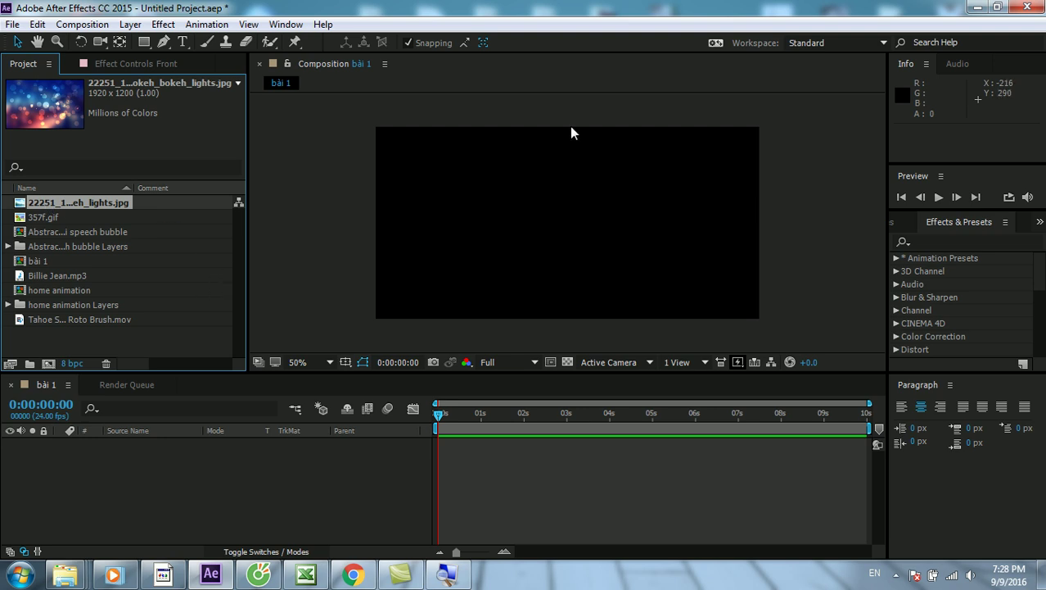
Minimize After Effects and open the dự báo thời tiết folder in Explorer.
click(973, 10)
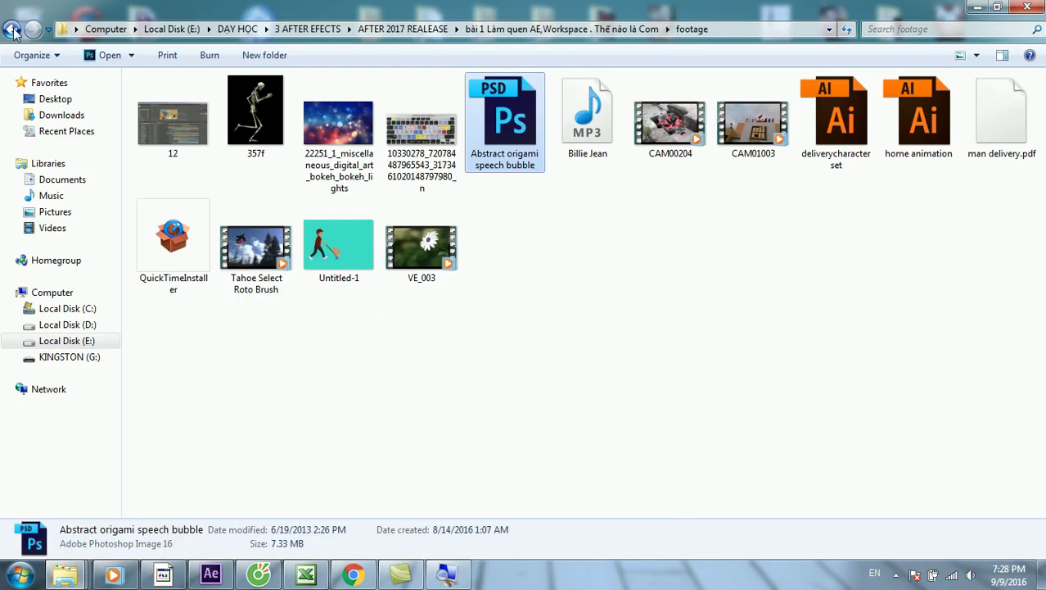
click(13, 30)
double_click(170, 103)
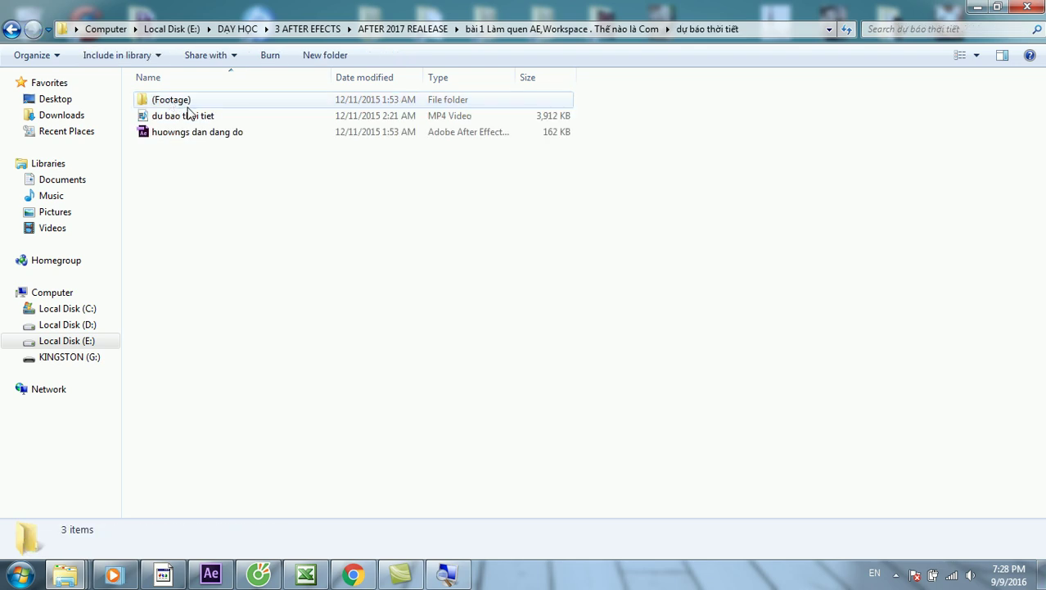
Play the du bao thoi tiet video at lower volume, pause it, then close Media Player.
double_click(184, 117)
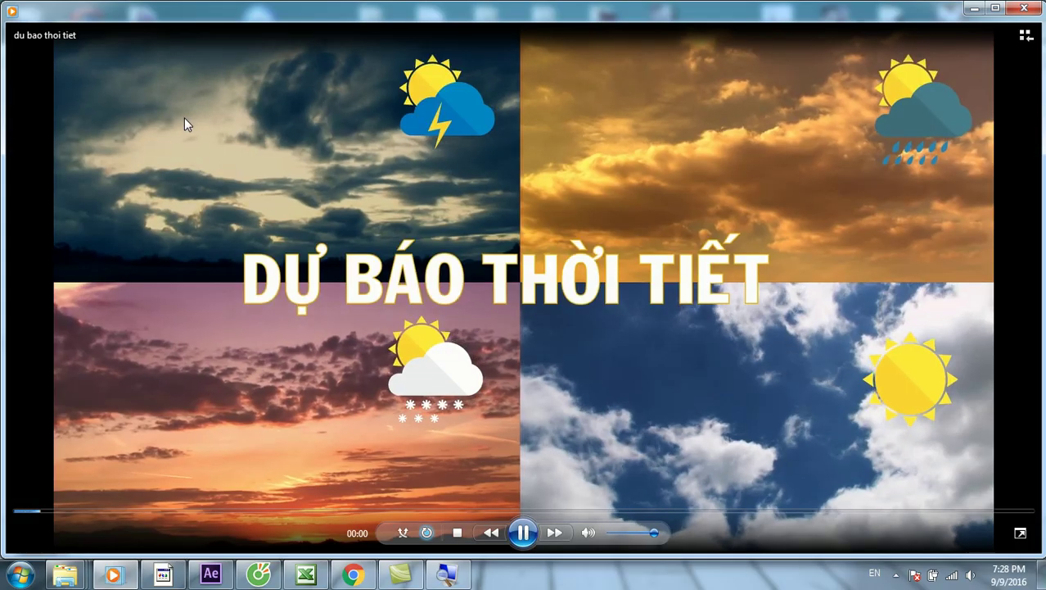
drag(653, 533, 624, 533)
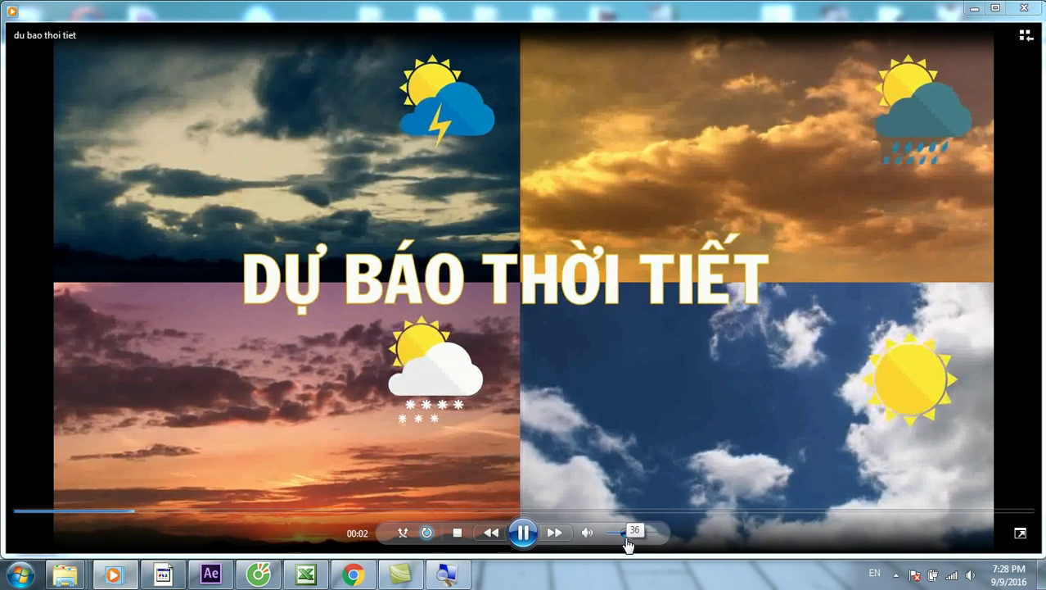
click(522, 533)
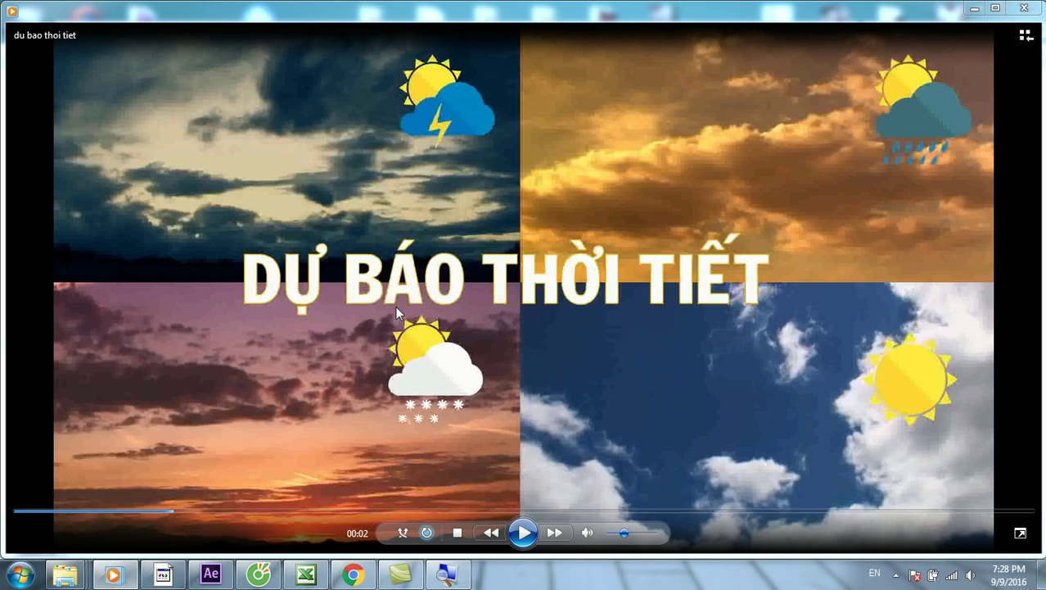
click(1023, 7)
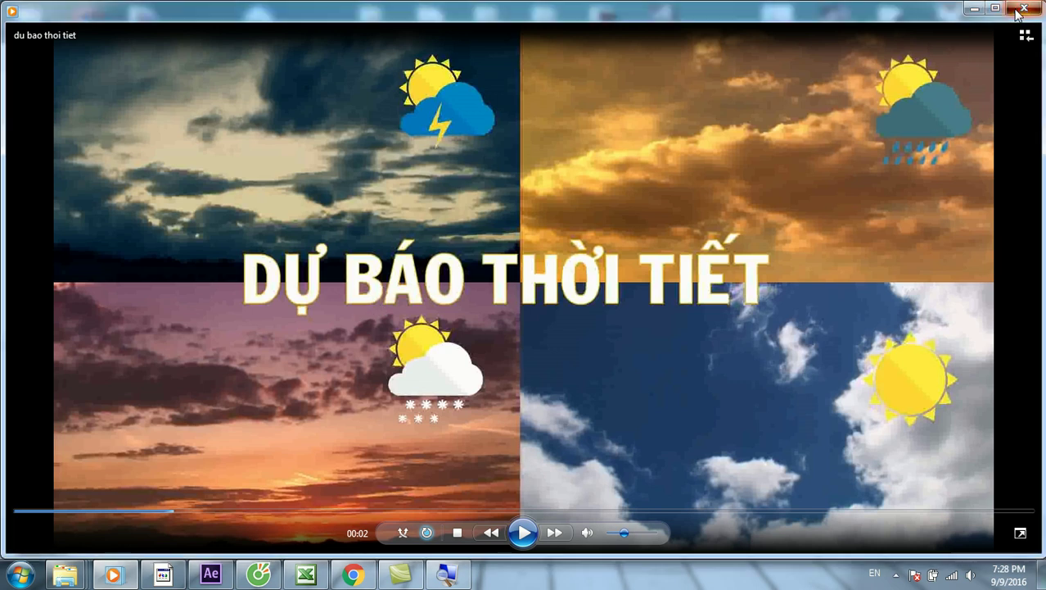
Open Footage > may and drag sky clips 01, 02, 05 and 17 into After Effects.
double_click(176, 101)
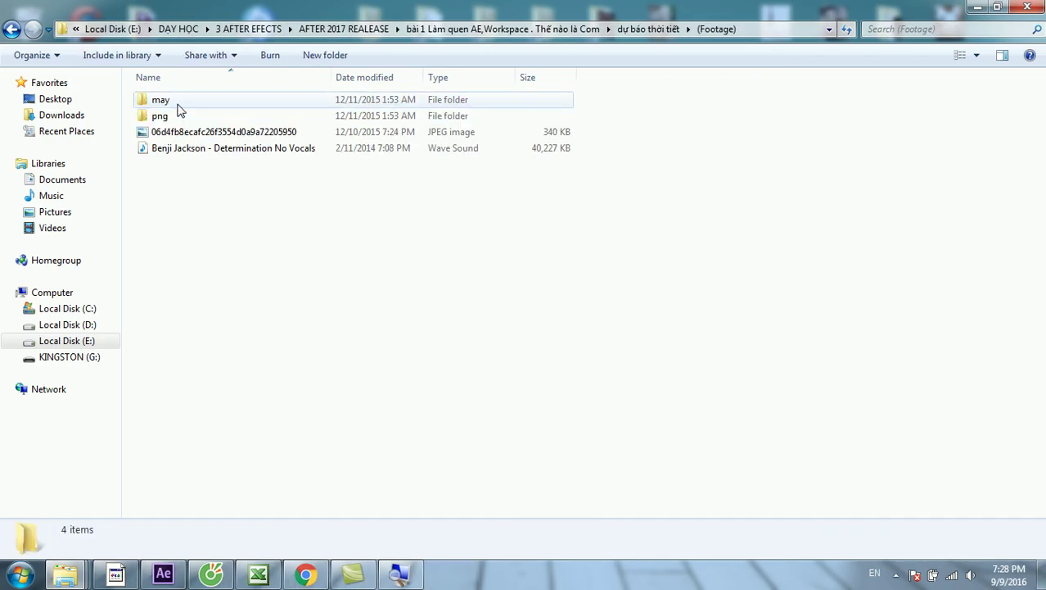
click(976, 55)
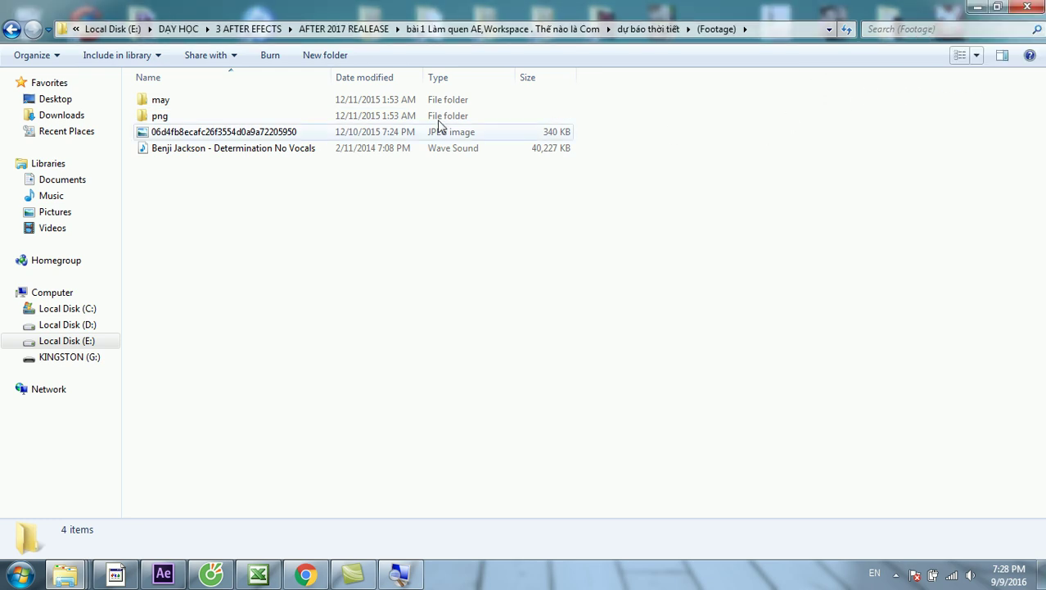
double_click(233, 100)
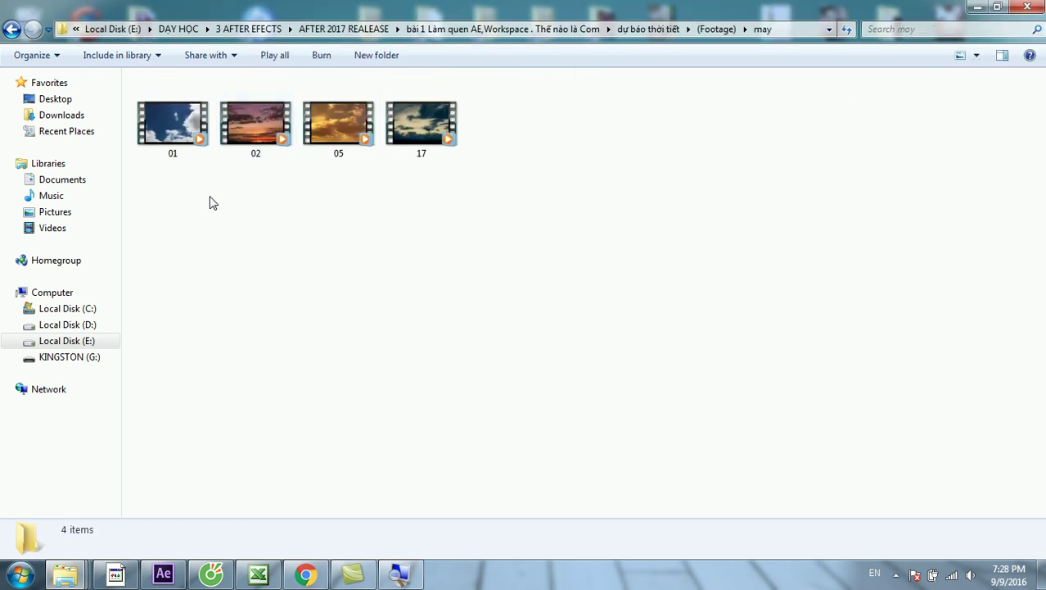
drag(516, 211, 135, 90)
mouse_move(172, 131)
mouse_down()
mouse_move(173, 579)
mouse_move(59, 211)
mouse_up()
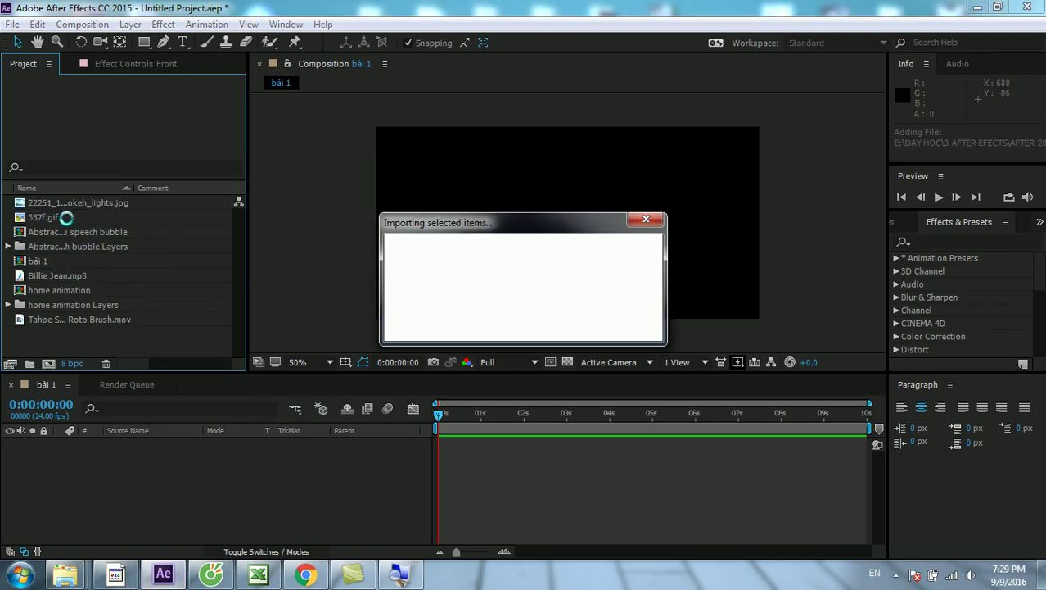
Gather the four imported clips into a new folder named video and expand it.
drag(42, 250, 32, 363)
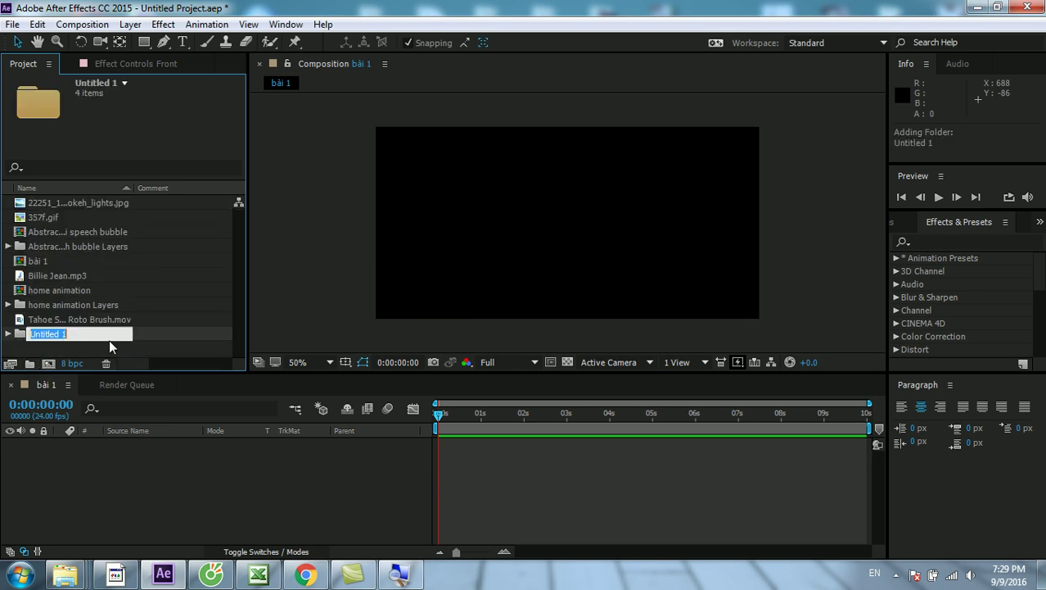
text(video)
key(Return)
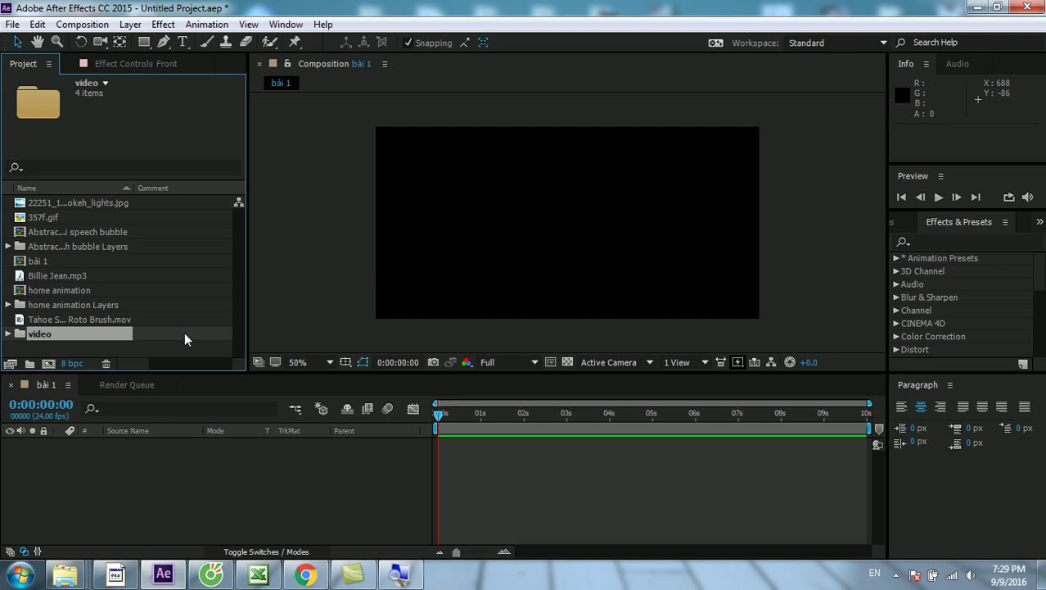
click(8, 334)
Check the details of clips 01, 02, 05 and 17.mov (720 x 576, 25 fps).
click(58, 320)
click(59, 346)
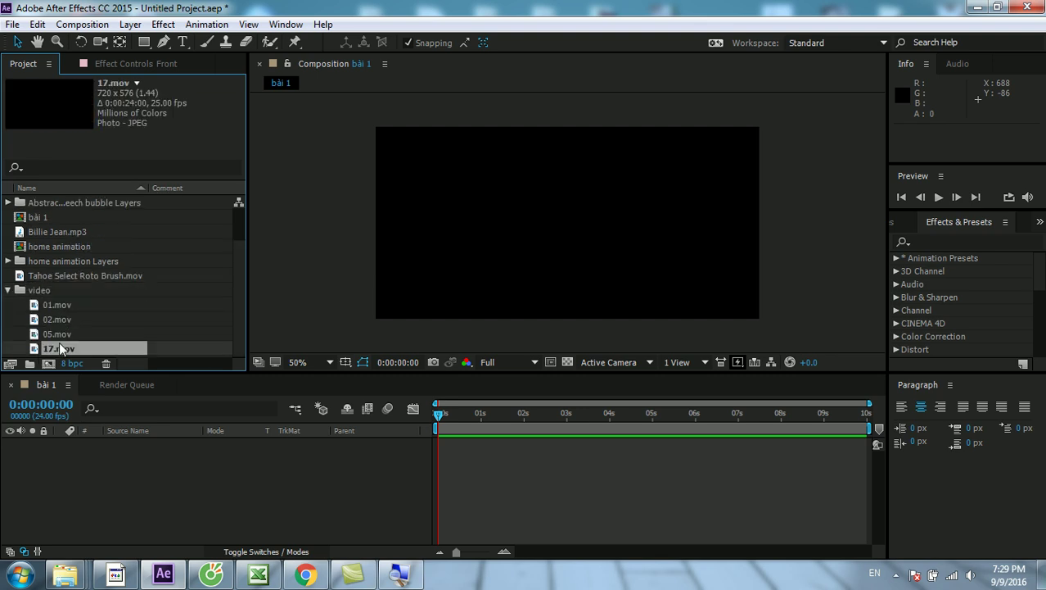
click(62, 333)
click(72, 306)
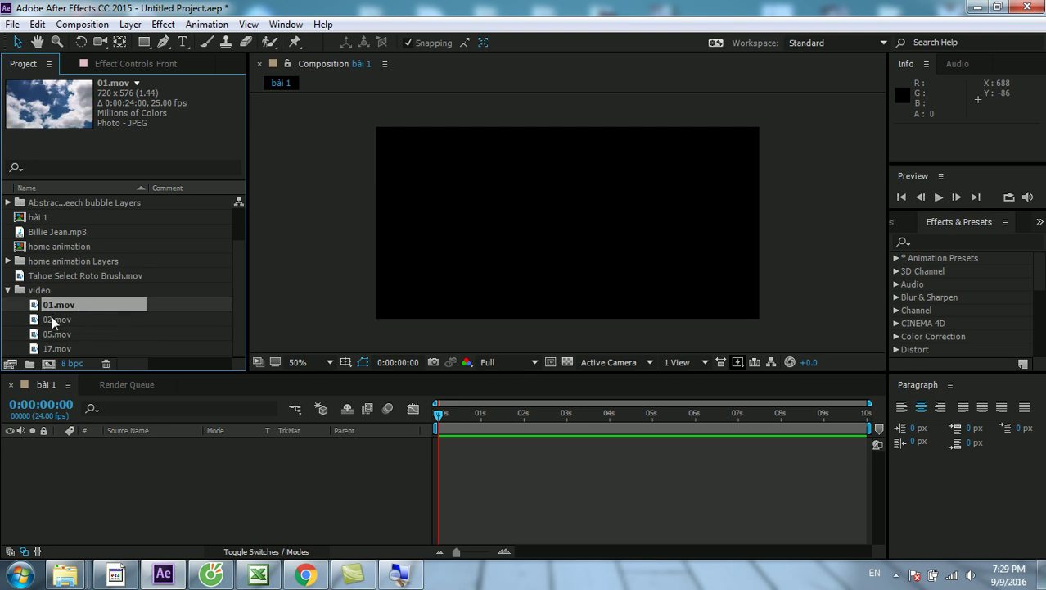
click(60, 348)
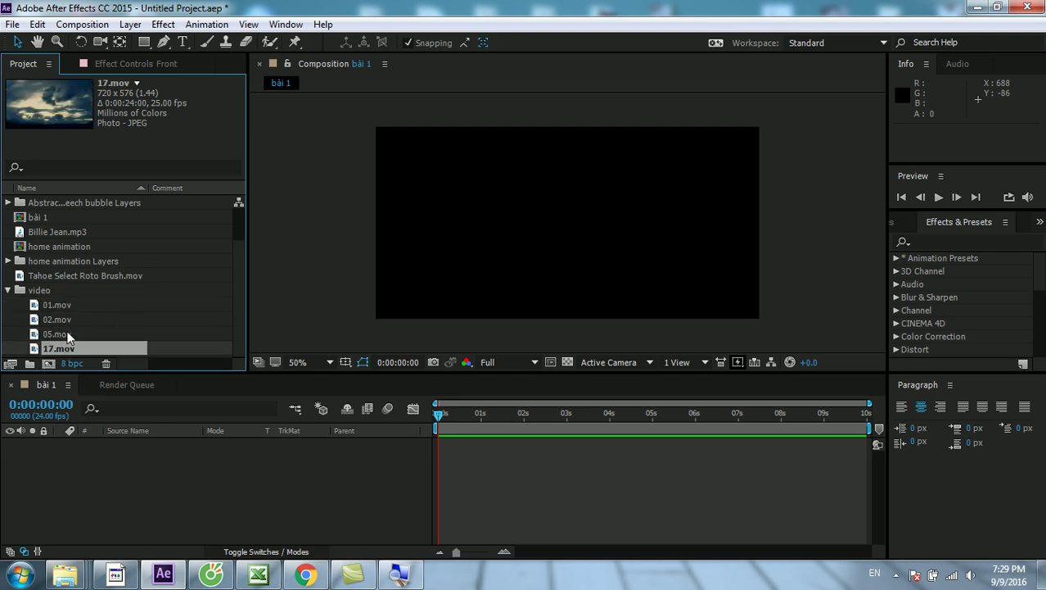
click(67, 335)
click(73, 317)
click(73, 305)
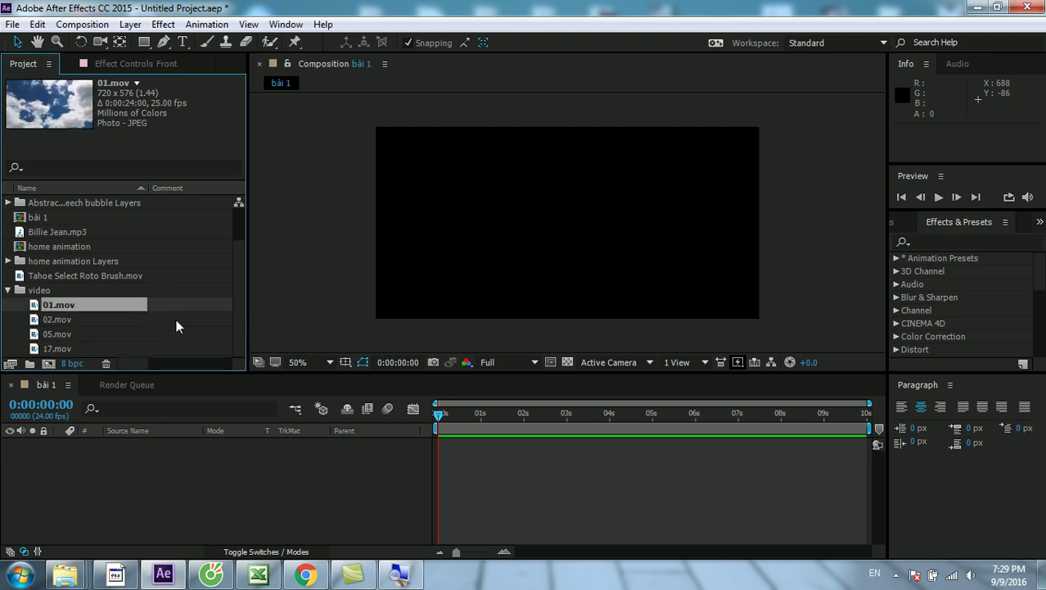
click(69, 320)
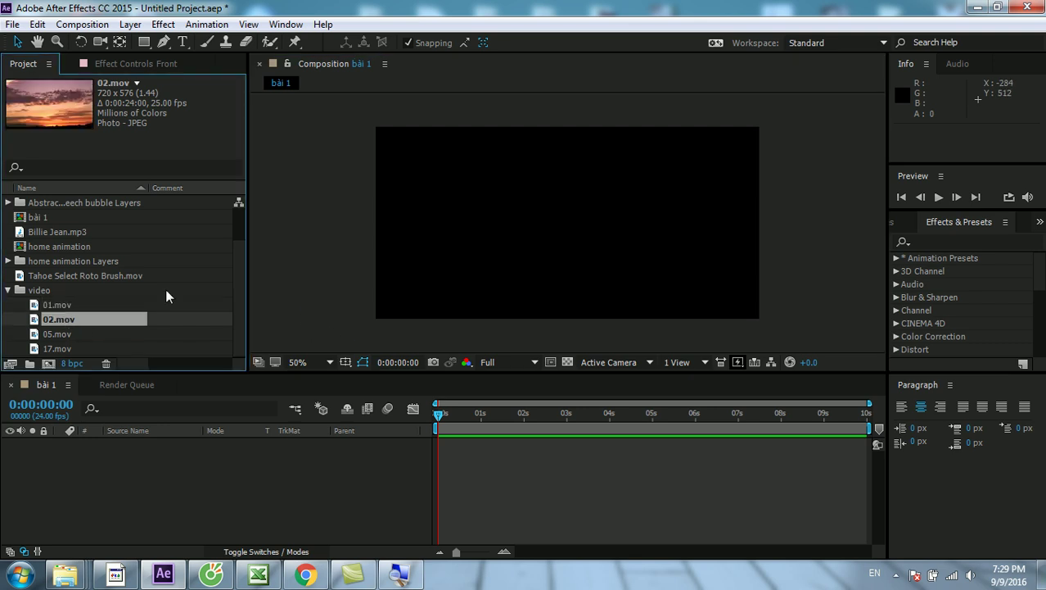
Open the bài 1 composition and enlarge the project list.
click(37, 218)
double_click(33, 219)
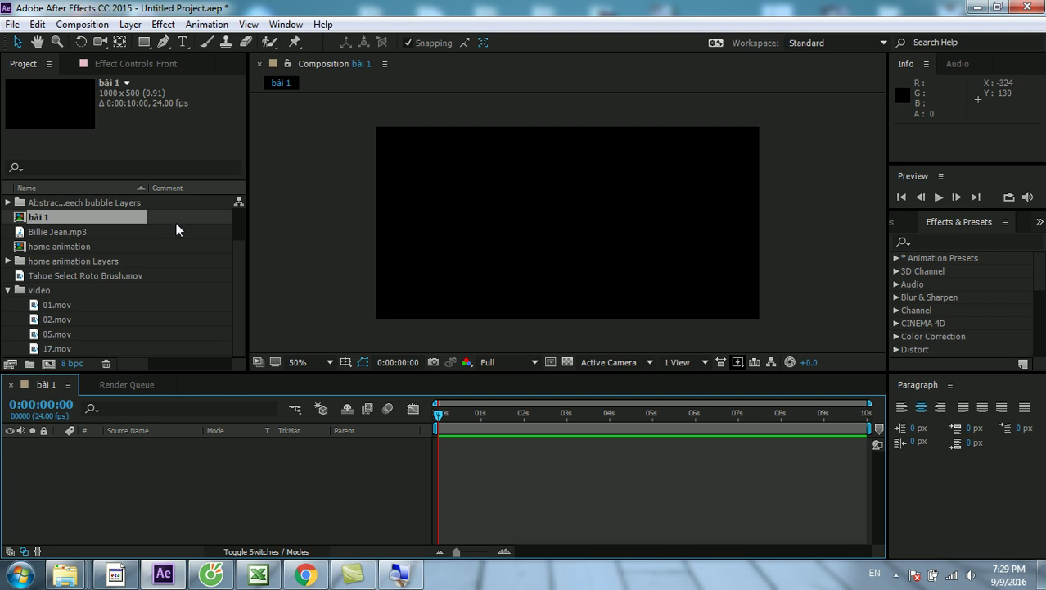
drag(265, 372, 265, 434)
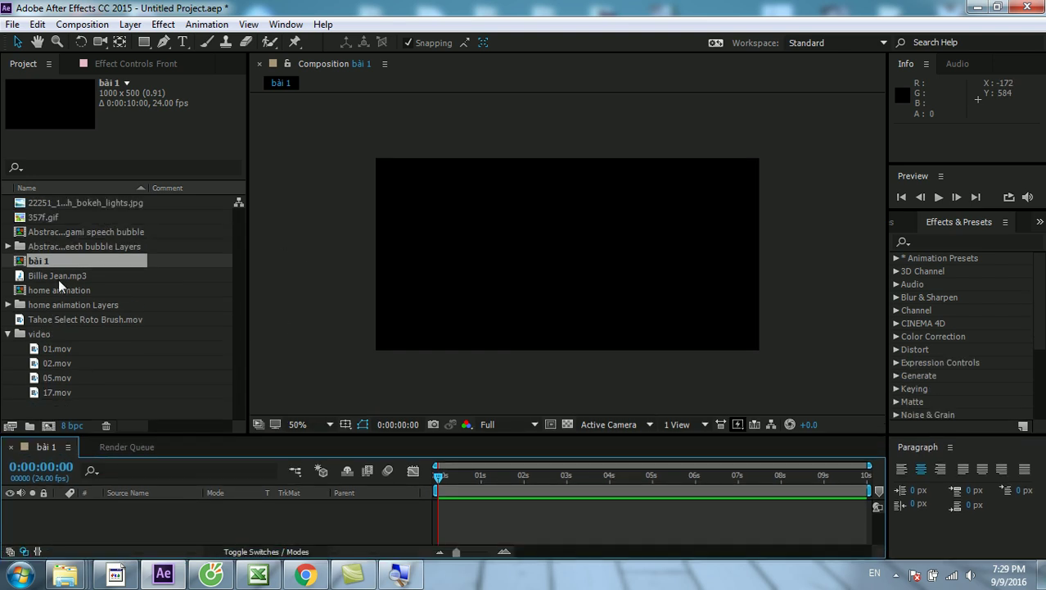
Create a new 1000×500, 24 fps, 10-second composition named bài 2 and select it.
click(62, 349)
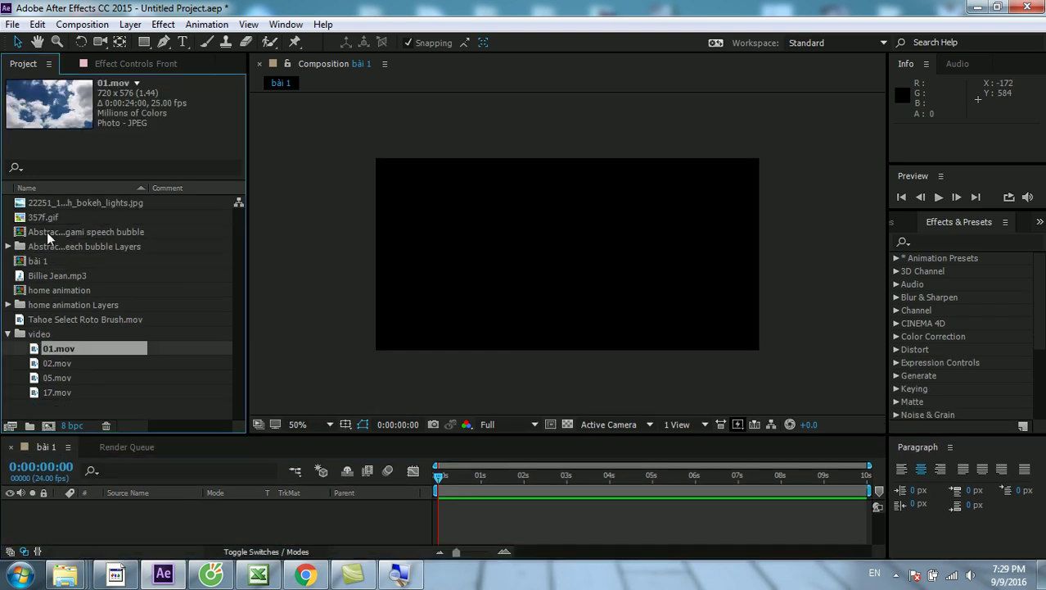
click(41, 261)
click(49, 426)
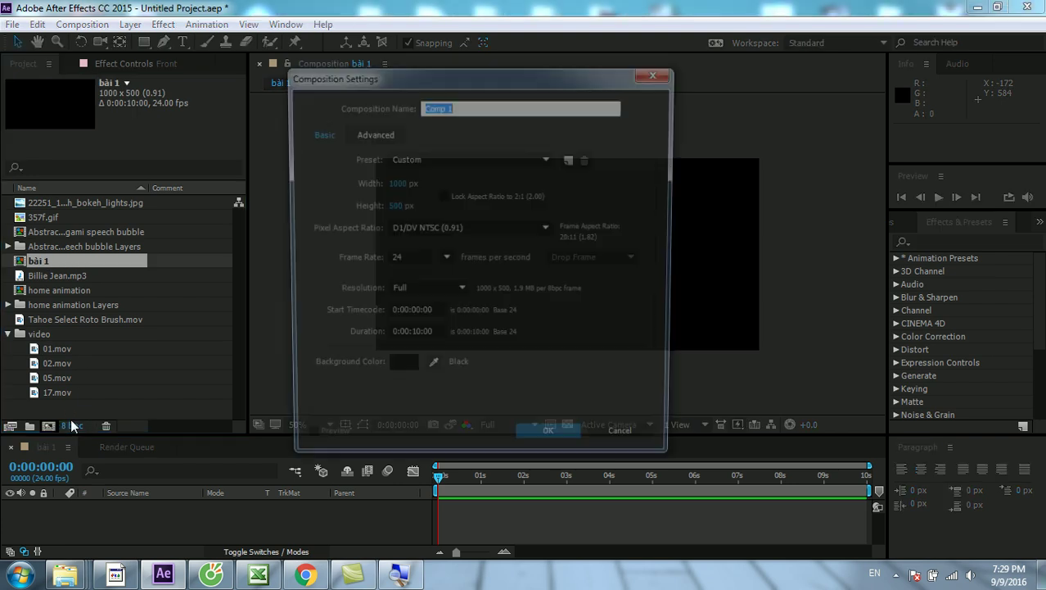
text(ba)
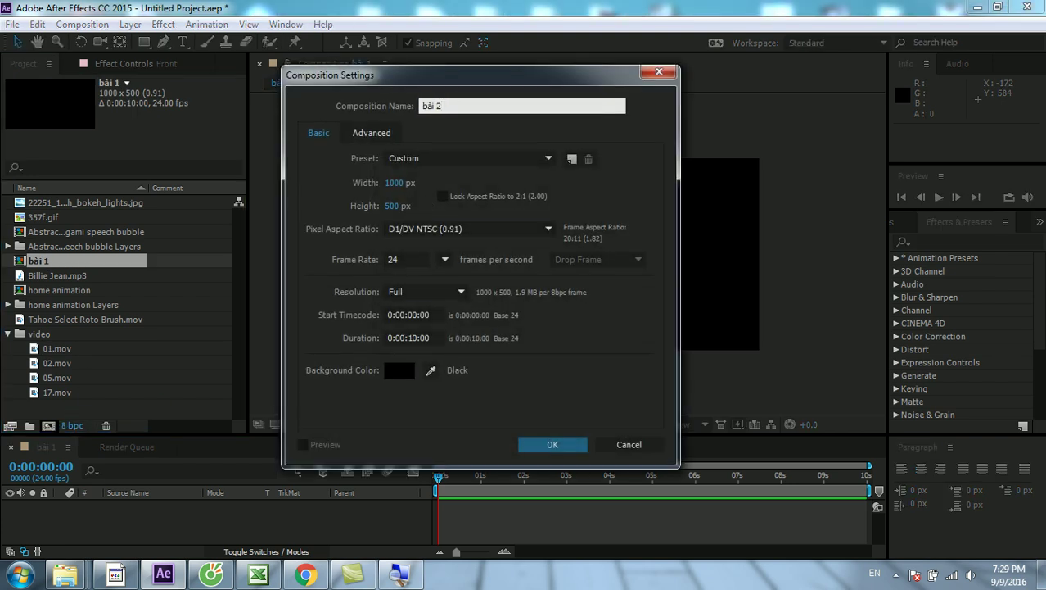
key(Return)
click(50, 276)
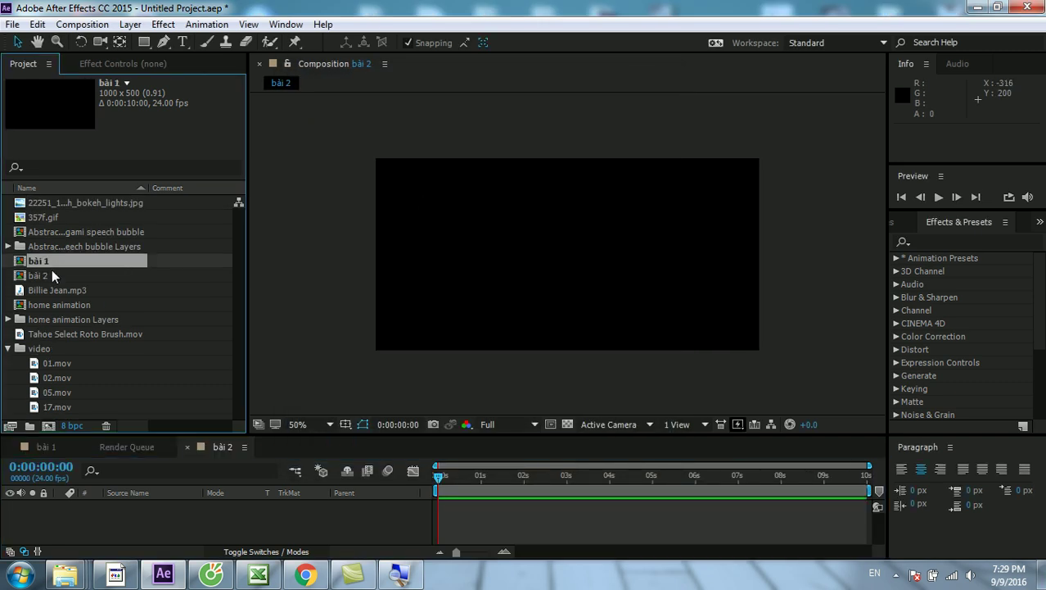
click(315, 325)
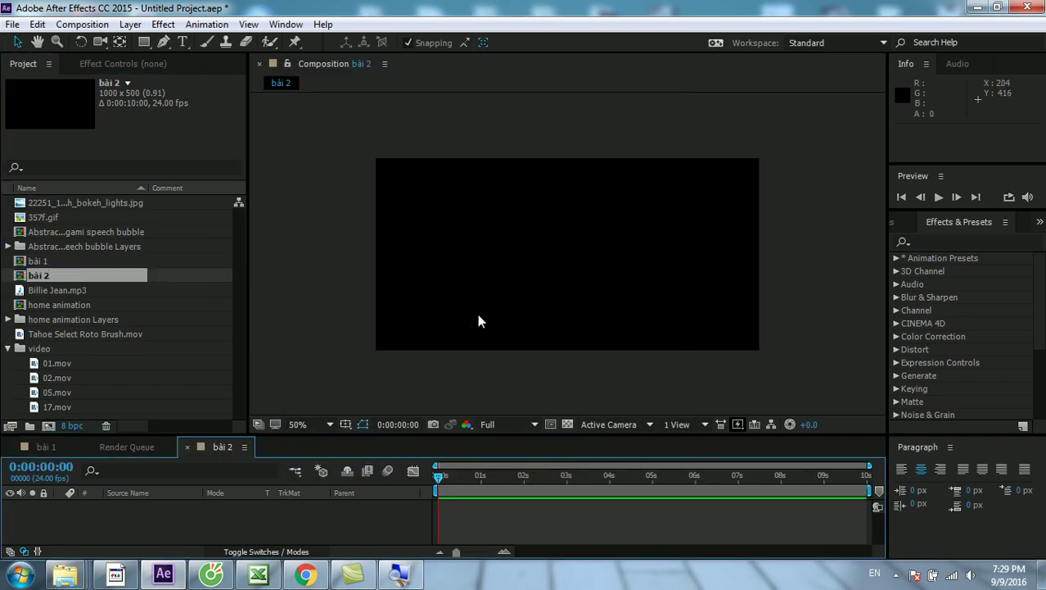
Draw a yellow rectangle in the centre of bài 2 after dismissing the paint warning.
click(207, 42)
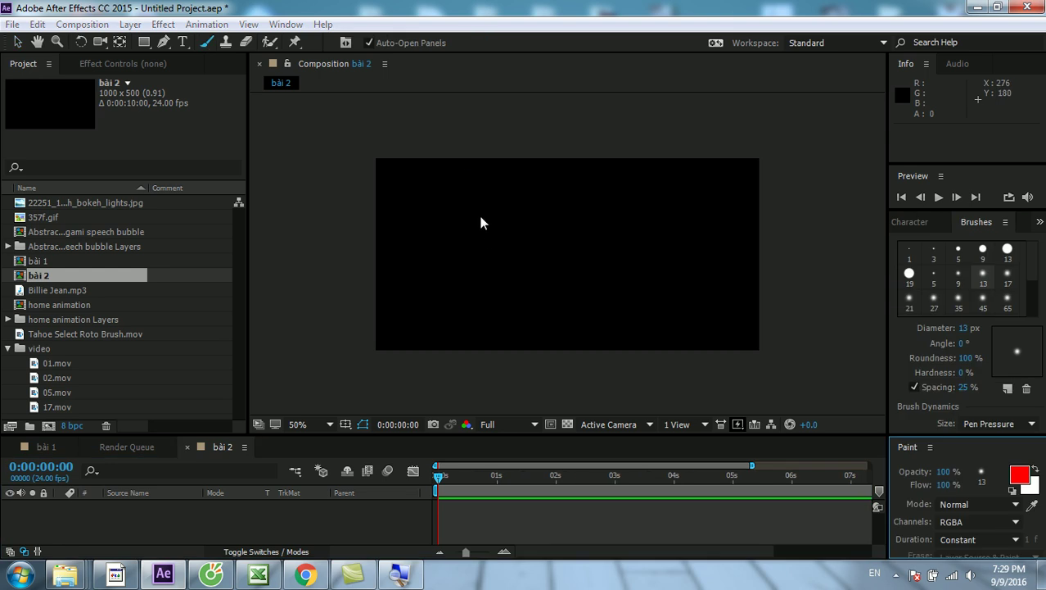
click(488, 235)
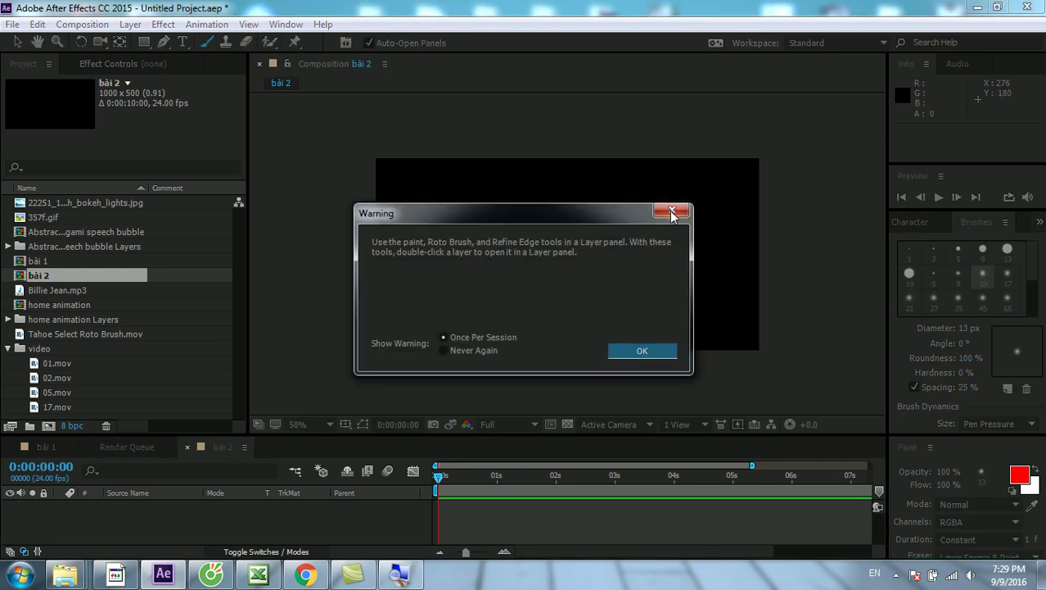
click(672, 213)
key(q)
drag(480, 185, 671, 291)
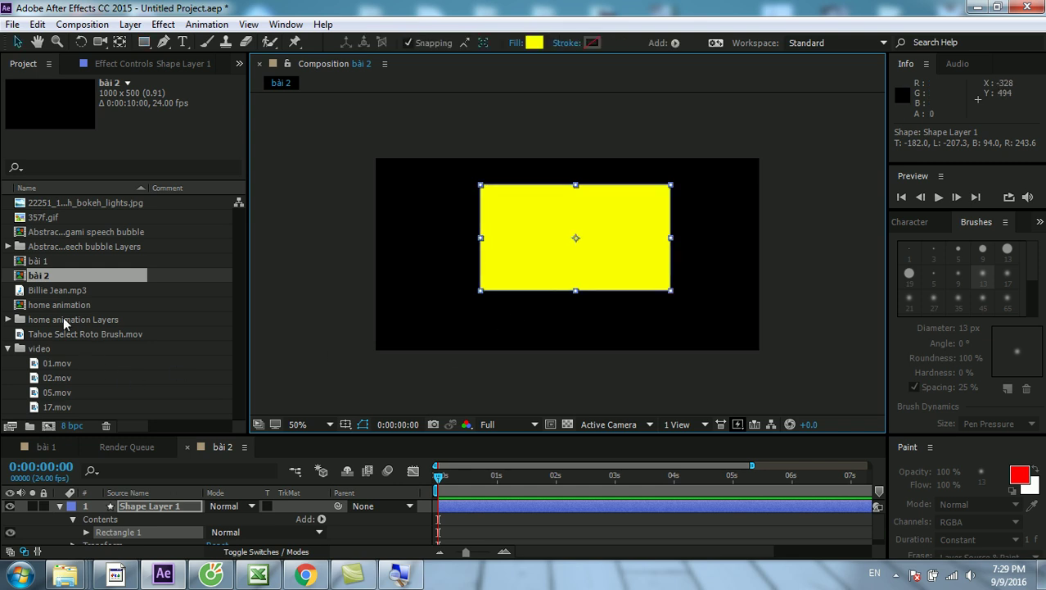
Draw a yellow ellipse in the centre of the bài 1 composition.
double_click(38, 262)
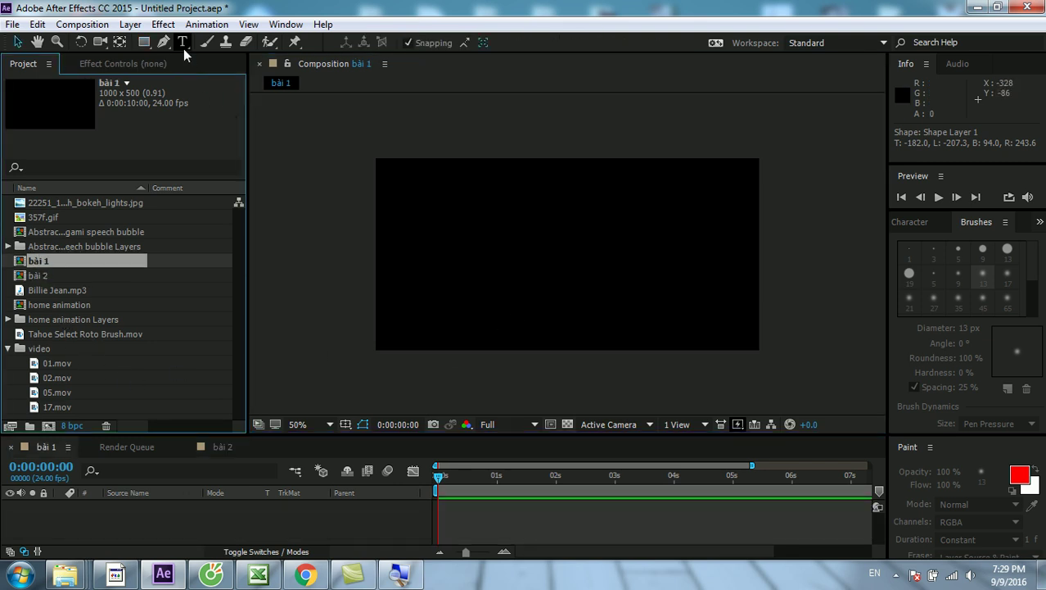
drag(144, 42, 198, 75)
drag(489, 192, 653, 291)
click(17, 41)
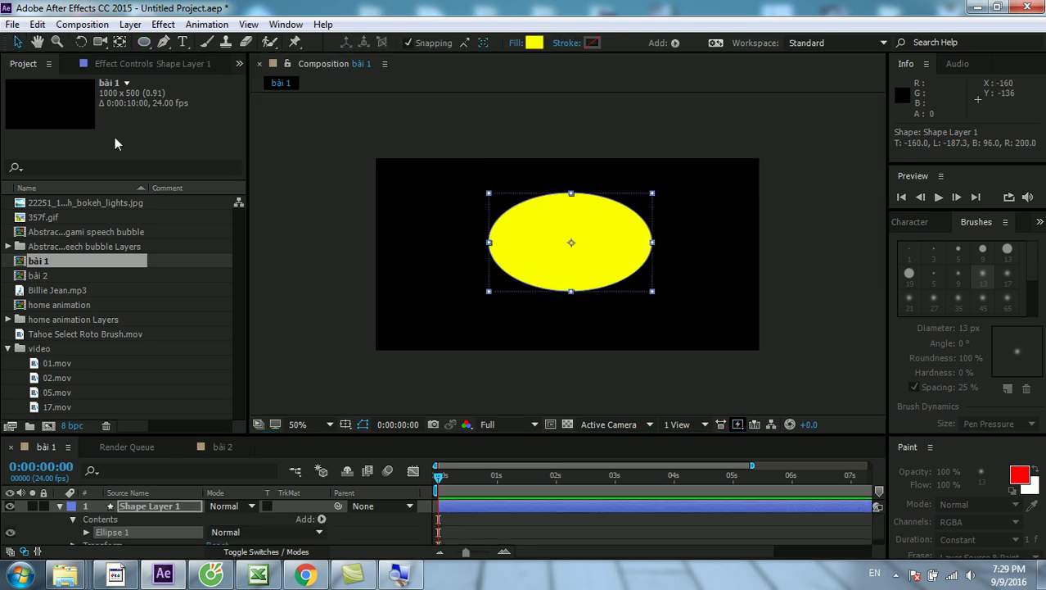
Switch between the bài 1 and bài 2 compositions to compare their shapes.
click(41, 277)
click(54, 262)
double_click(59, 262)
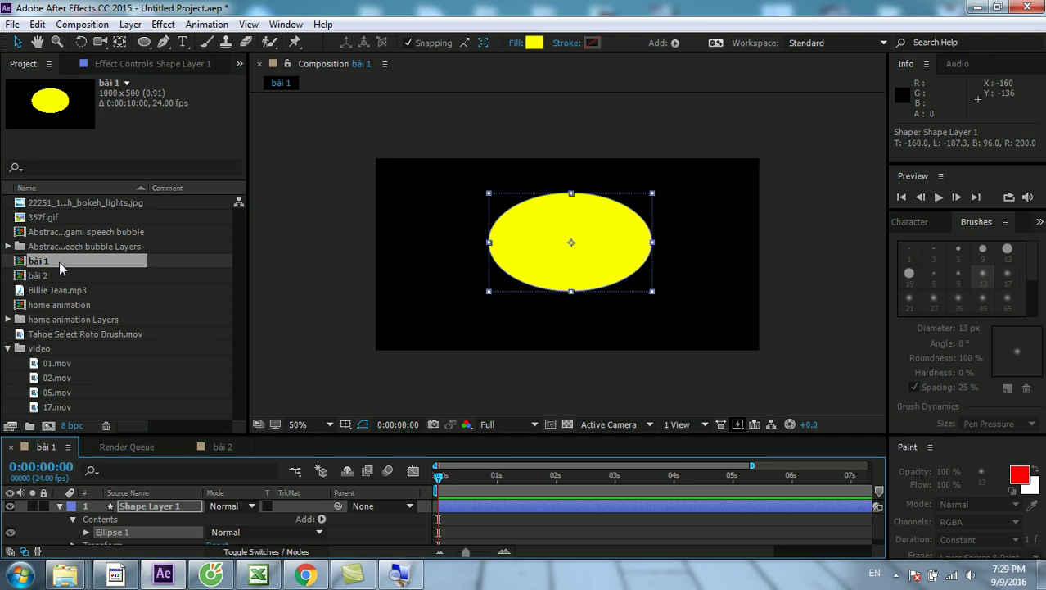
click(41, 277)
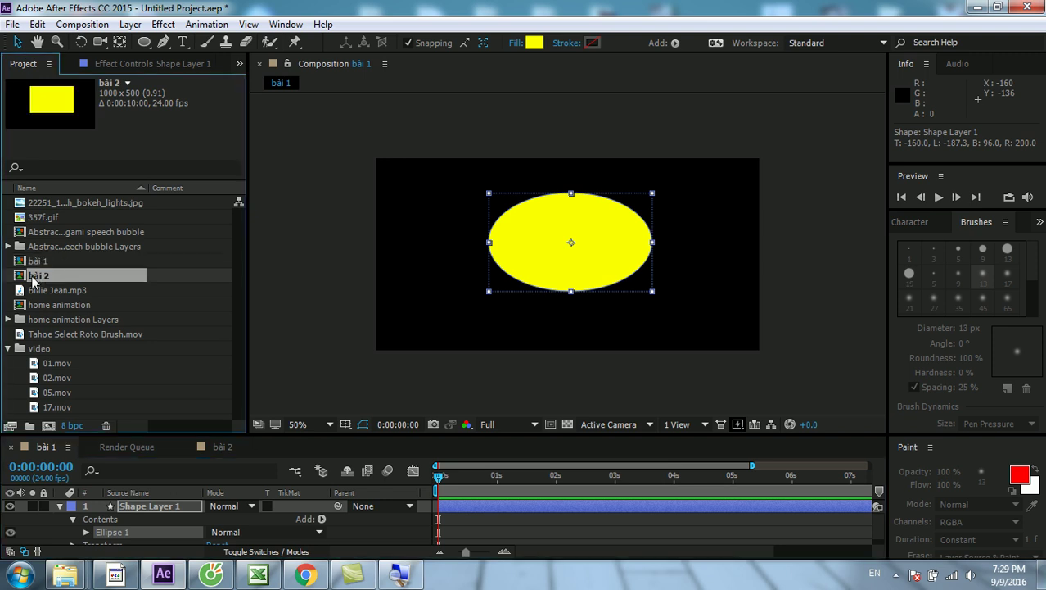
double_click(32, 278)
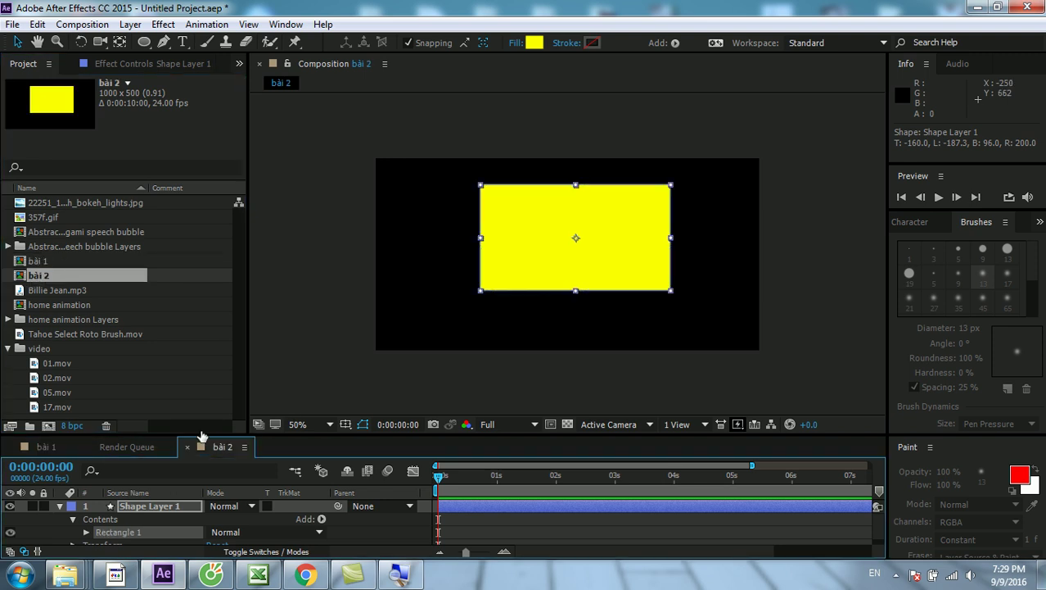
click(45, 447)
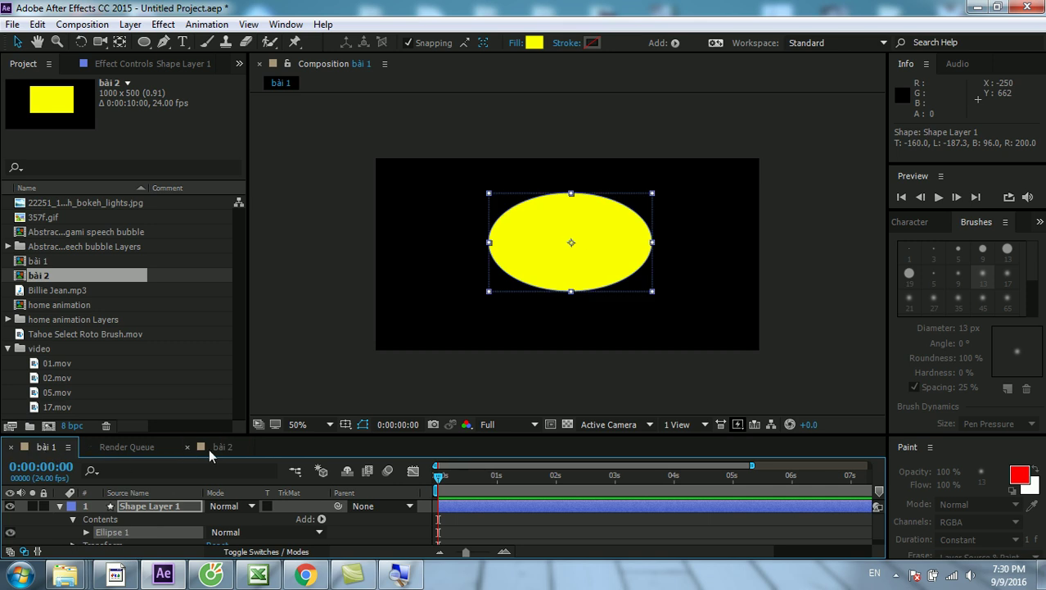
click(209, 449)
Create a new 1000 x 500, 10-second composition named bai 3.
click(47, 425)
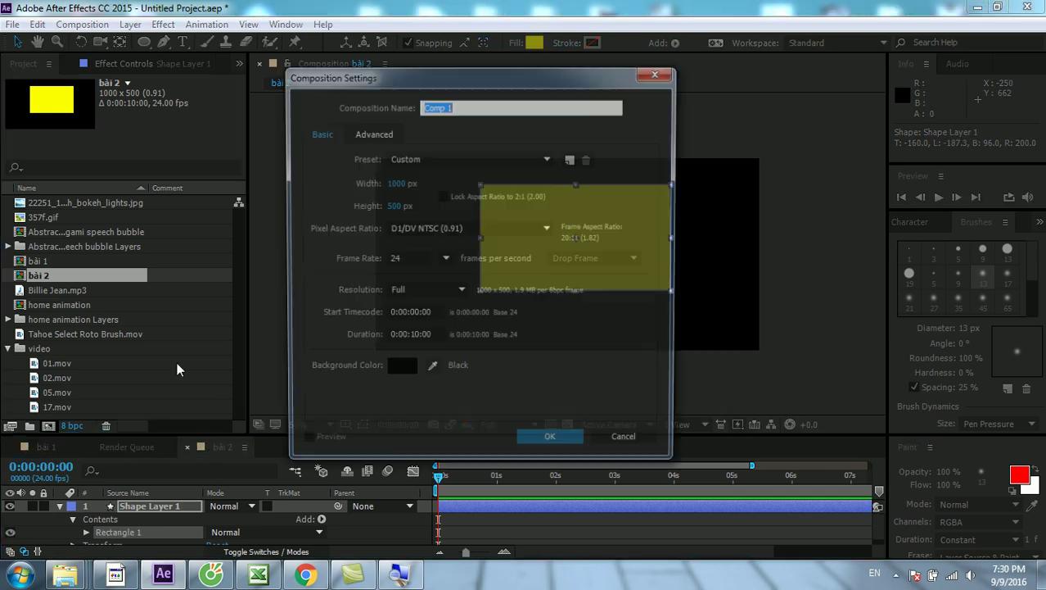
text(bai 3)
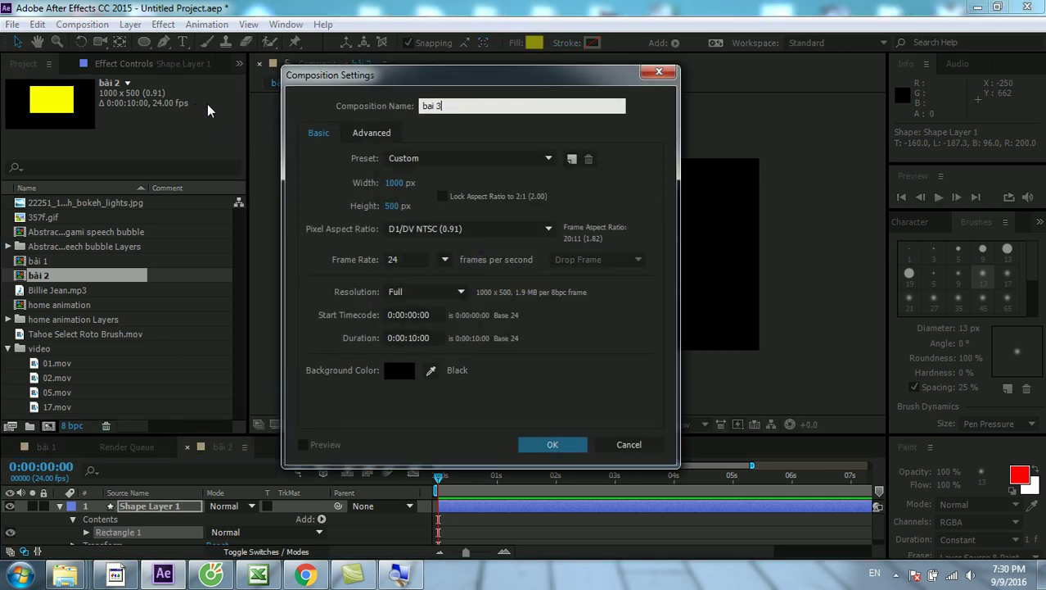
click(550, 445)
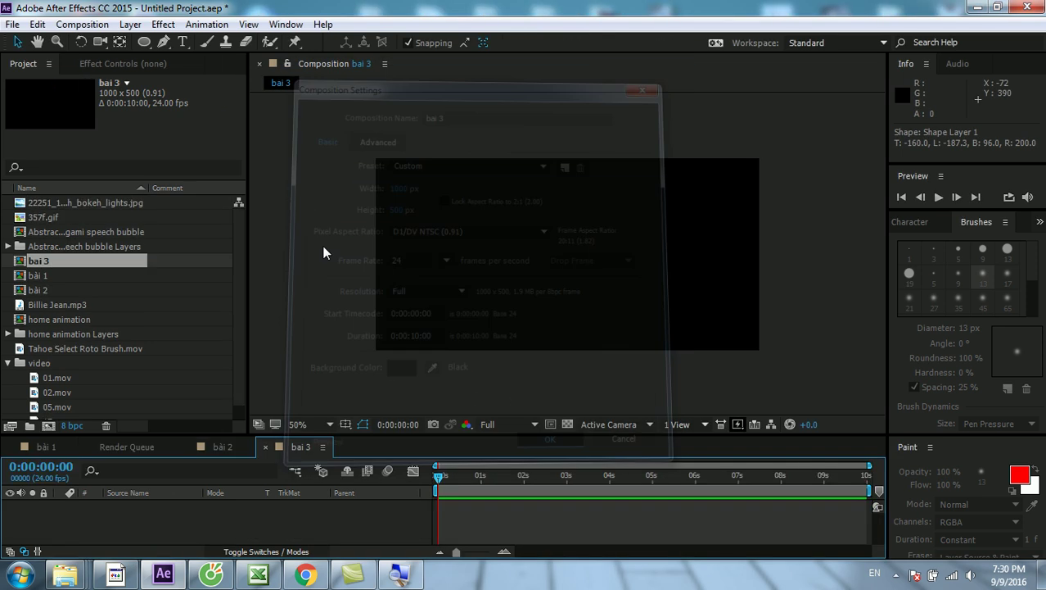
Draw a yellow star in bai 3, then switch to bai 2 and bài 1.
click(142, 40)
drag(143, 41, 197, 109)
drag(568, 254, 599, 286)
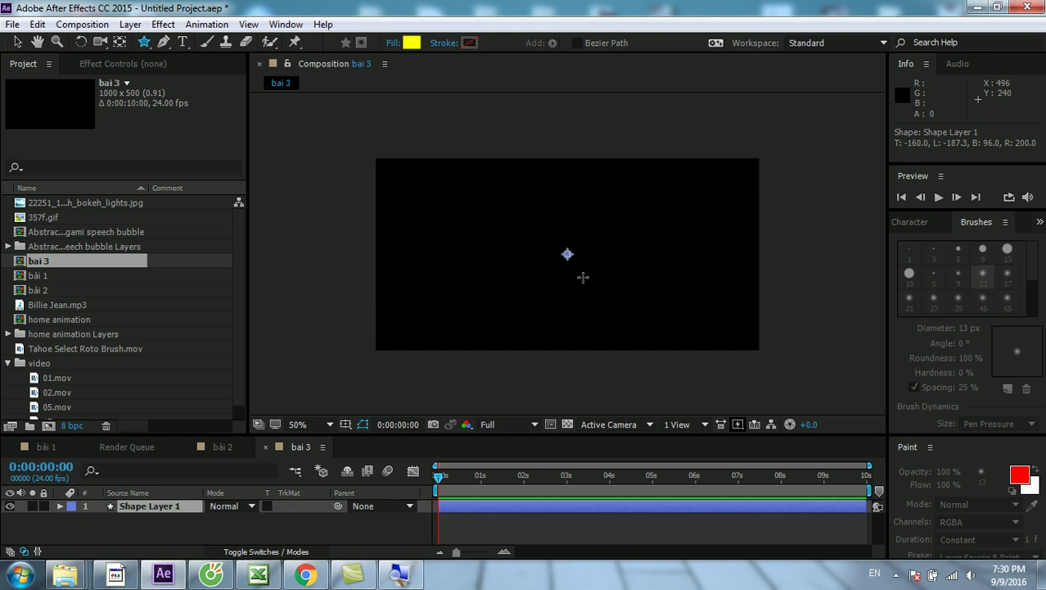
key(v)
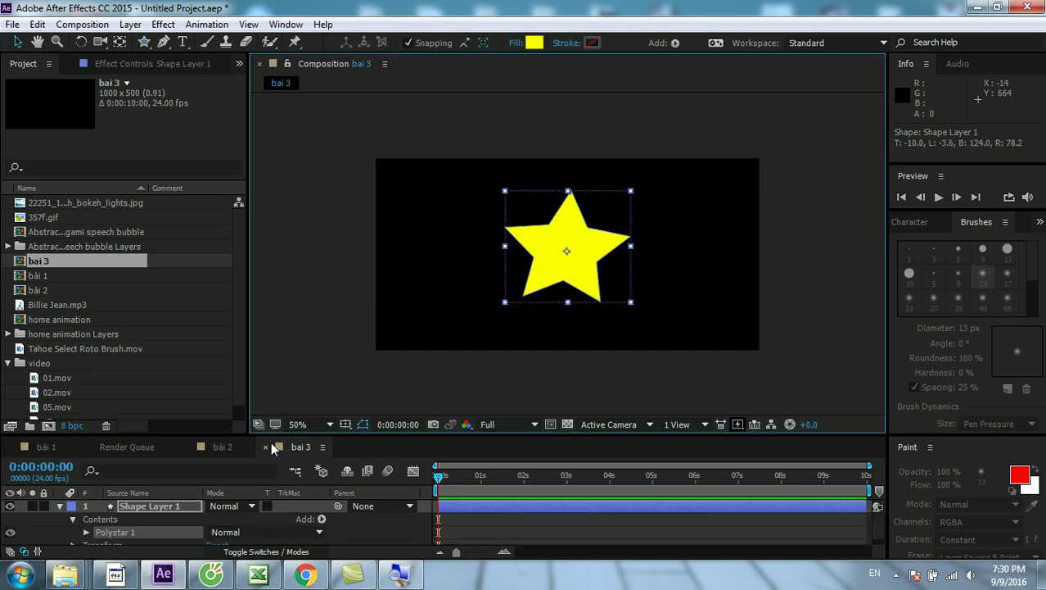
click(221, 446)
click(46, 447)
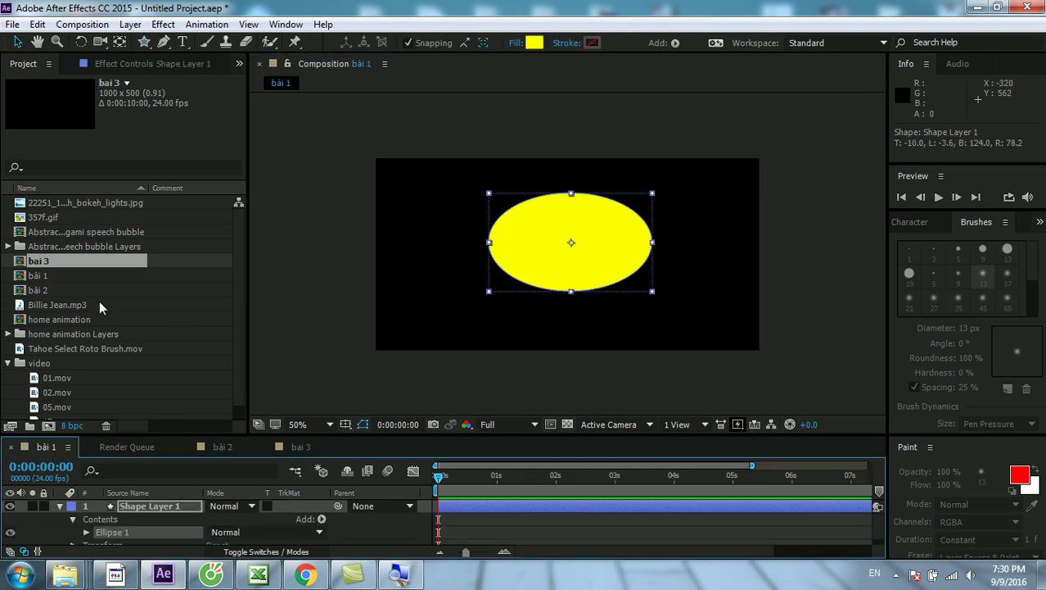
Open the bài 2 and bài 1 compositions from the project list and enlarge the timeline.
click(35, 276)
click(41, 262)
click(37, 275)
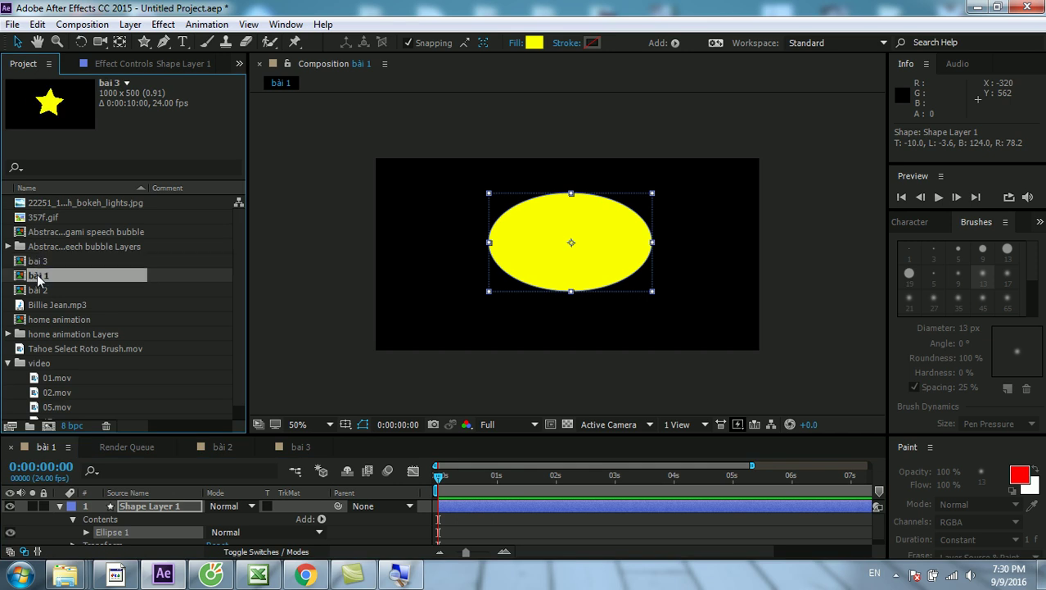
click(38, 290)
double_click(38, 290)
click(41, 275)
double_click(41, 275)
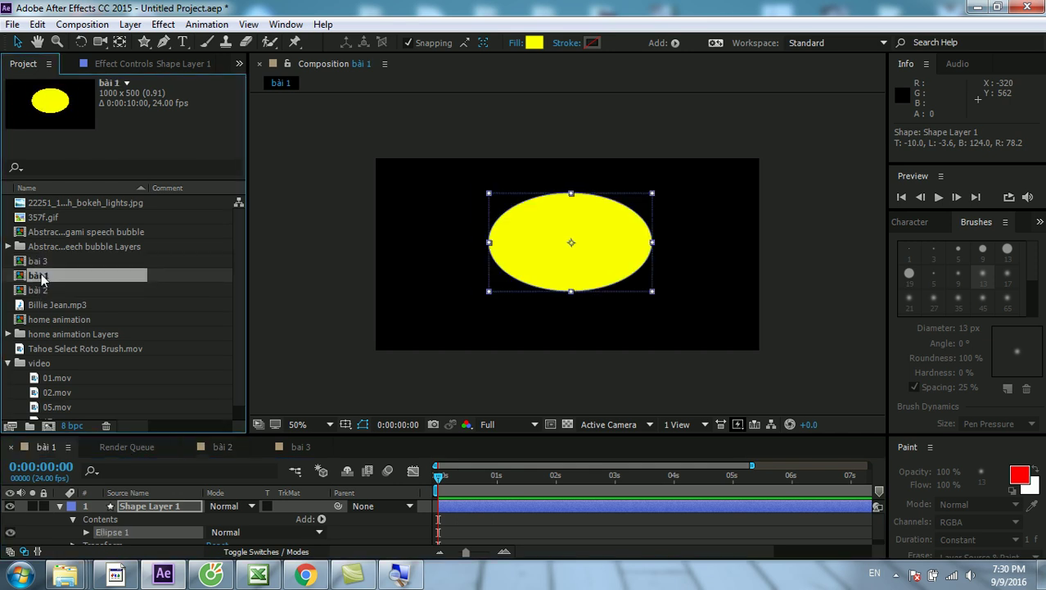
click(893, 579)
click(737, 459)
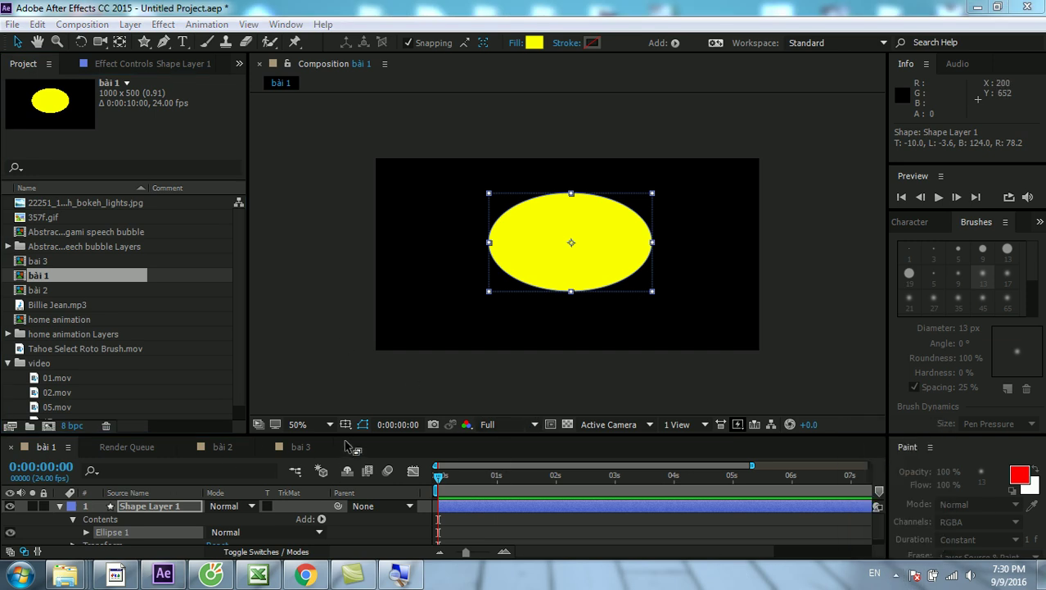
drag(348, 437, 348, 379)
Delete the bài 2 and bài 3 compositions from the project.
click(82, 292)
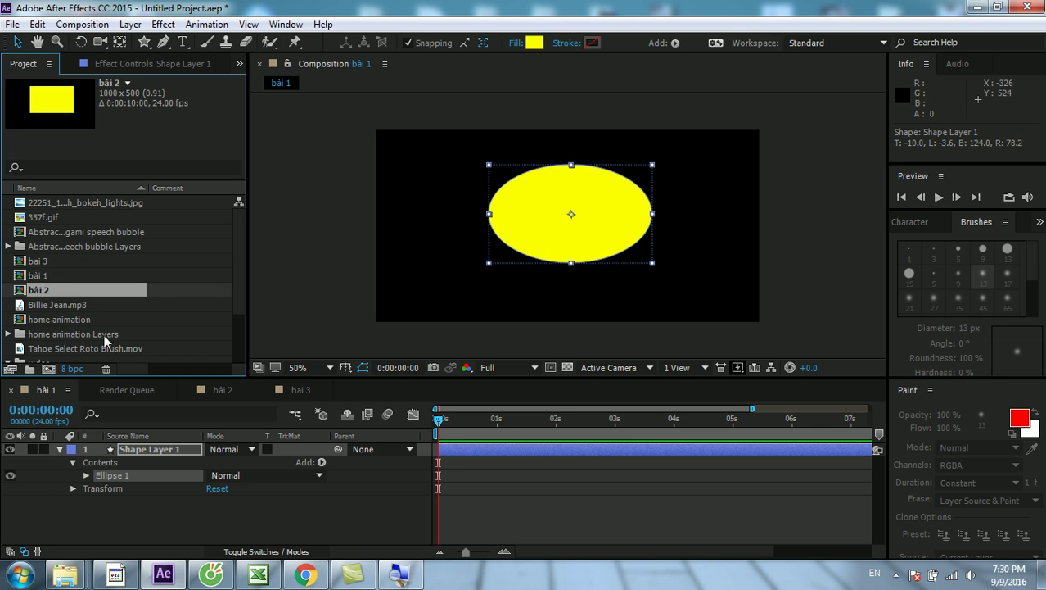
ctrl+click(52, 263)
click(107, 369)
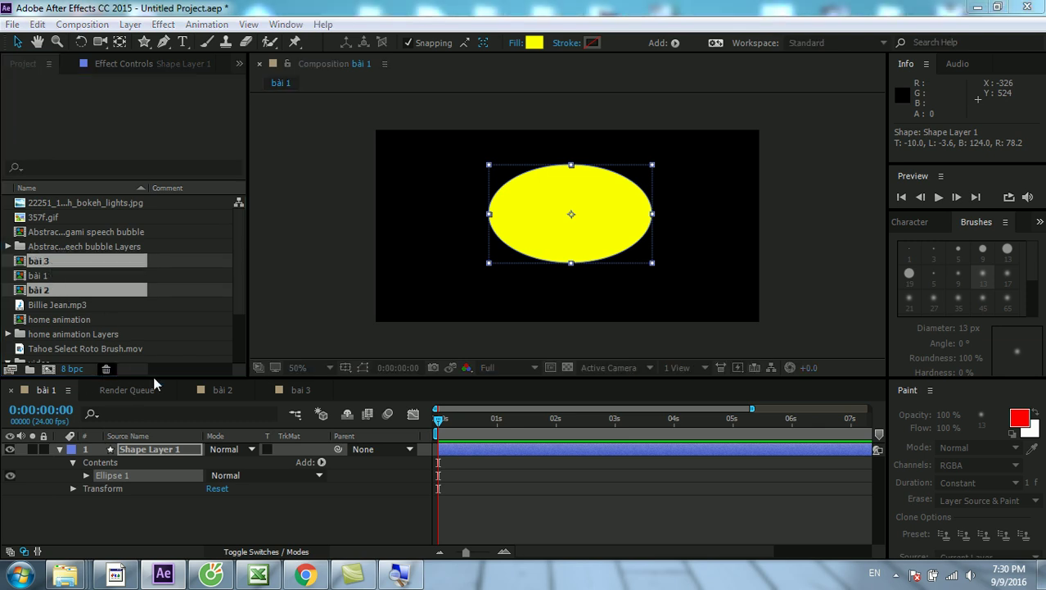
click(622, 309)
Reopen bài 1, enlarge the timeline and collapse Shape Layer 1's properties.
click(62, 264)
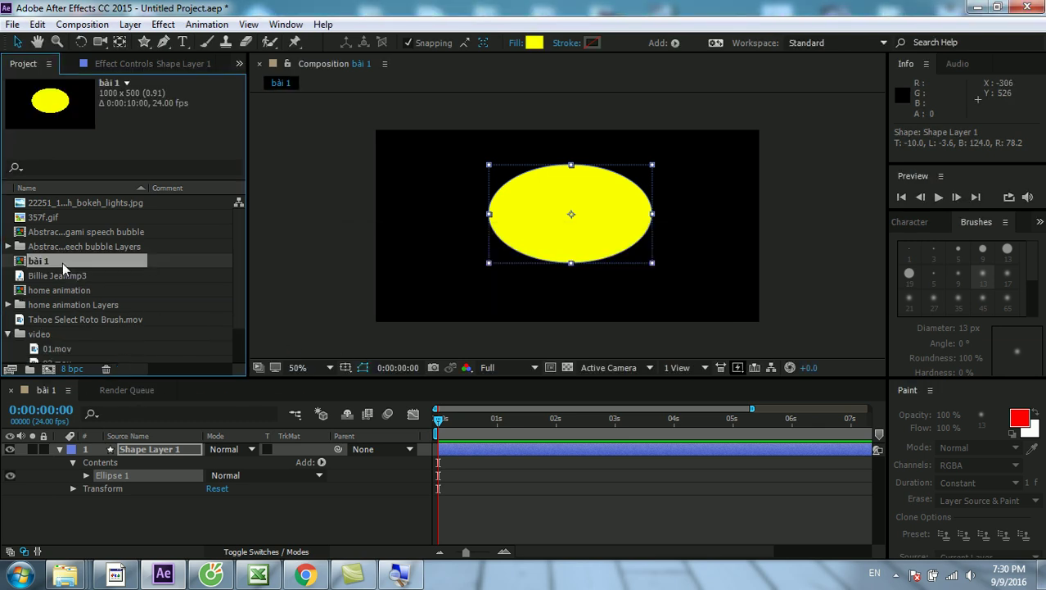
double_click(38, 262)
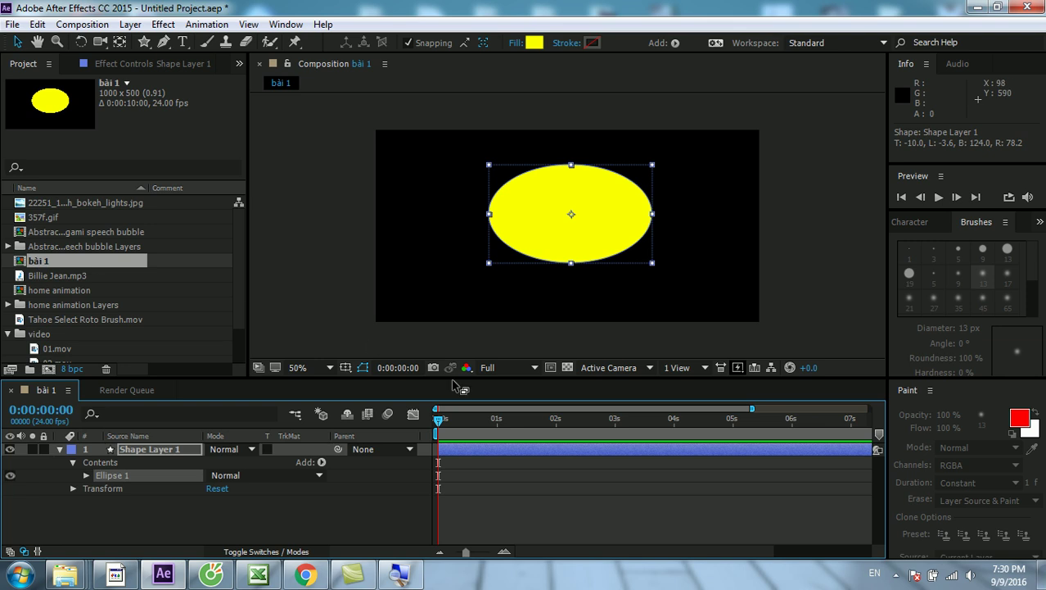
drag(458, 376, 458, 305)
click(305, 434)
click(154, 377)
click(60, 378)
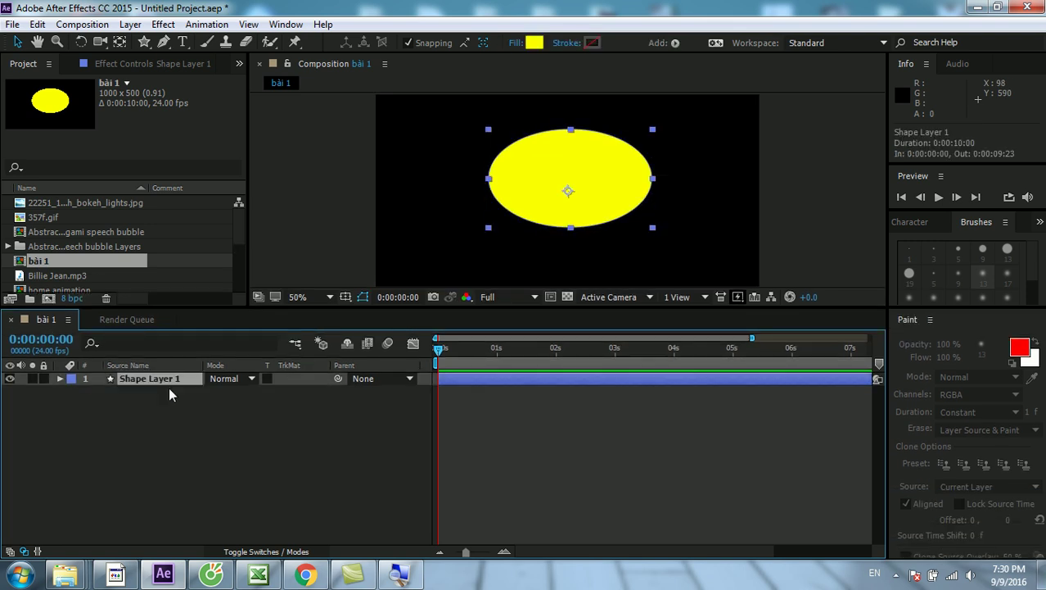
Delete the yellow ellipse Shape Layer 1 and enlarge the viewer and project list.
key(Delete)
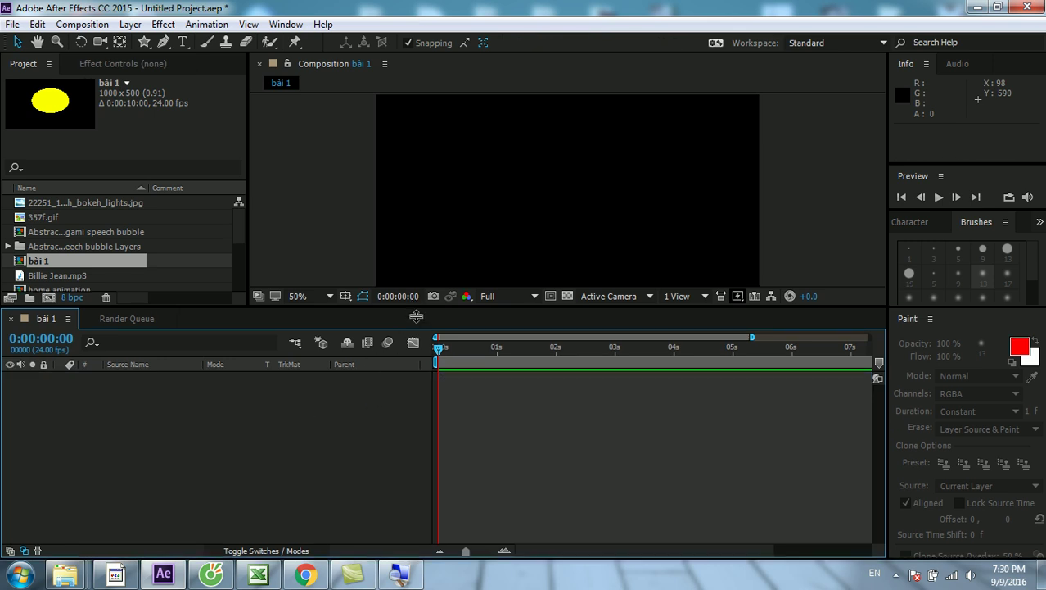
drag(414, 306, 418, 367)
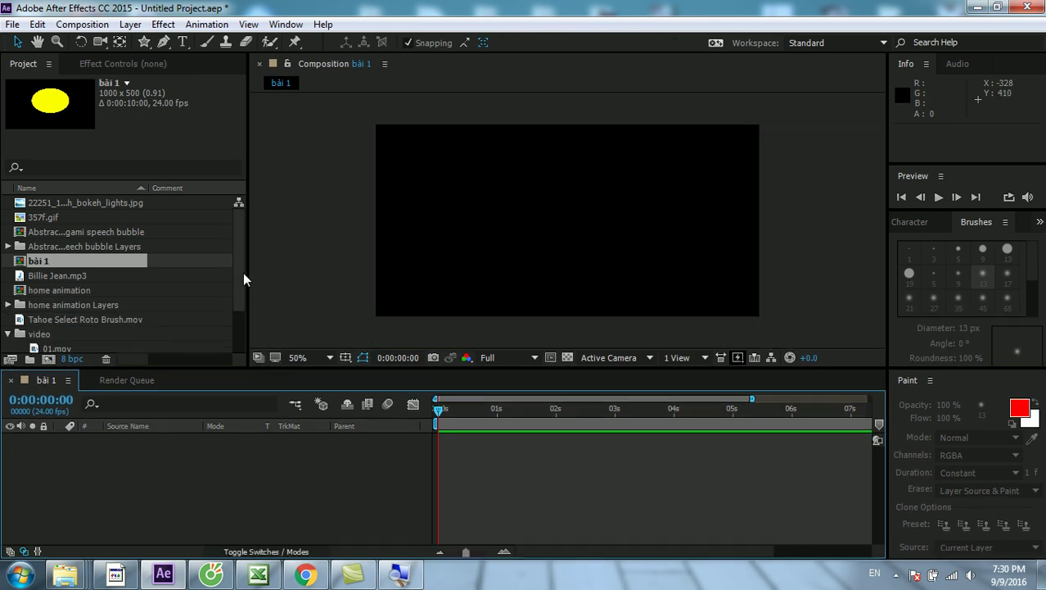
drag(243, 279, 246, 331)
Add 01, 17, 05 and 02.mov to bài 1 as layers.
click(73, 290)
ctrl+click(56, 332)
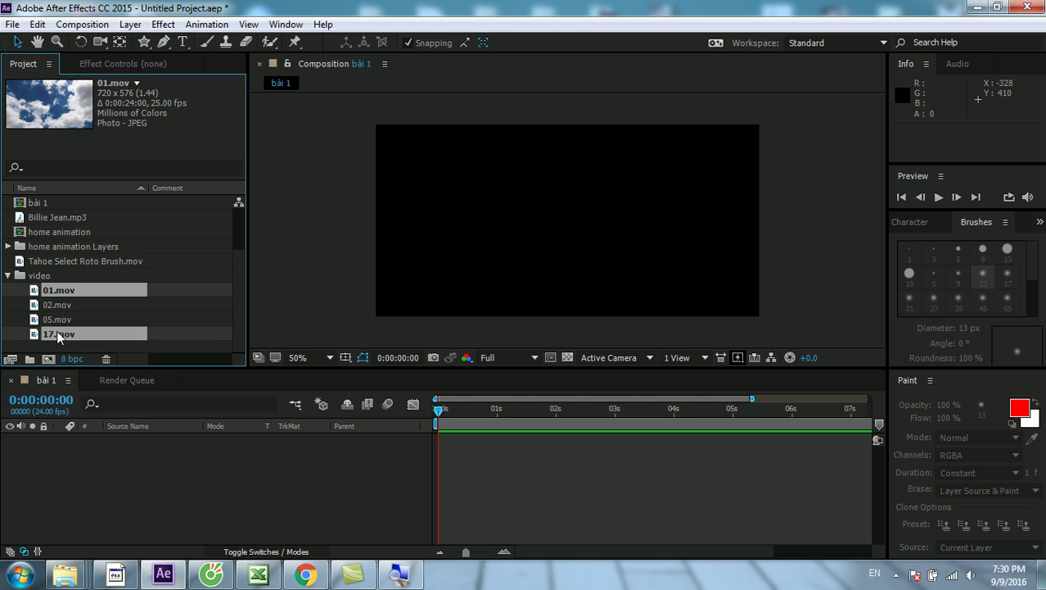
ctrl+click(50, 317)
ctrl+click(51, 304)
drag(51, 308, 565, 222)
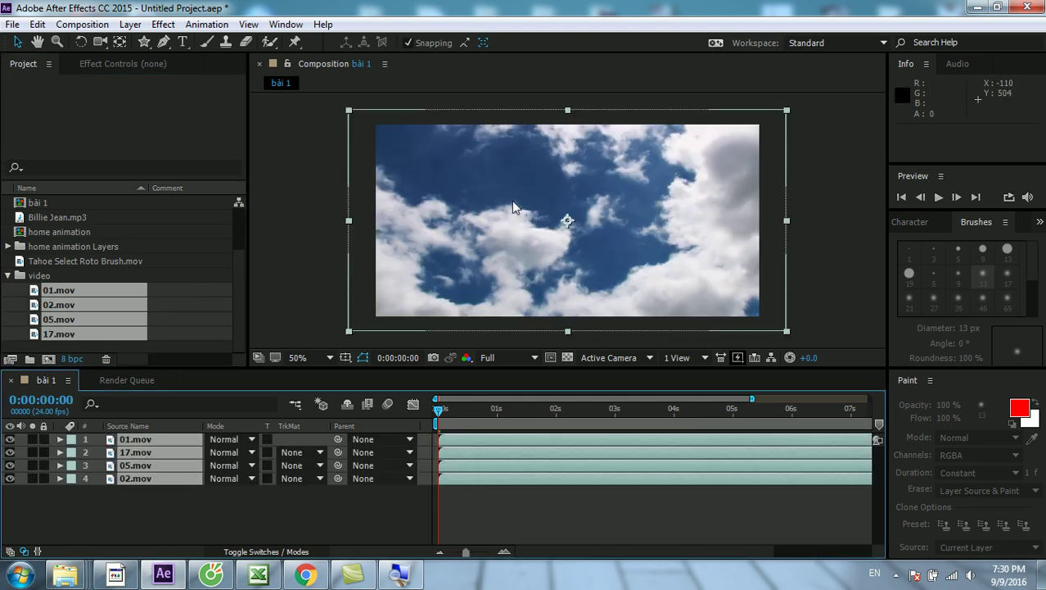
Scale the clouds clip to 54%, roughly place 01, 05, 02 and 17.mov, and reorder the layers.
drag(786, 110, 648, 181)
click(728, 210)
mouse_move(508, 231)
mouse_down()
mouse_move(391, 170)
mouse_move(606, 163)
mouse_up()
drag(601, 219, 505, 274)
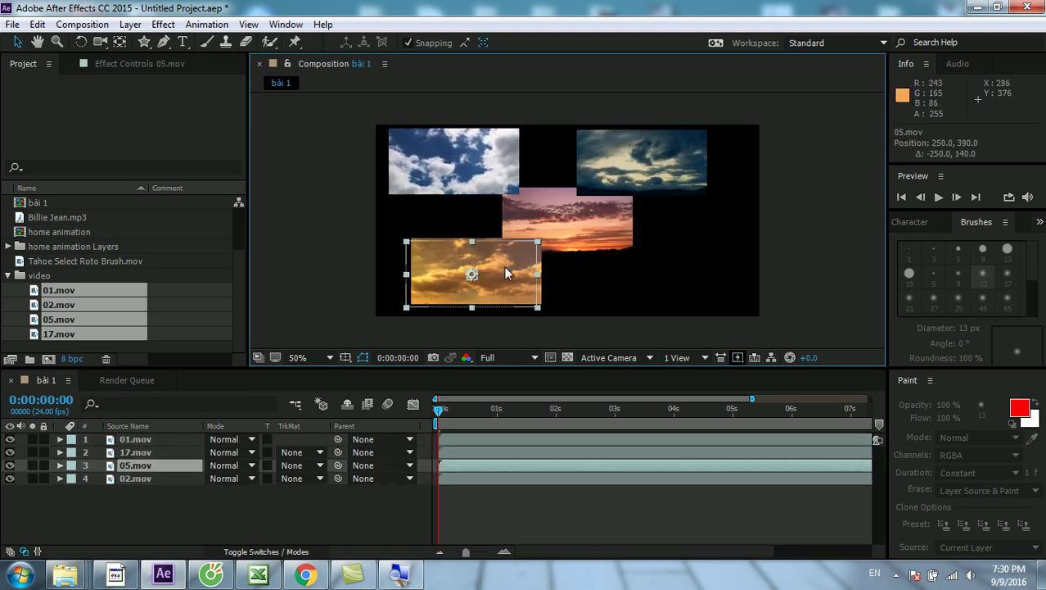
drag(565, 219, 649, 271)
click(148, 466)
drag(472, 274, 486, 195)
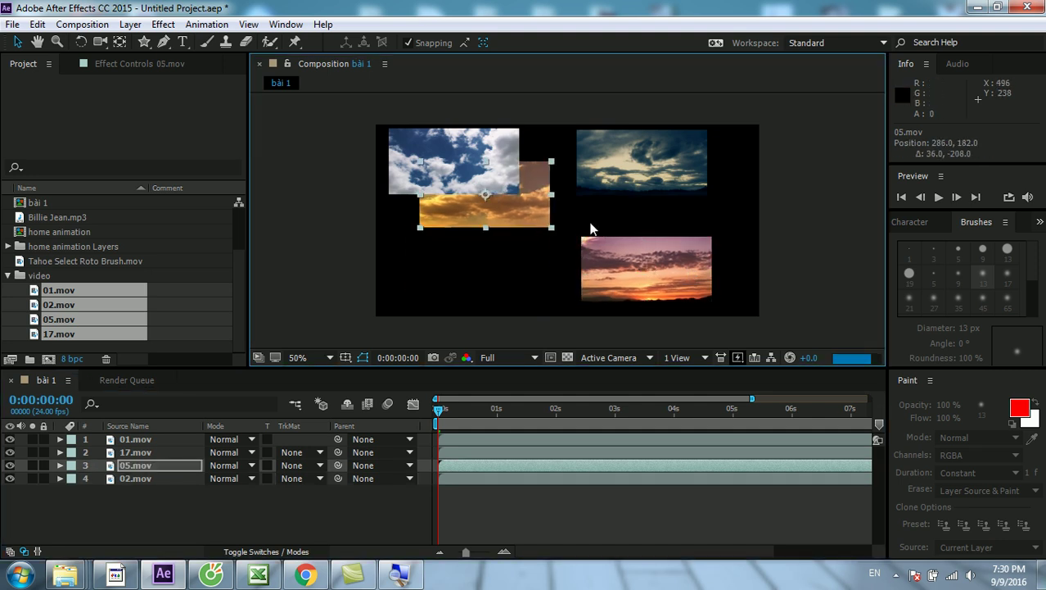
drag(639, 246, 568, 204)
mouse_move(696, 158)
mouse_down()
mouse_move(642, 262)
mouse_move(657, 275)
mouse_up()
mouse_move(184, 450)
mouse_down()
mouse_move(153, 480)
mouse_move(148, 435)
mouse_move(154, 478)
mouse_up()
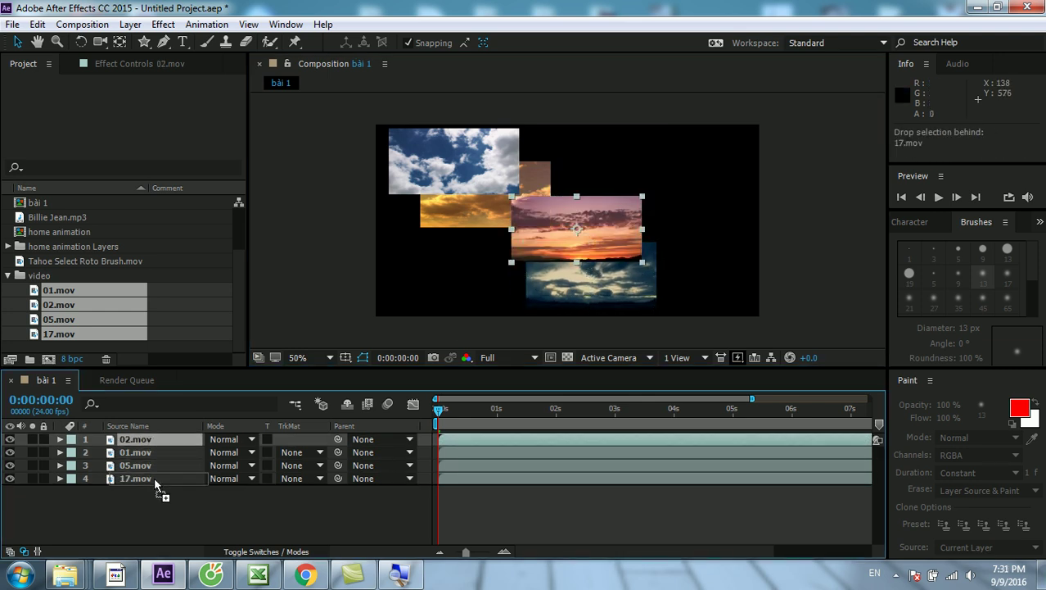
click(461, 231)
mouse_move(430, 164)
mouse_down()
mouse_move(640, 131)
mouse_move(430, 158)
mouse_up()
Size clouds 01.mov to 40% in the top left and fit 05.mov beside it top right.
drag(508, 192, 535, 208)
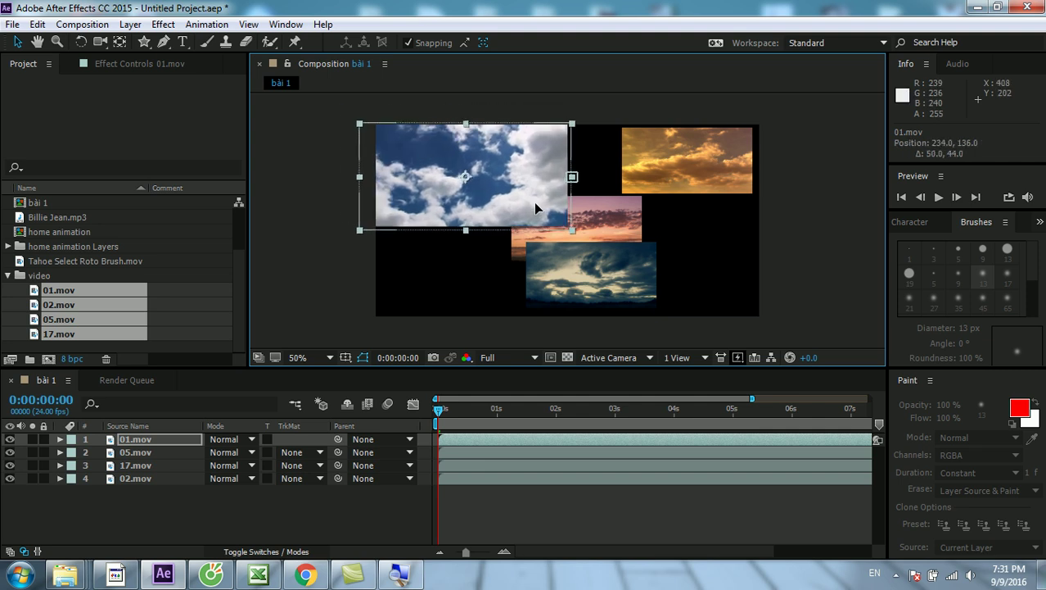
drag(585, 234, 569, 232)
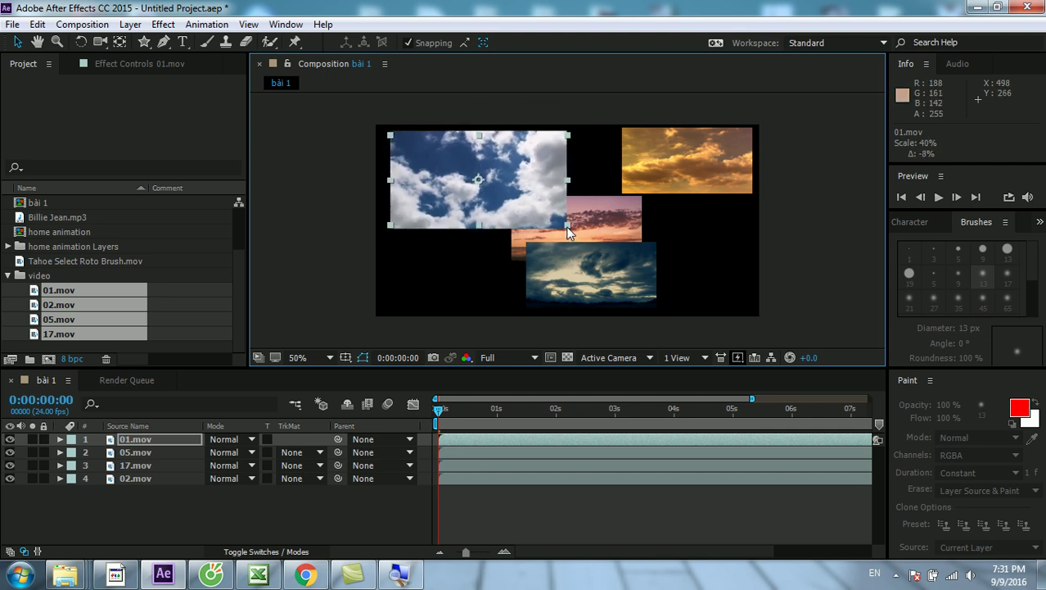
drag(530, 201, 517, 193)
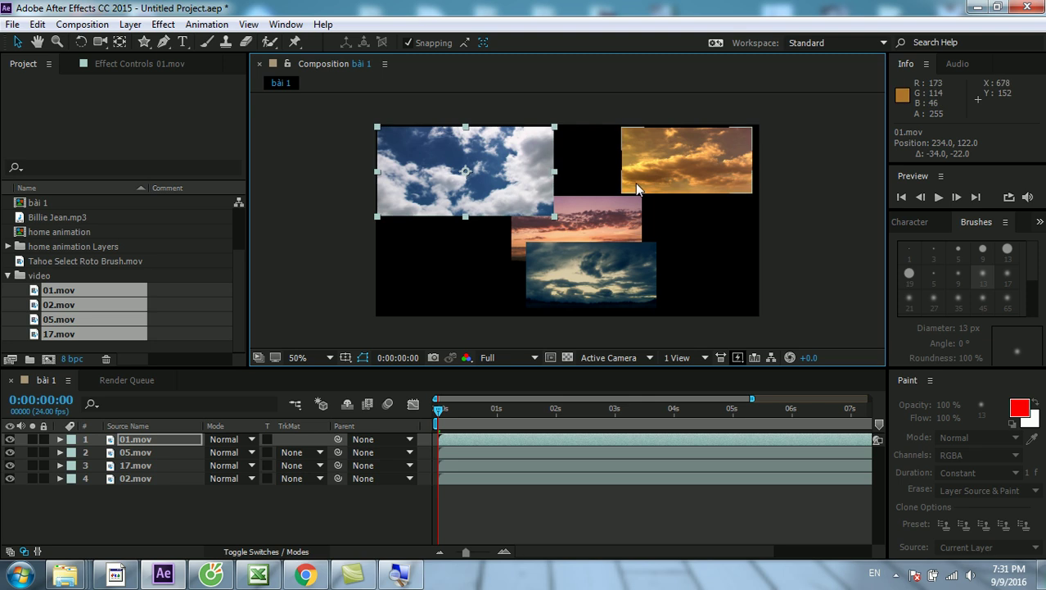
drag(637, 188, 573, 188)
drag(683, 193, 754, 229)
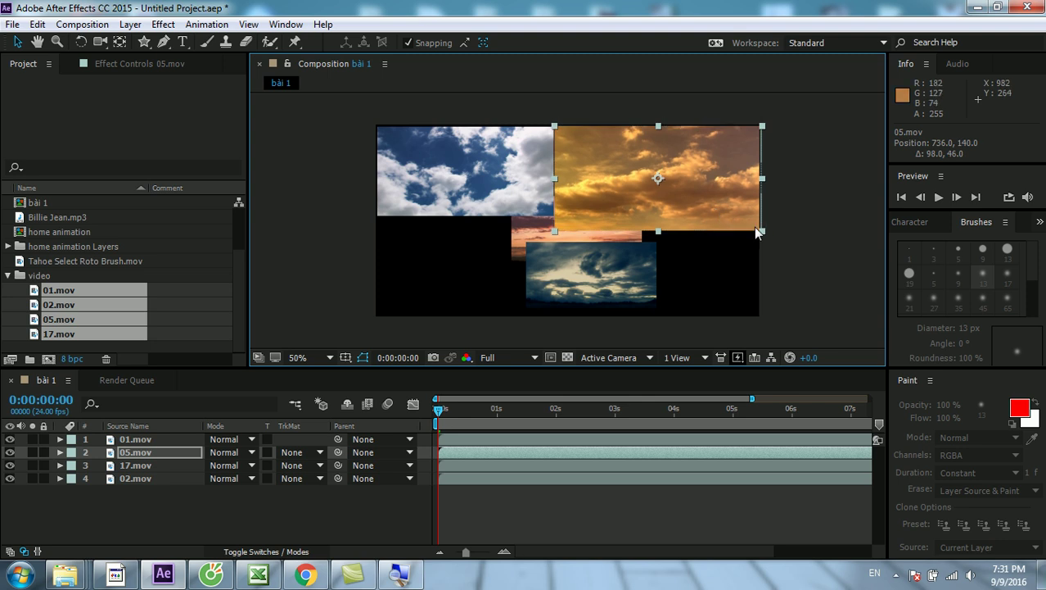
drag(758, 228, 698, 198)
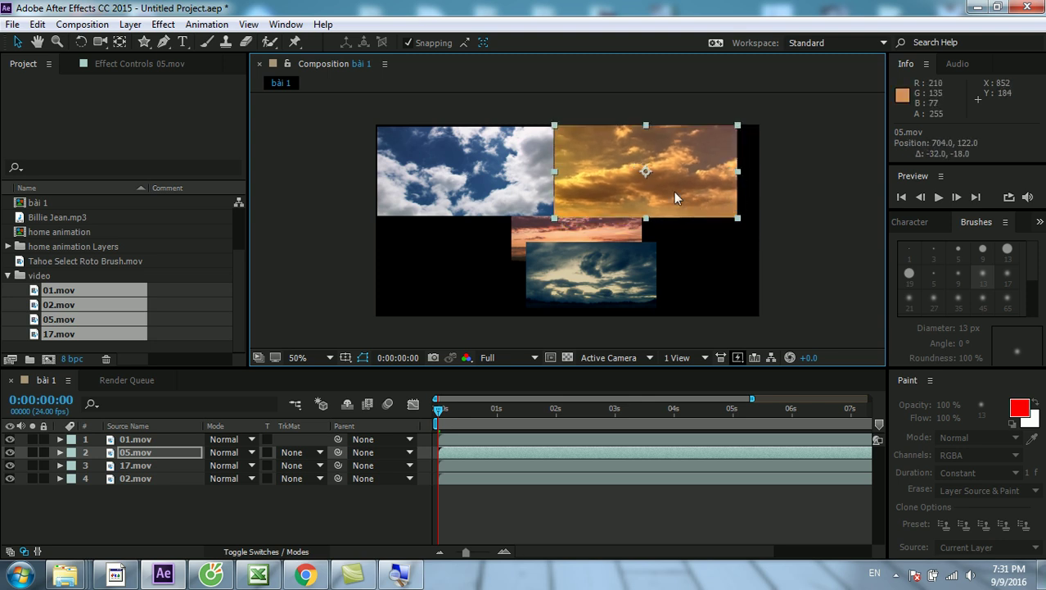
shift+click(553, 185)
key(Right)
key(Right)
key(Right)
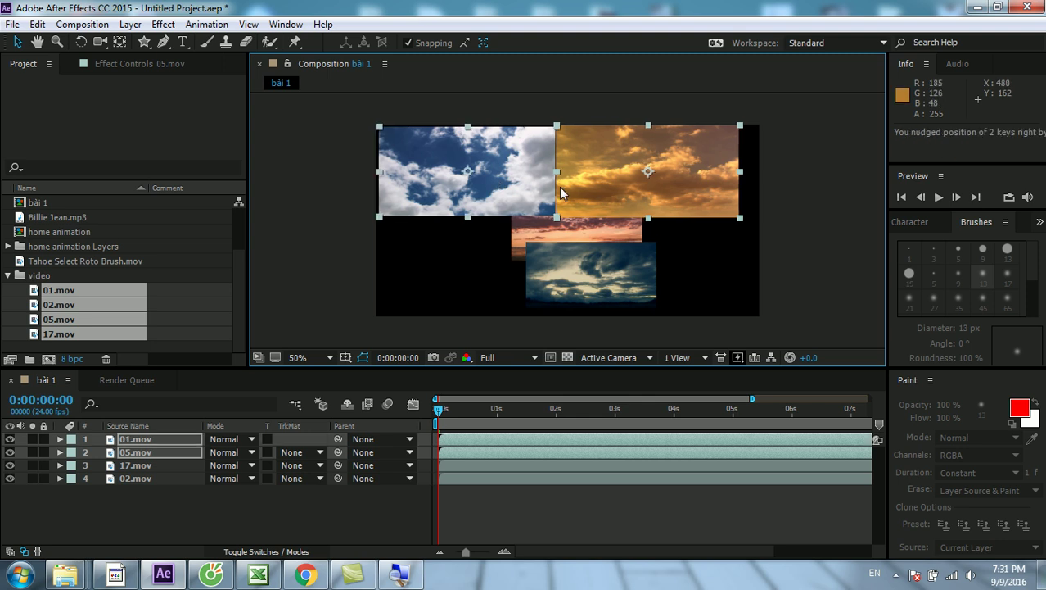
Move sunset 02.mov to the lower left and rescale 17.mov into the bottom-right quarter.
drag(609, 237, 606, 223)
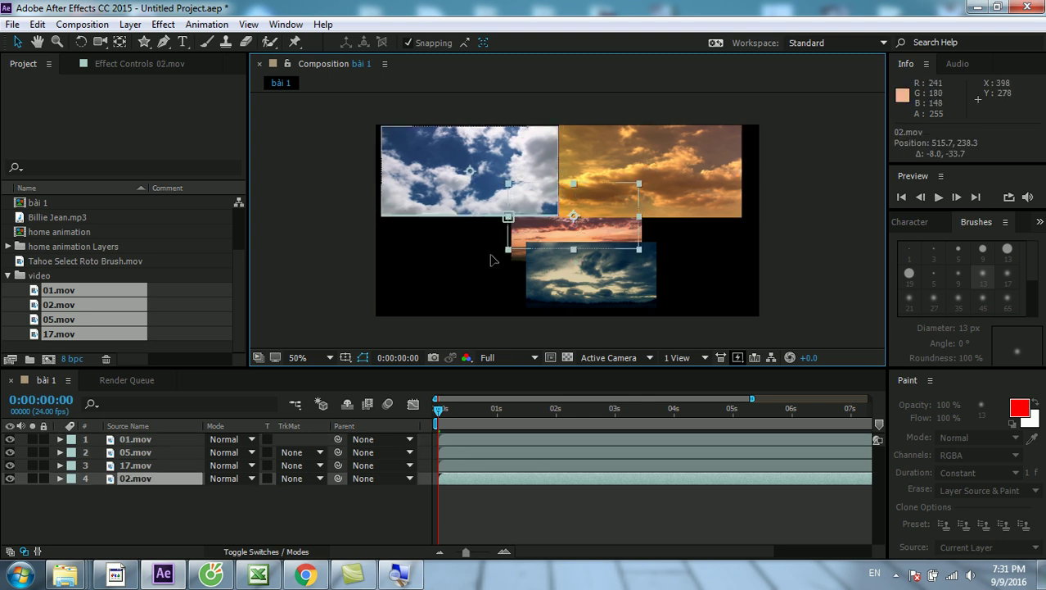
drag(491, 259, 447, 283)
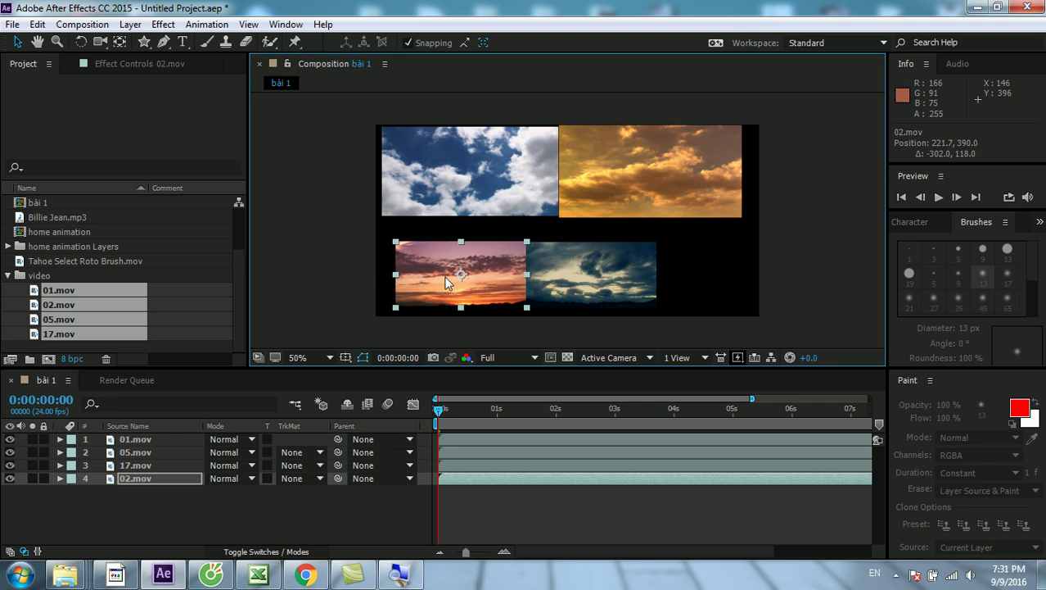
shift+click(589, 270)
drag(483, 282, 470, 255)
click(596, 295)
click(601, 264)
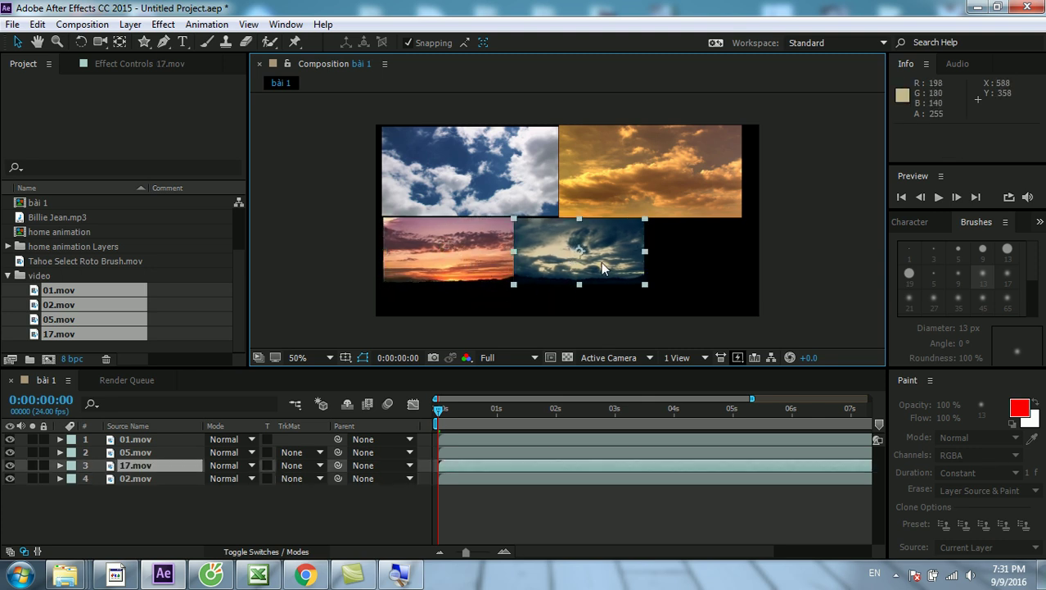
drag(603, 267, 710, 298)
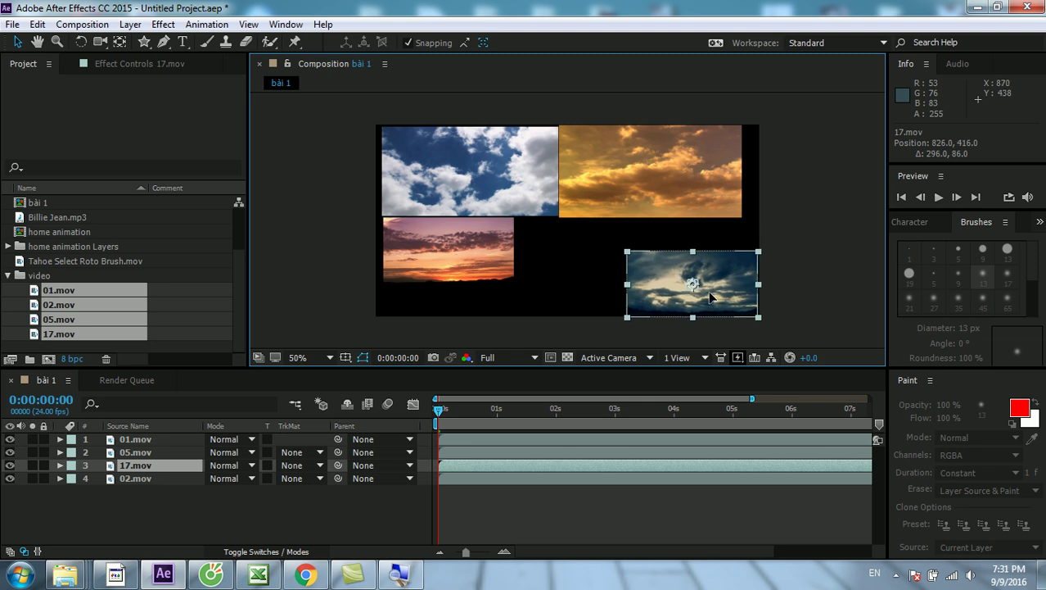
drag(627, 252, 618, 253)
drag(578, 231, 594, 238)
Enlarge 02.mov, 05.mov and 01.mov to fill their quarters, then collapse the video folder.
click(449, 251)
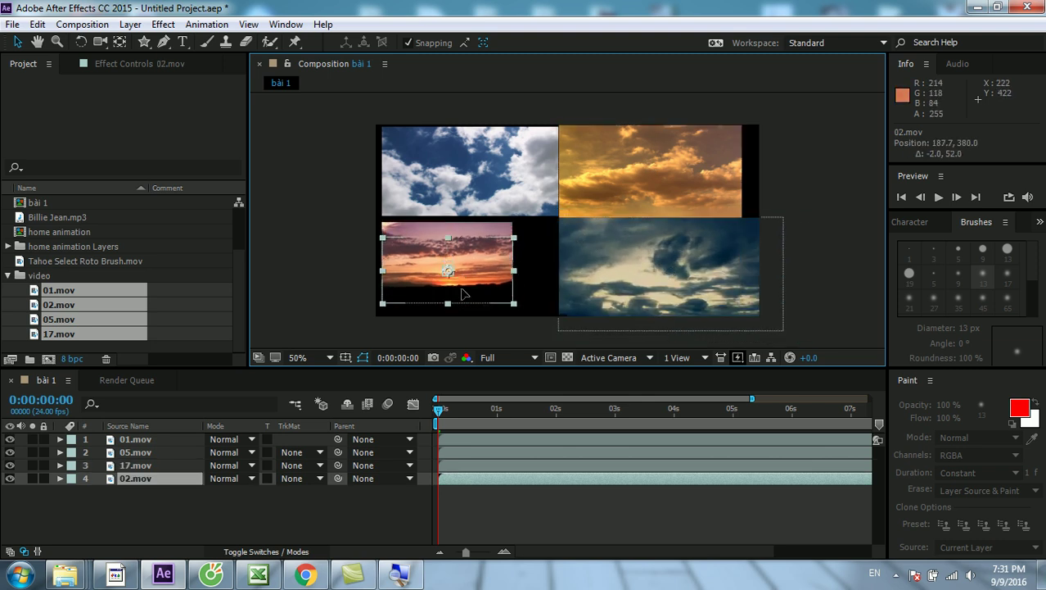
drag(465, 272, 467, 300)
mouse_move(517, 245)
mouse_down()
mouse_move(549, 228)
mouse_move(538, 239)
mouse_up()
click(811, 188)
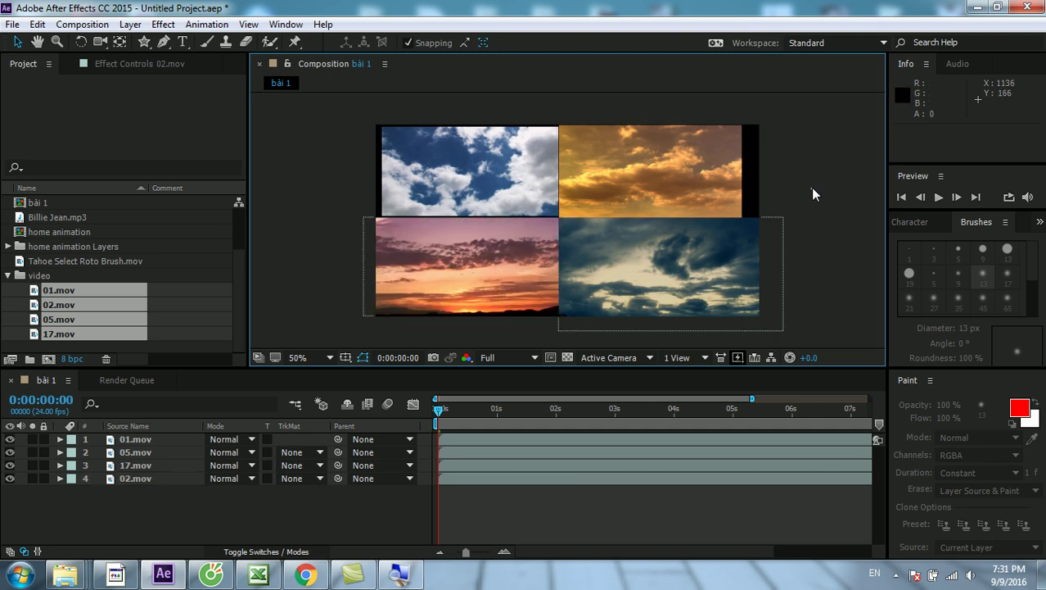
click(684, 191)
drag(743, 126, 759, 117)
drag(710, 147, 716, 165)
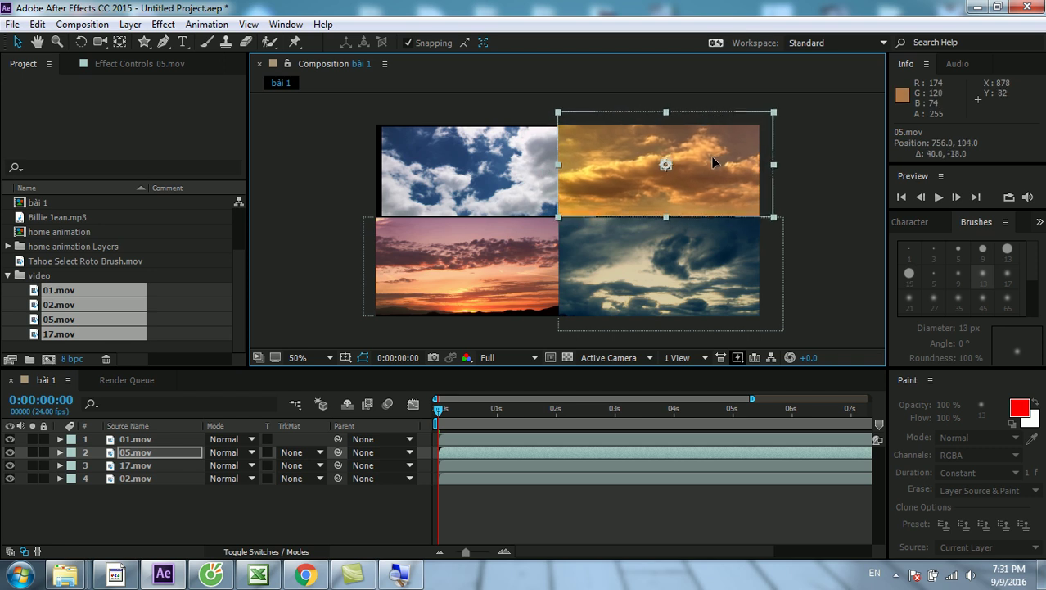
click(510, 170)
drag(379, 133, 372, 125)
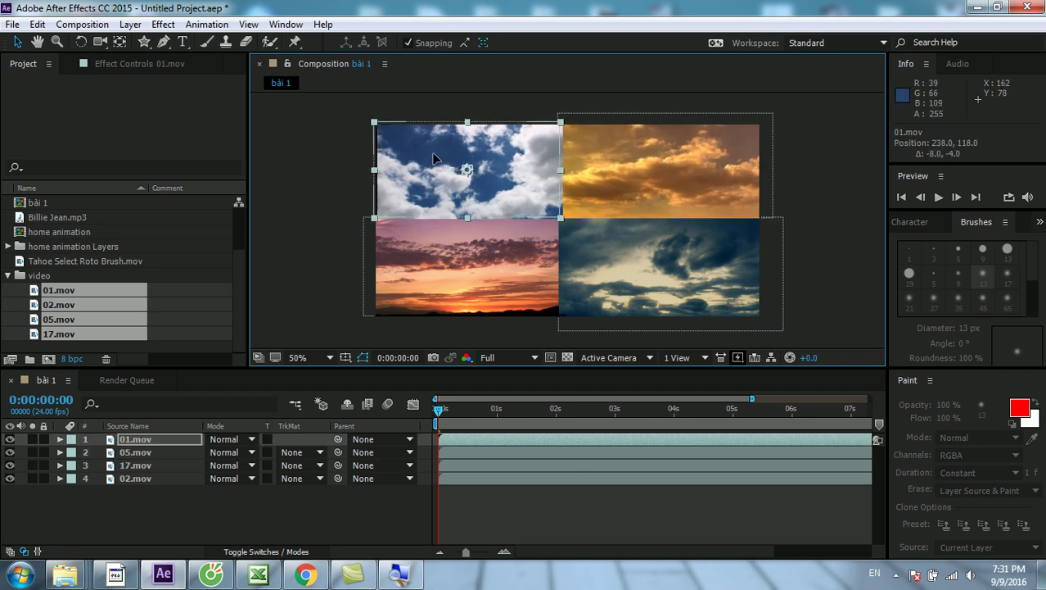
drag(443, 160, 436, 158)
click(472, 109)
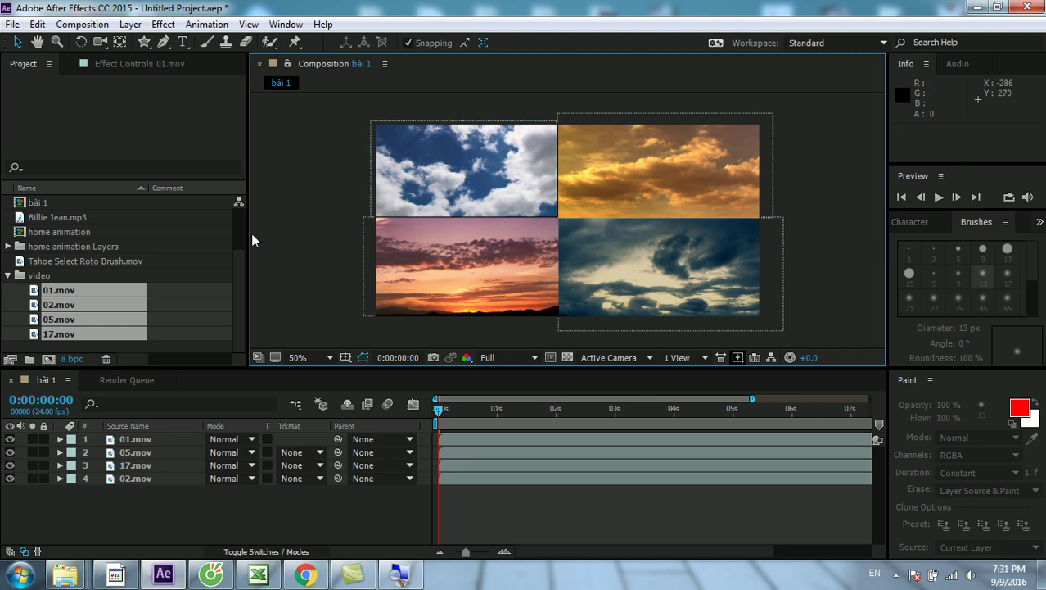
click(10, 276)
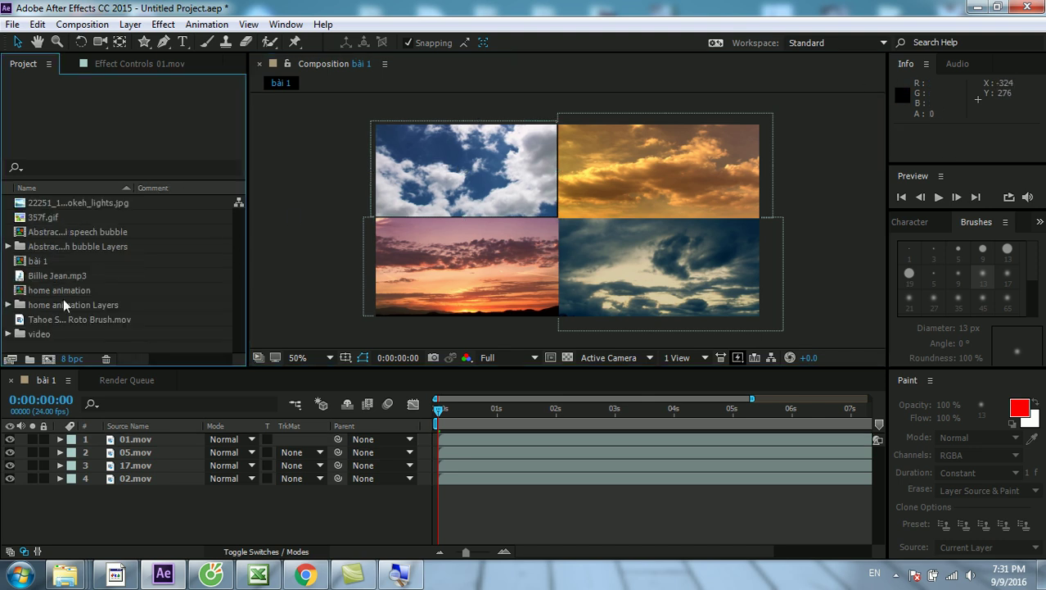
Drag the four weather PNGs 25432-NW7RGY-01 to 04 from Footage/png into the Project panel.
click(981, 10)
click(420, 205)
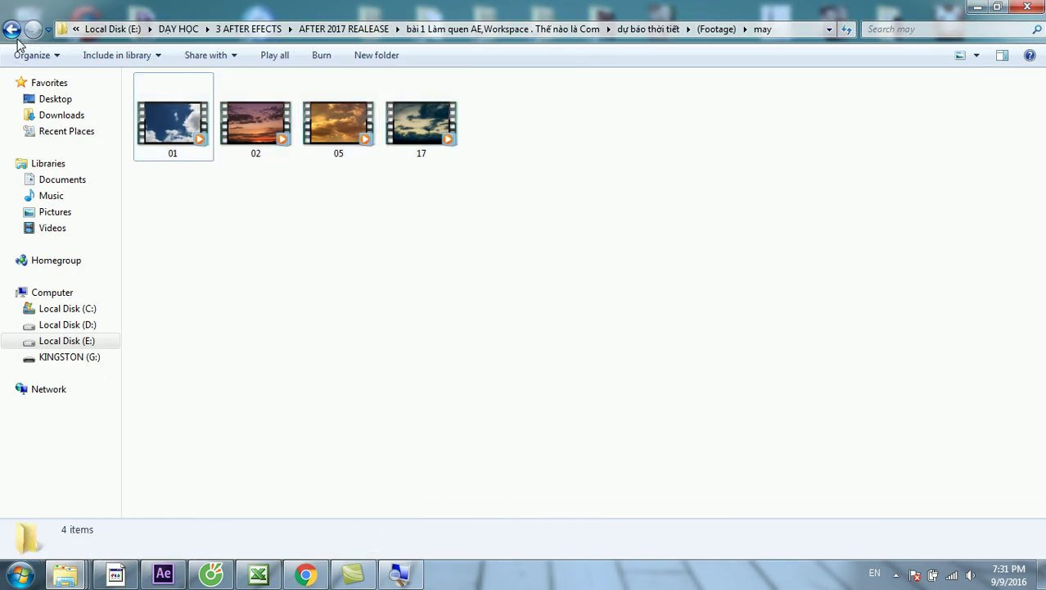
click(11, 28)
double_click(191, 120)
mouse_move(509, 210)
mouse_down()
mouse_move(159, 98)
mouse_move(289, 246)
mouse_move(91, 308)
mouse_up()
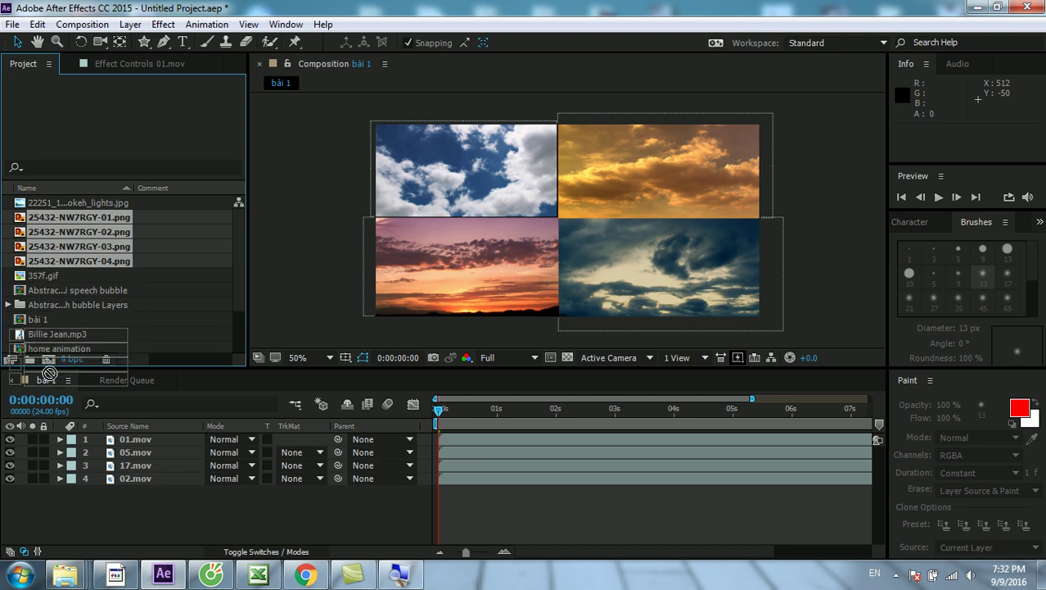
Create a project folder named png and move the weather PNGs into it.
click(29, 359)
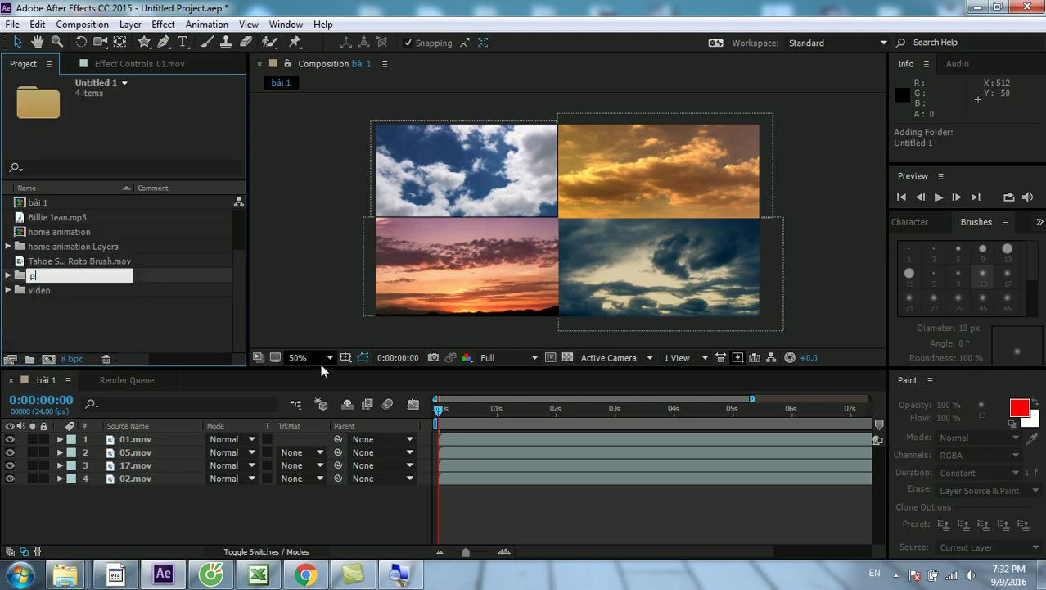
text(ng)
key(Return)
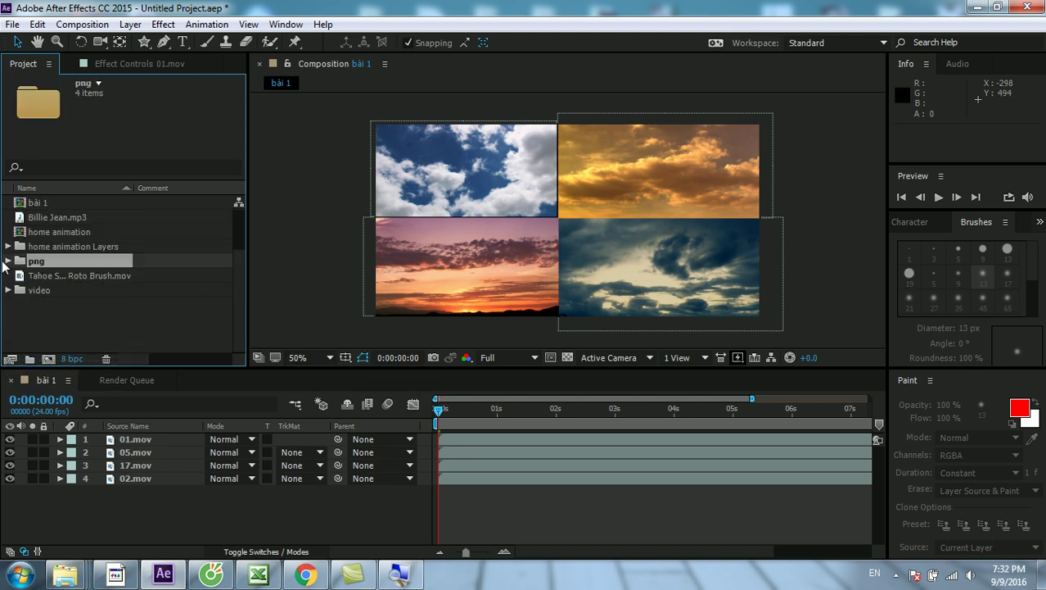
click(7, 261)
mouse_move(90, 276)
mouse_down()
mouse_move(473, 192)
mouse_move(143, 292)
mouse_up()
Add the four weather PNGs to bài 1 as layers above the sky clips.
shift+click(69, 319)
mouse_move(69, 319)
mouse_down()
mouse_move(149, 472)
mouse_move(550, 206)
mouse_up()
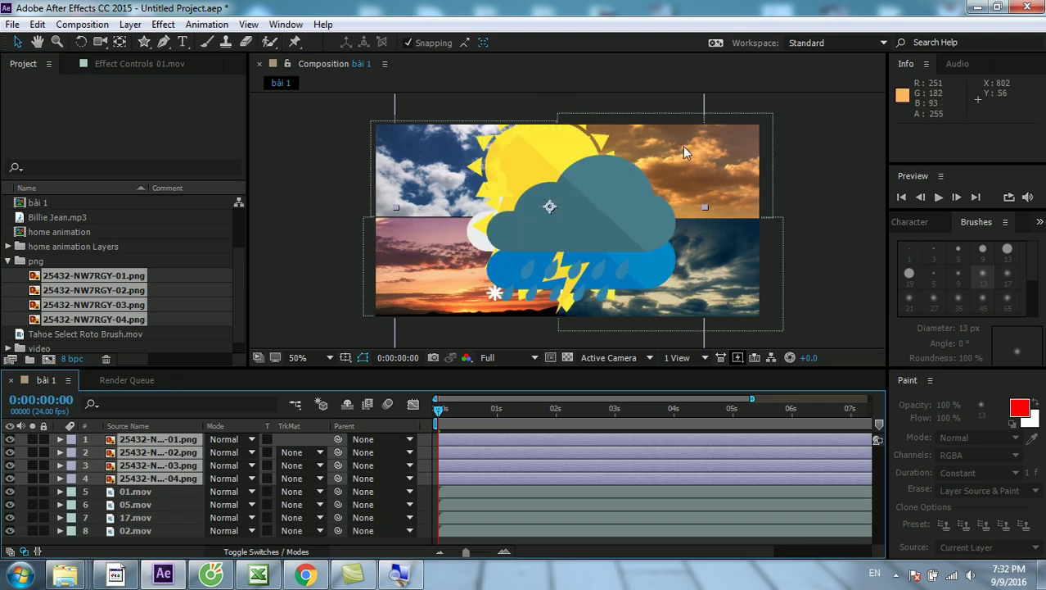
key(comma)
key(comma)
Scale the icons down together; place rain cloud top right, storm bottom right, sun top left.
drag(635, 141, 586, 186)
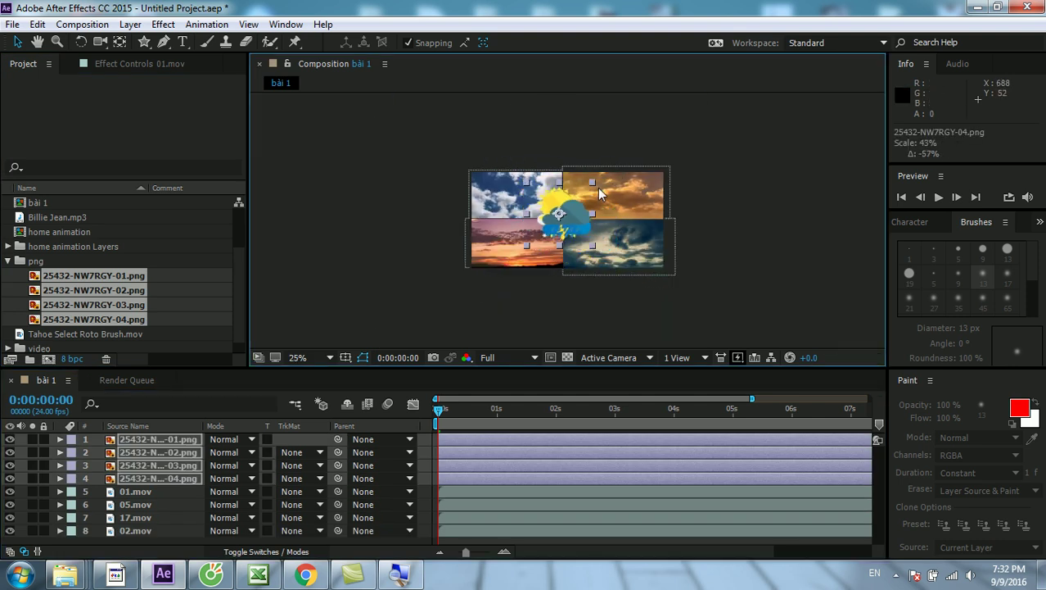
click(724, 189)
key(period)
drag(570, 224, 741, 176)
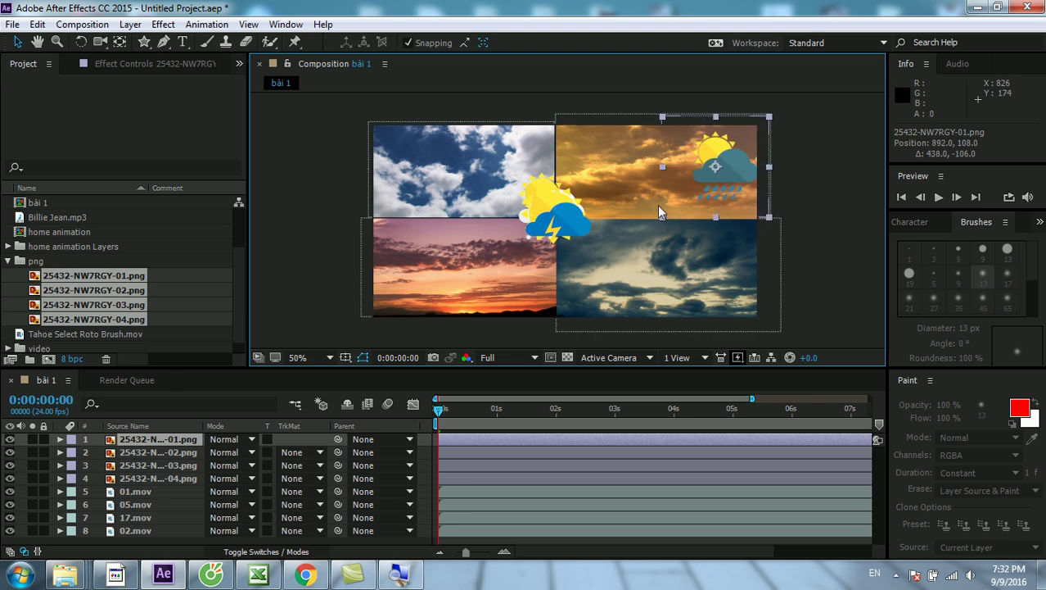
drag(559, 216, 732, 250)
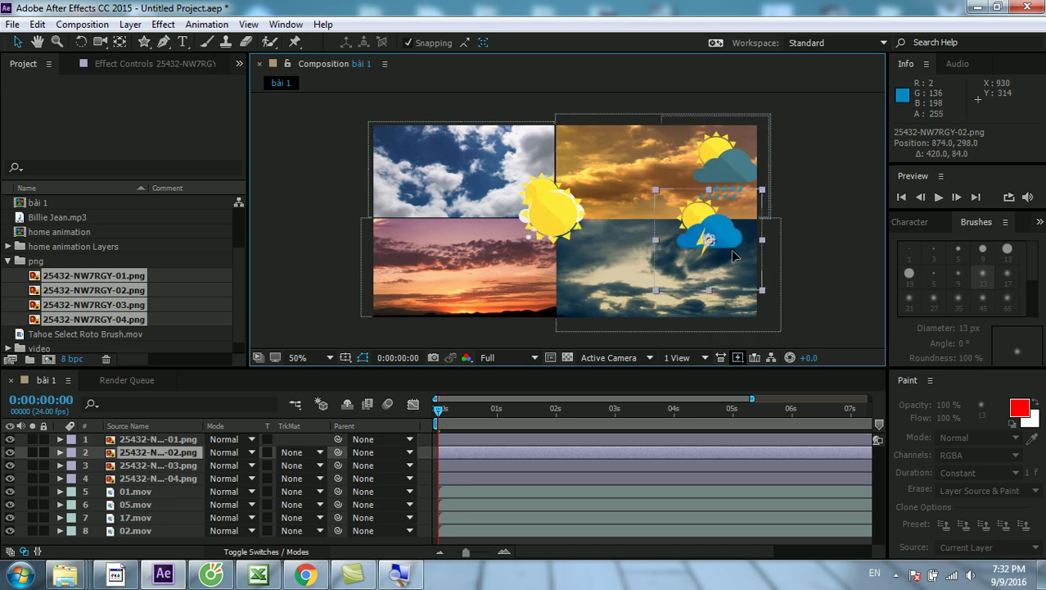
drag(558, 207, 514, 167)
drag(559, 219, 532, 262)
key(ctrl+z)
Shrink the snow cloud into the bottom-left clip and shrink the sun, moving it up-right.
click(582, 208)
drag(574, 221, 534, 264)
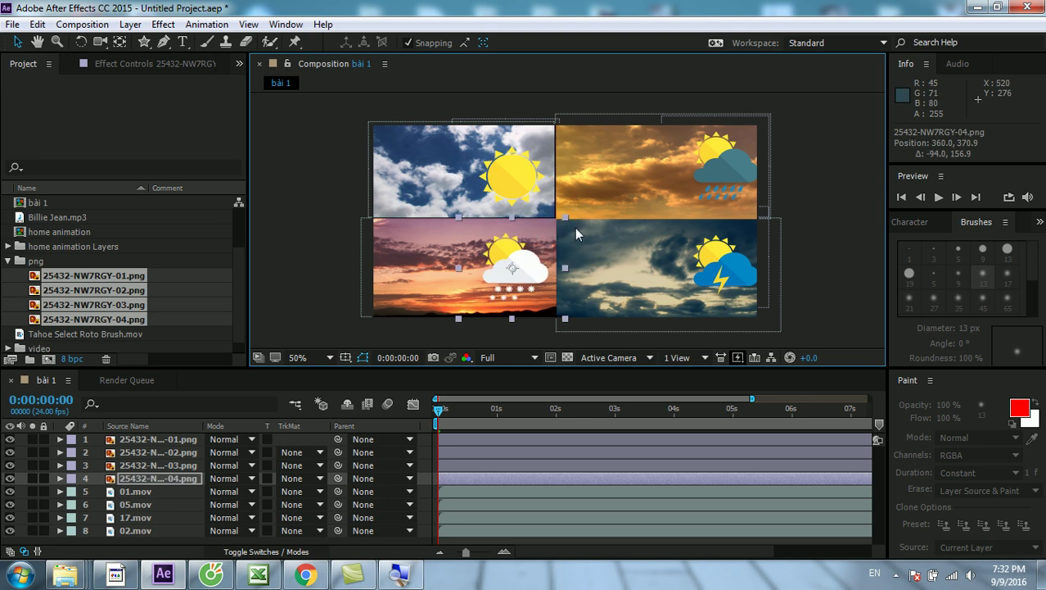
drag(563, 219, 553, 237)
drag(527, 272, 530, 272)
click(512, 176)
key(alt+KP_Subtract)
key(alt+KP_Subtract)
key(alt+KP_Subtract)
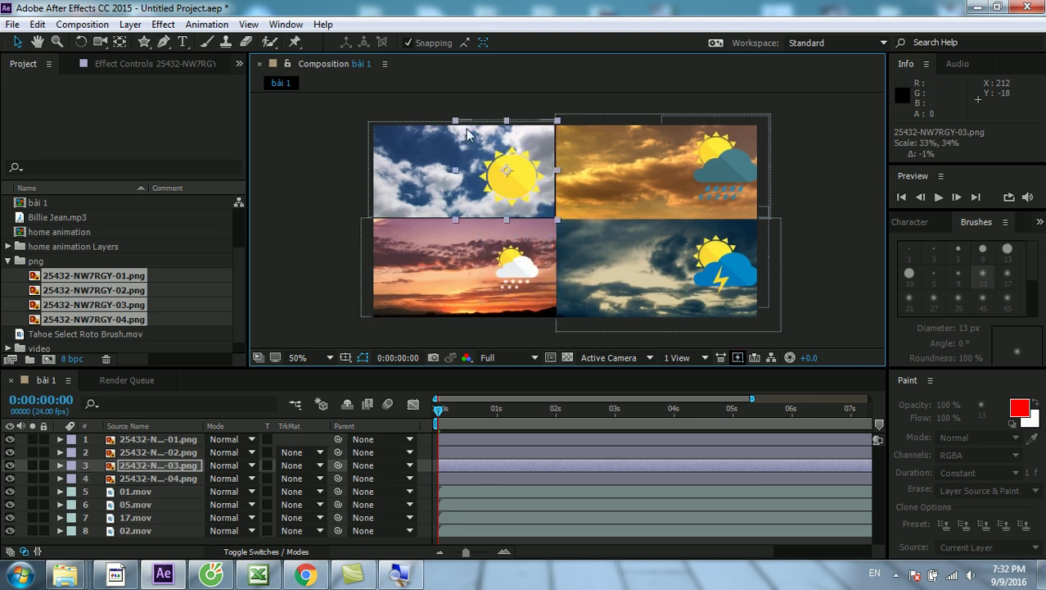
drag(512, 184, 524, 164)
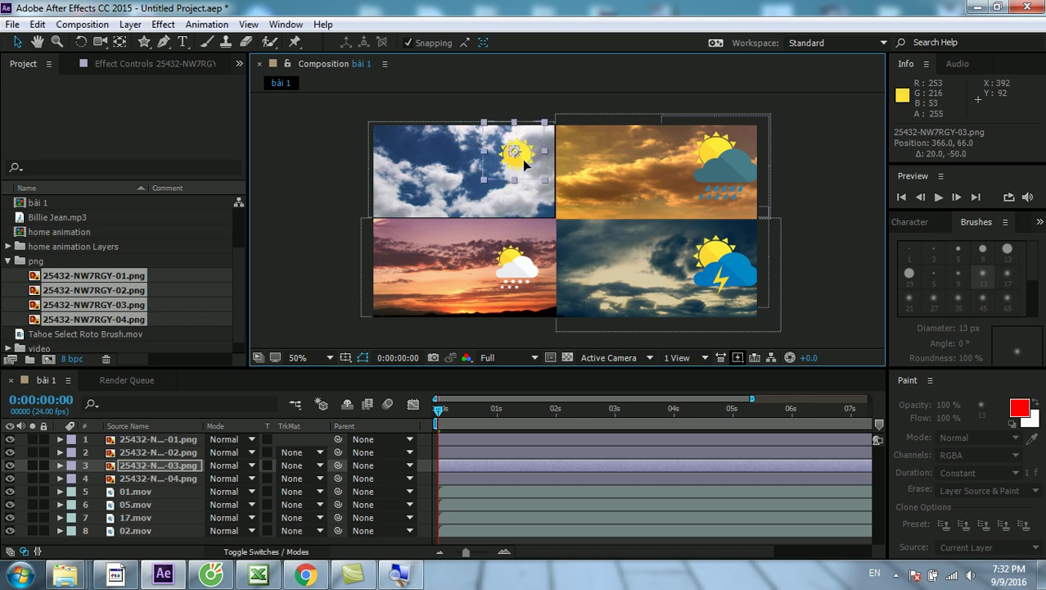
Shrink the rain cloud into the top-right corner, turn off snapping, and scale the storm to about 24%.
click(729, 172)
shift+click(721, 268)
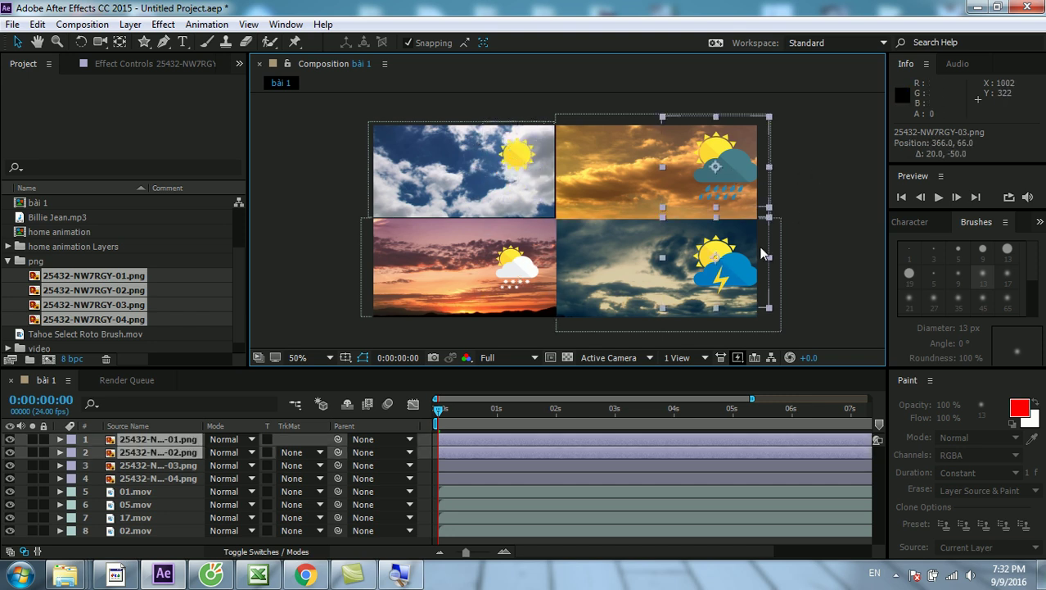
shift+click(762, 131)
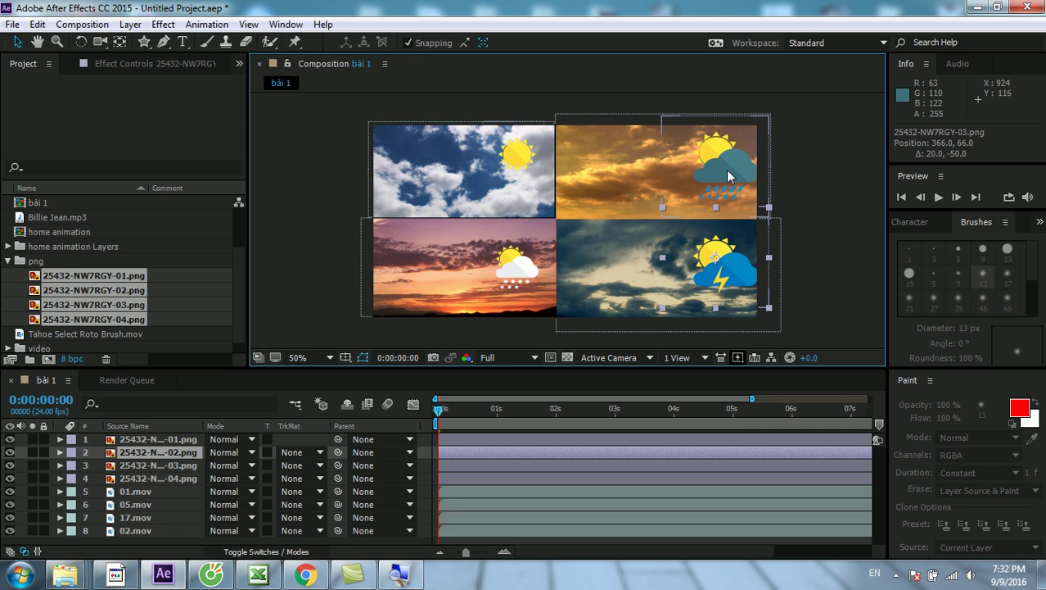
click(729, 174)
mouse_move(768, 215)
mouse_down()
mouse_move(727, 167)
mouse_move(729, 136)
mouse_up()
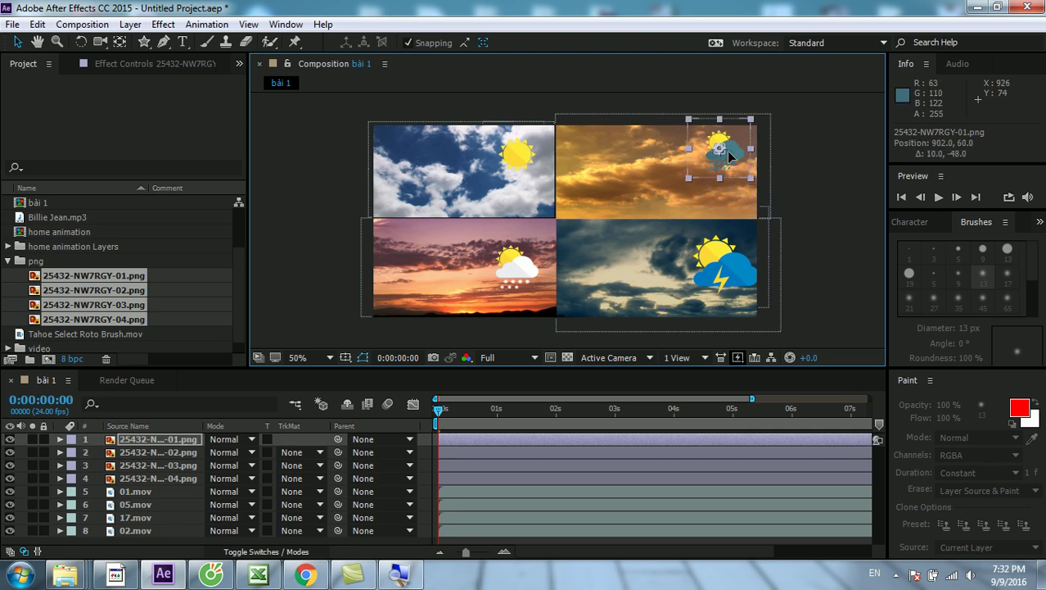
click(409, 43)
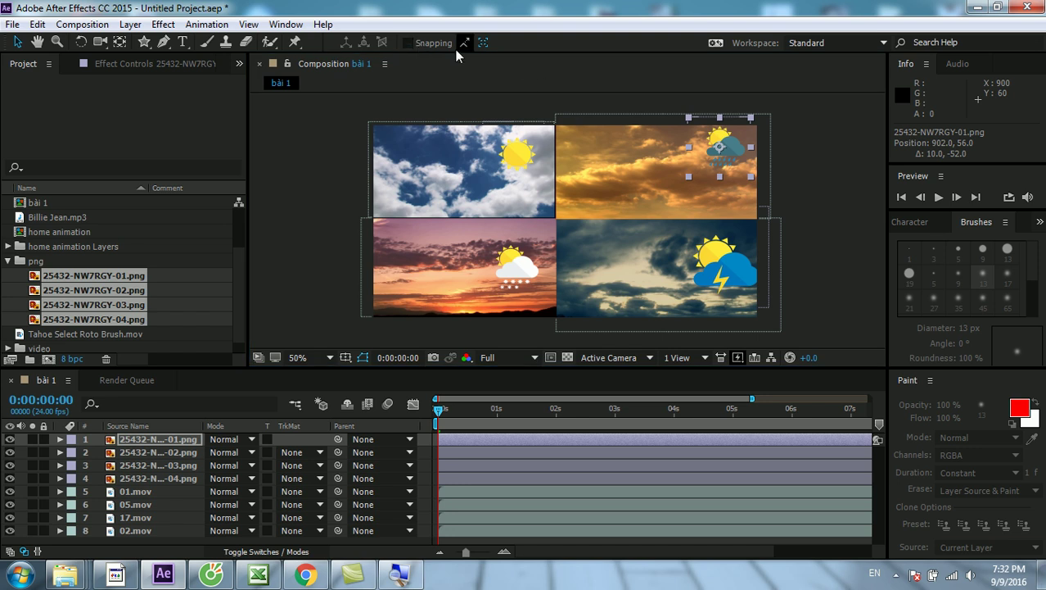
click(740, 279)
drag(668, 210, 685, 219)
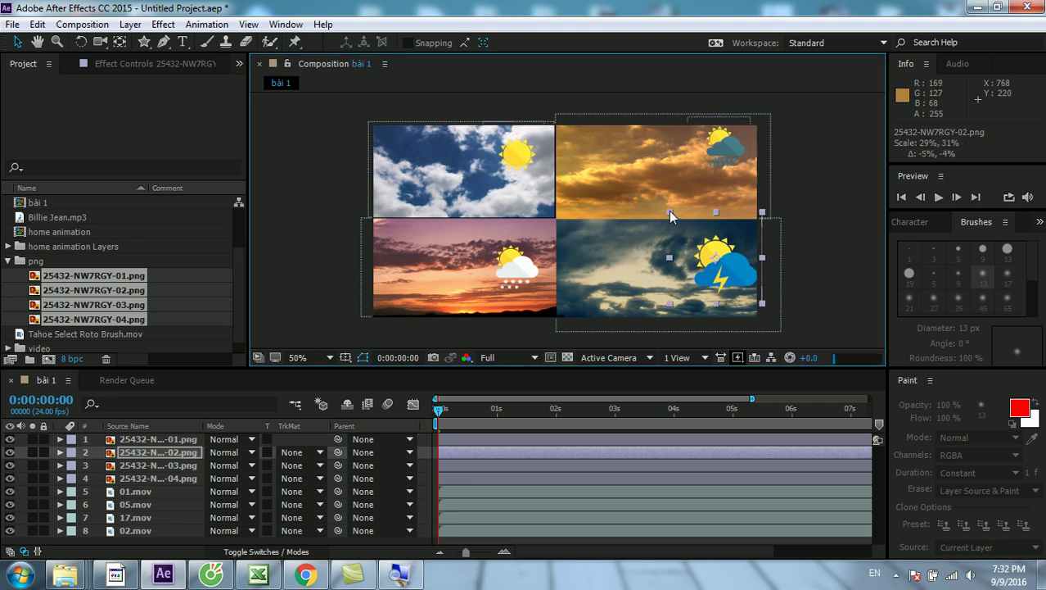
click(818, 268)
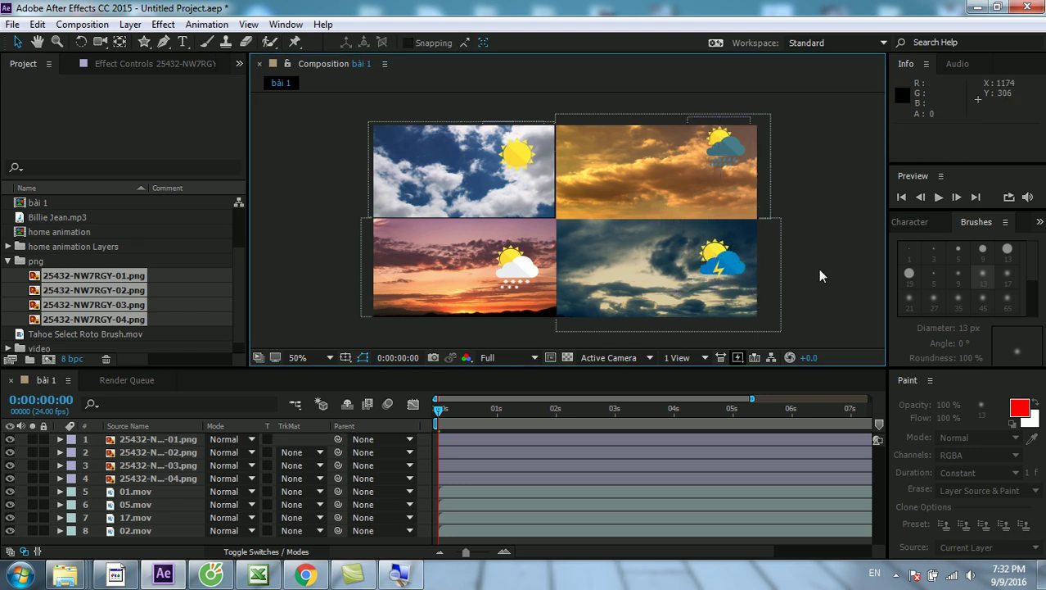
Enlarge the layer list and show Layer Name instead of Source Name.
drag(360, 368, 360, 284)
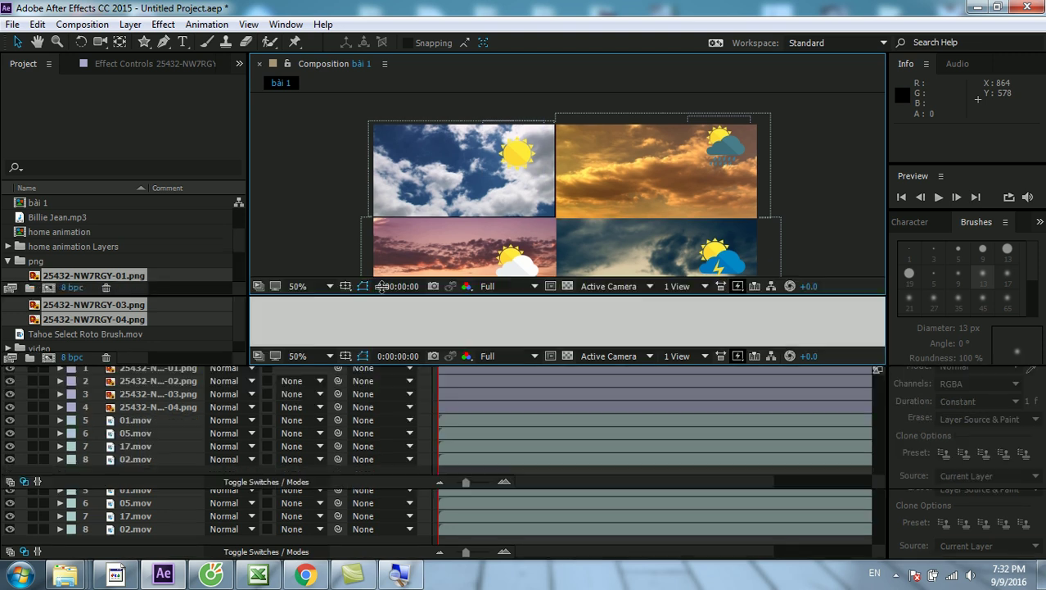
click(175, 343)
click(162, 370)
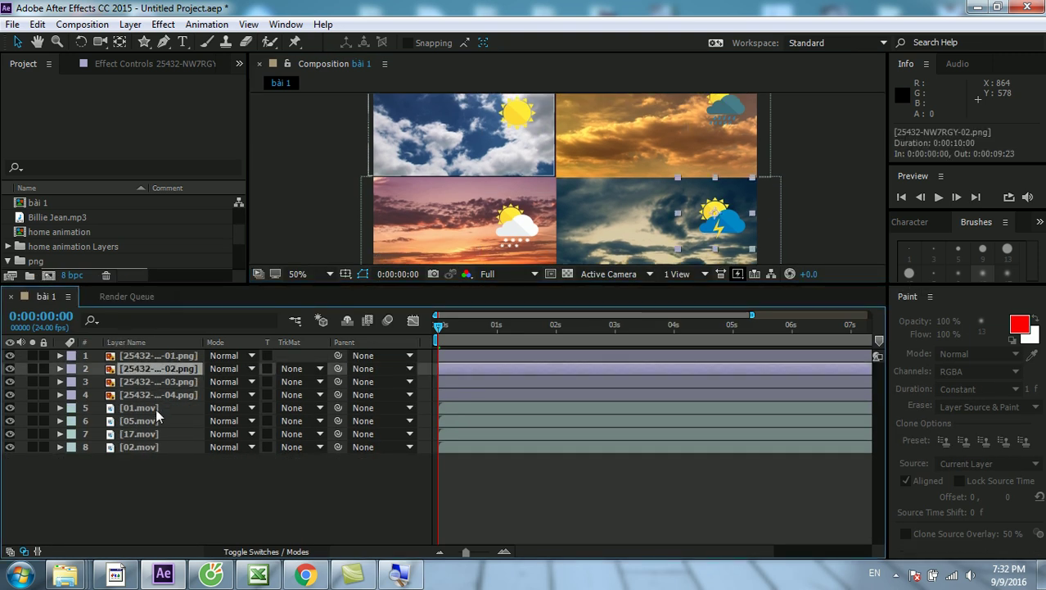
click(141, 447)
click(182, 530)
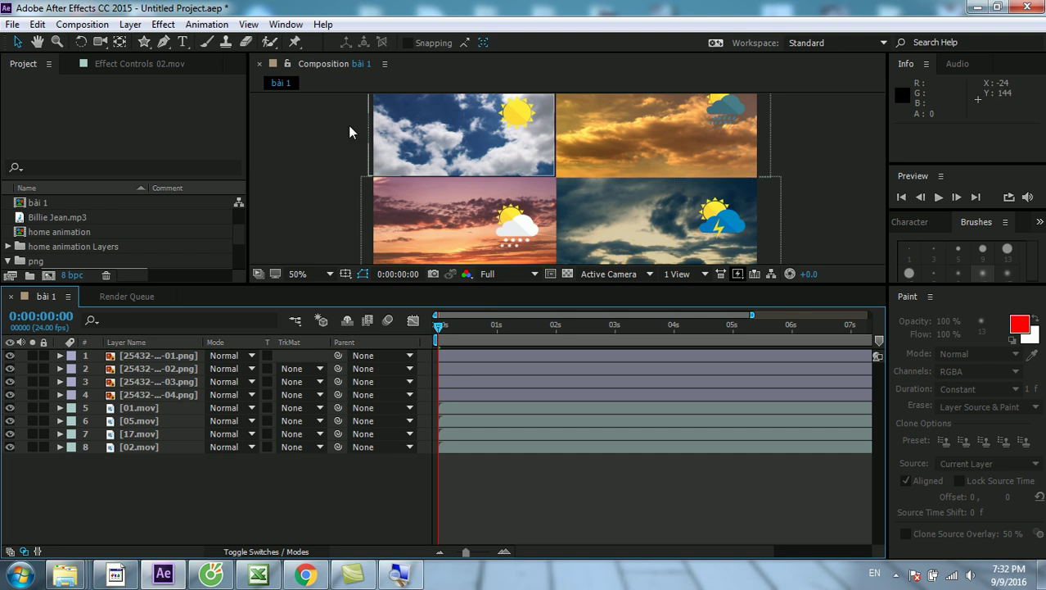
Add a 'dfghjk' text layer and scale it to about 449%.
click(184, 46)
click(509, 175)
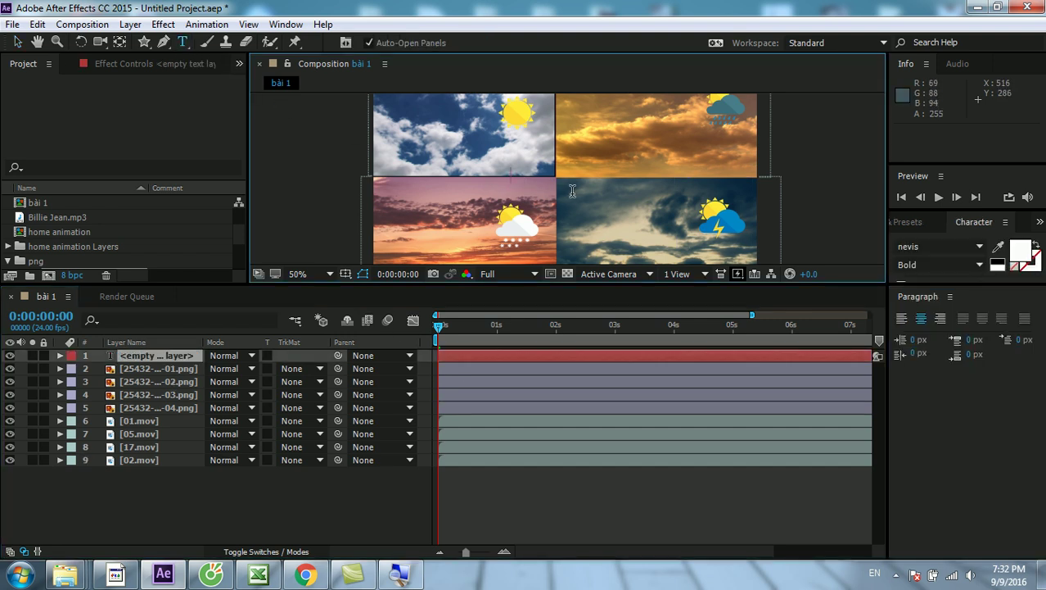
text(dfghjk)
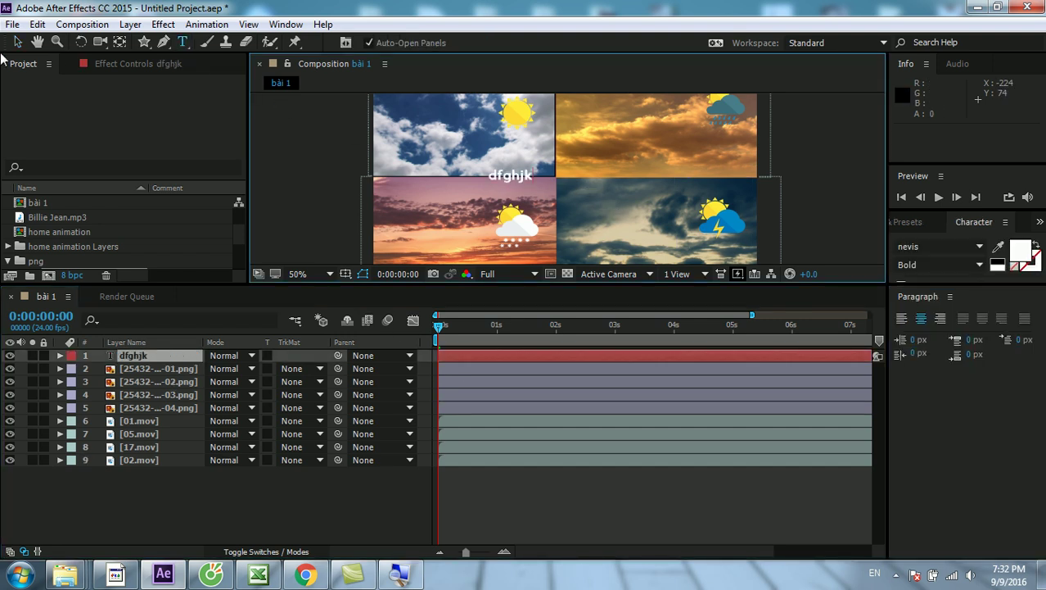
click(17, 41)
mouse_move(537, 169)
mouse_down()
mouse_move(599, 149)
mouse_move(635, 185)
mouse_up()
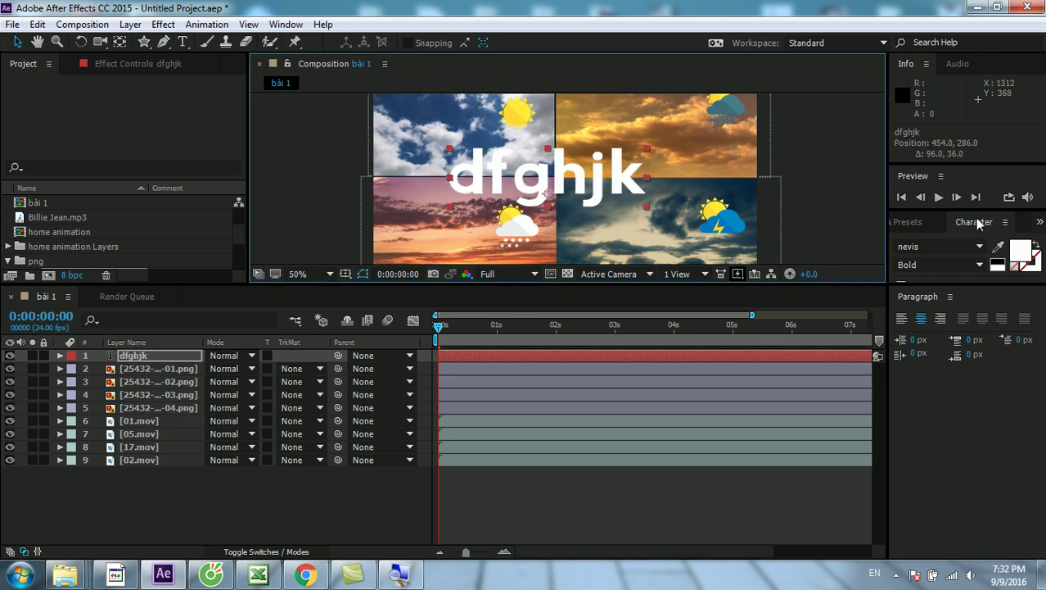
Set the title's font to Nexa Rust Sans with a strong red stroke colour.
click(948, 247)
click(980, 246)
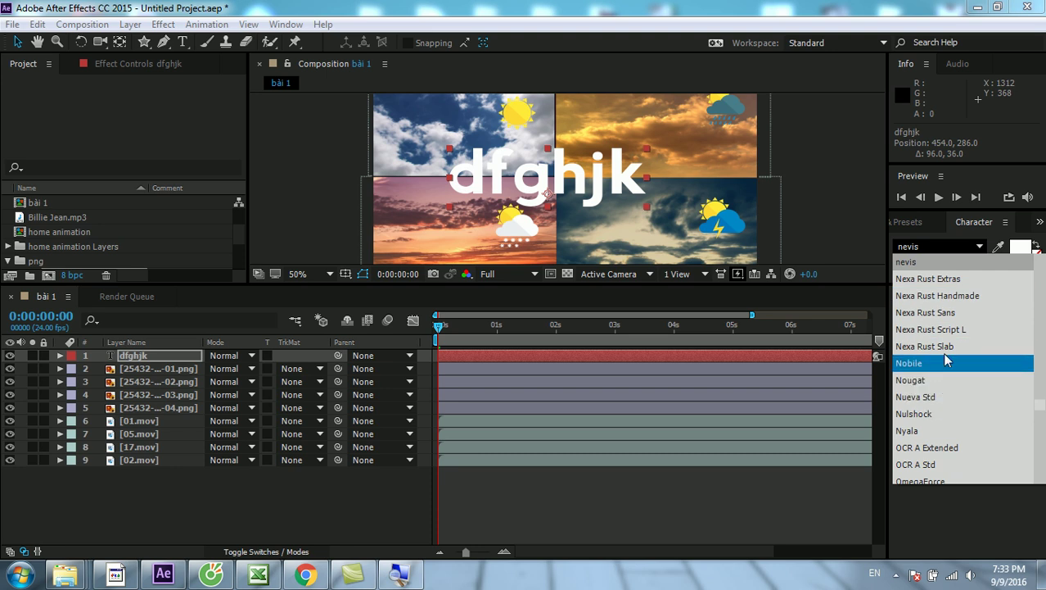
click(917, 311)
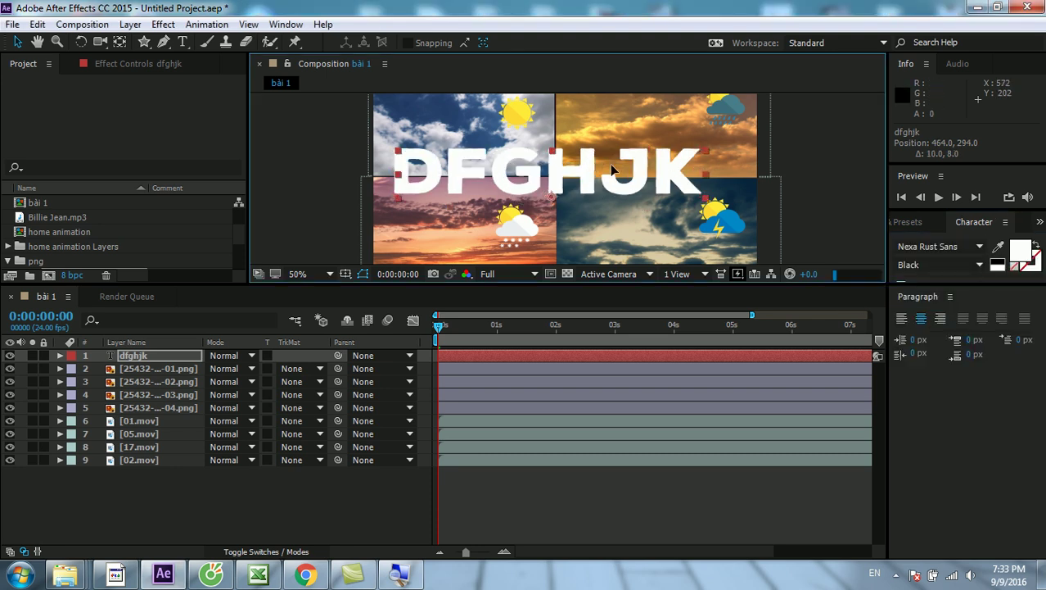
click(1030, 262)
click(1036, 270)
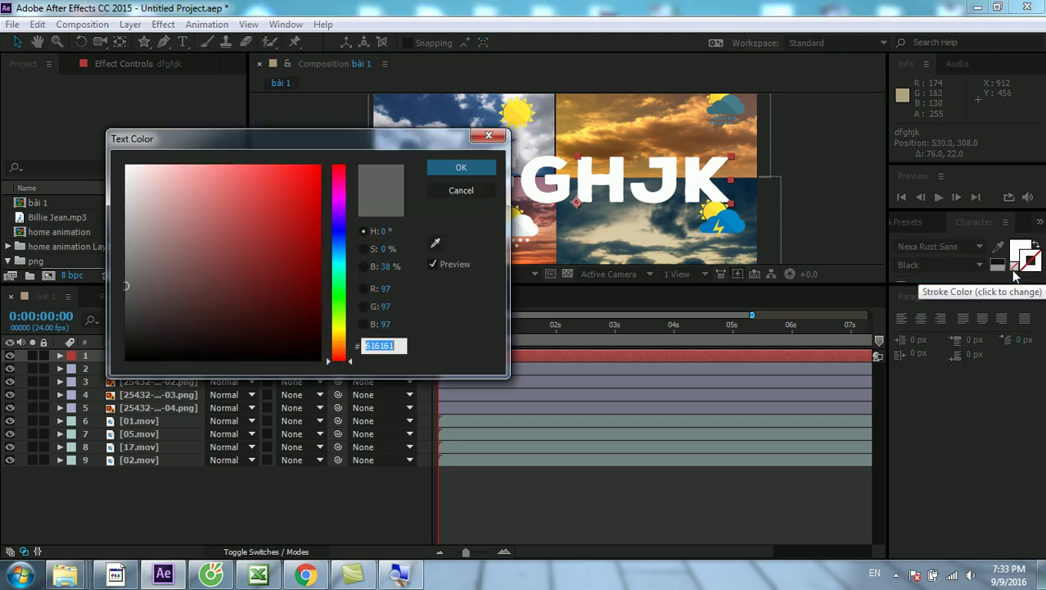
click(287, 186)
click(320, 169)
click(461, 168)
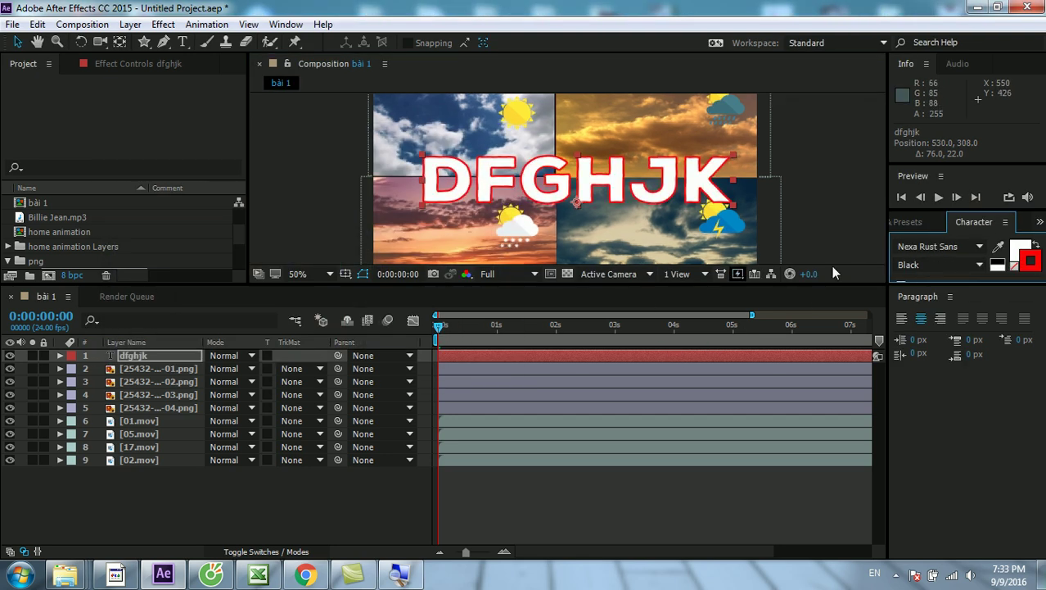
Scale the DFGHJK title down to about 272% and play a preview.
drag(731, 155, 593, 182)
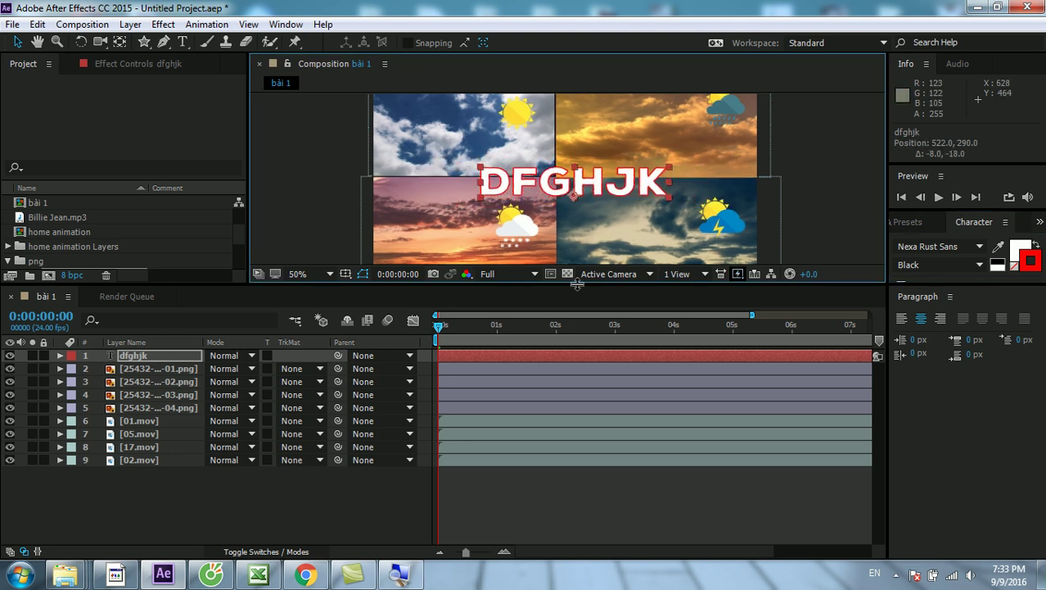
drag(577, 282, 573, 362)
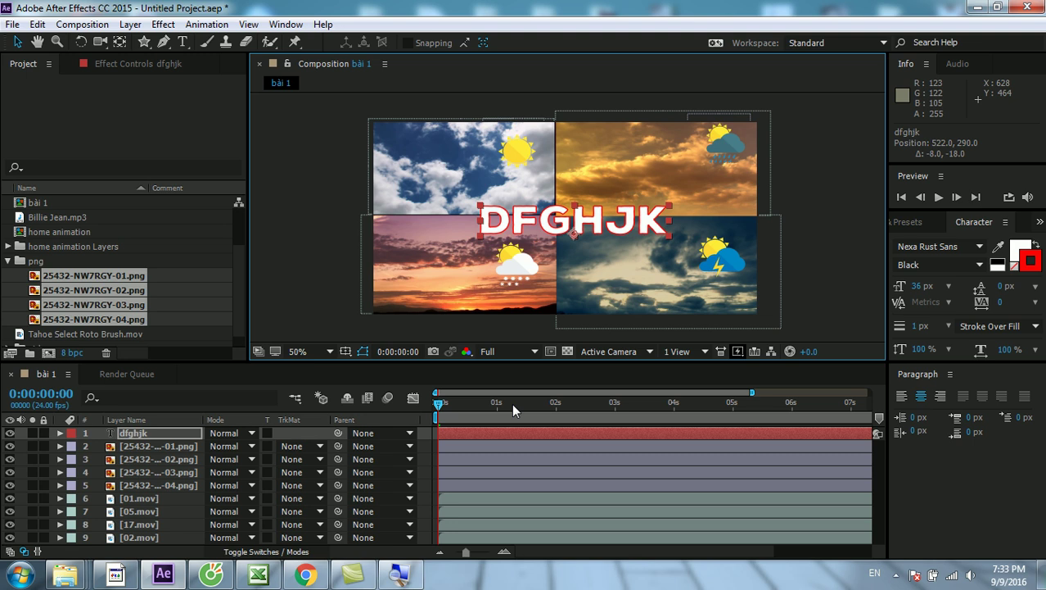
key(space)
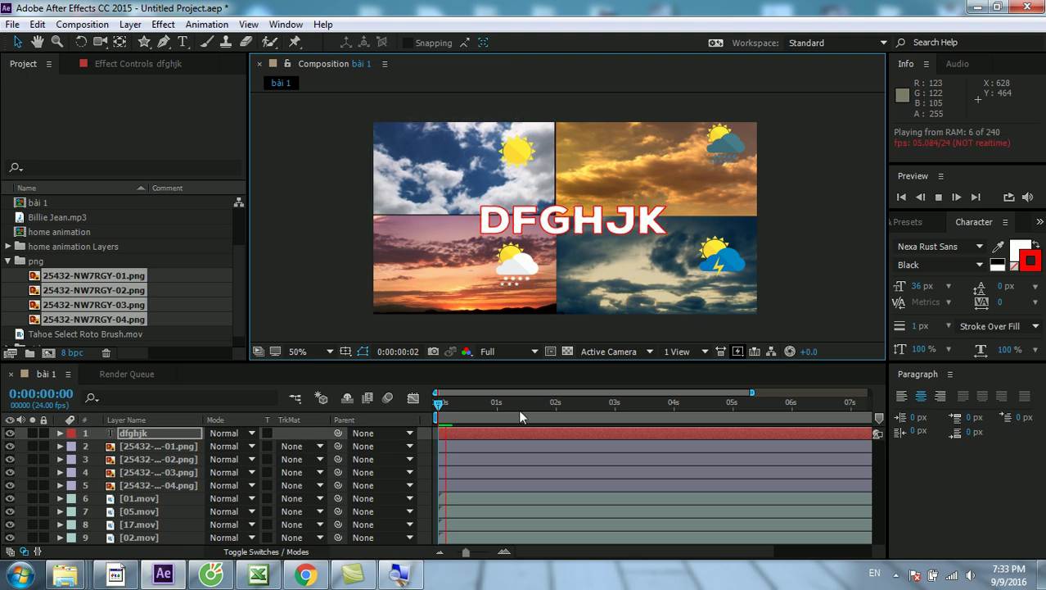
Import Benji Jackson No Vocals.wav from the Footage folder and place it as bài 1's top layer.
click(972, 7)
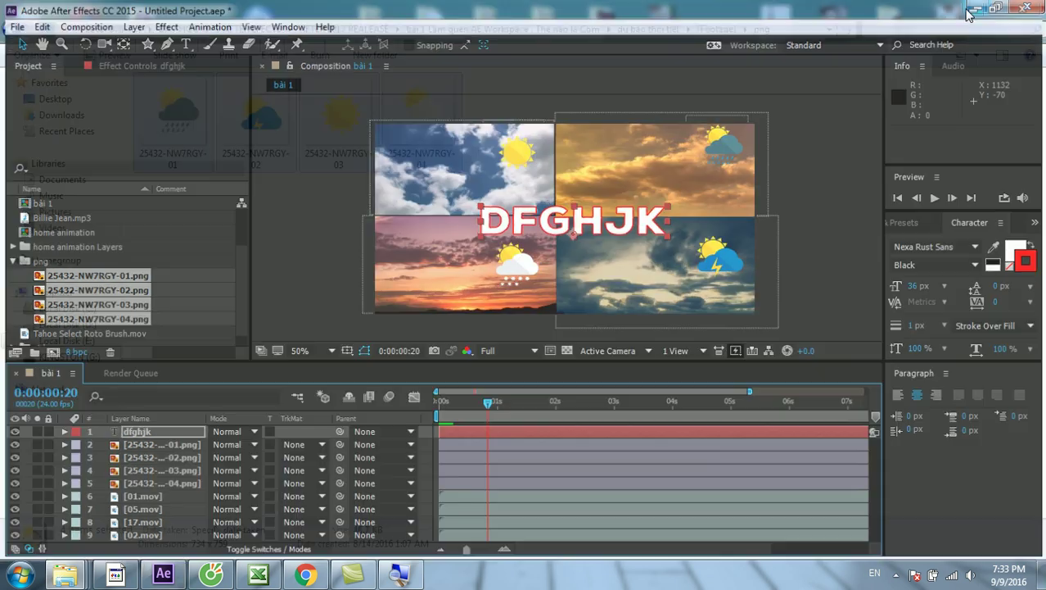
click(12, 29)
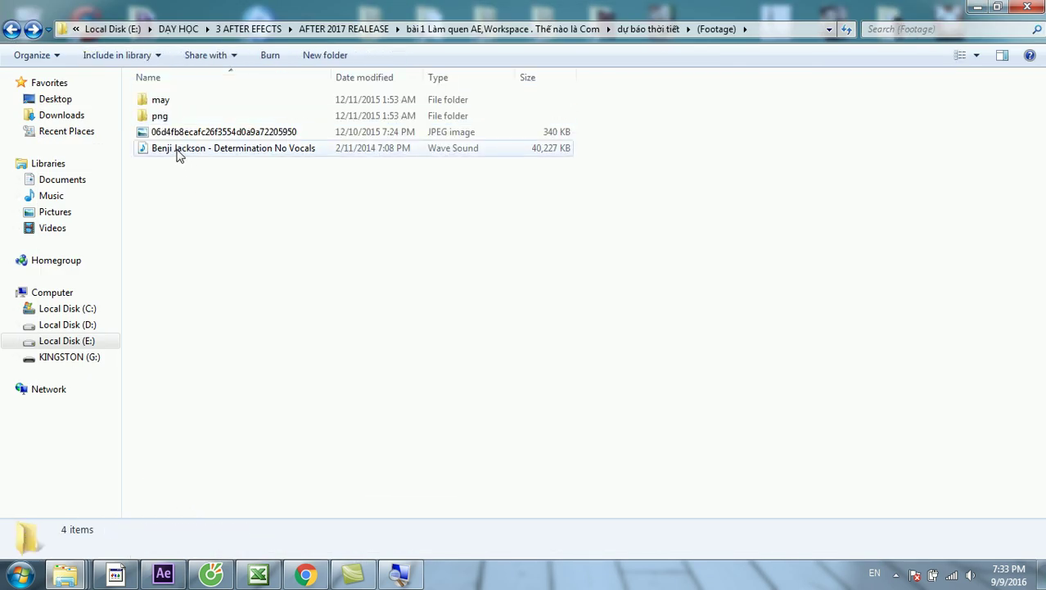
drag(178, 155, 322, 354)
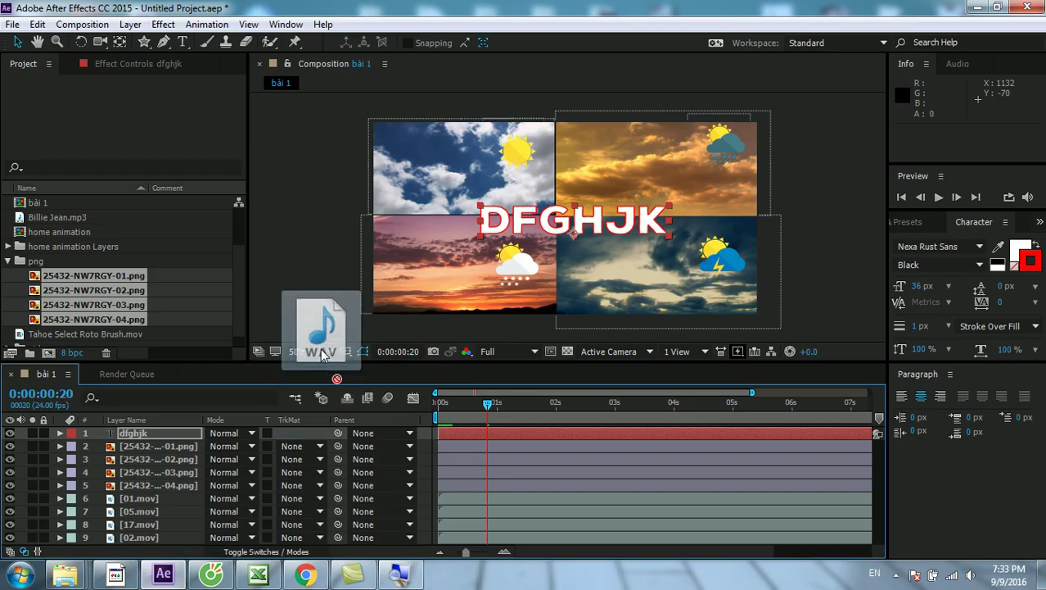
drag(322, 353, 82, 281)
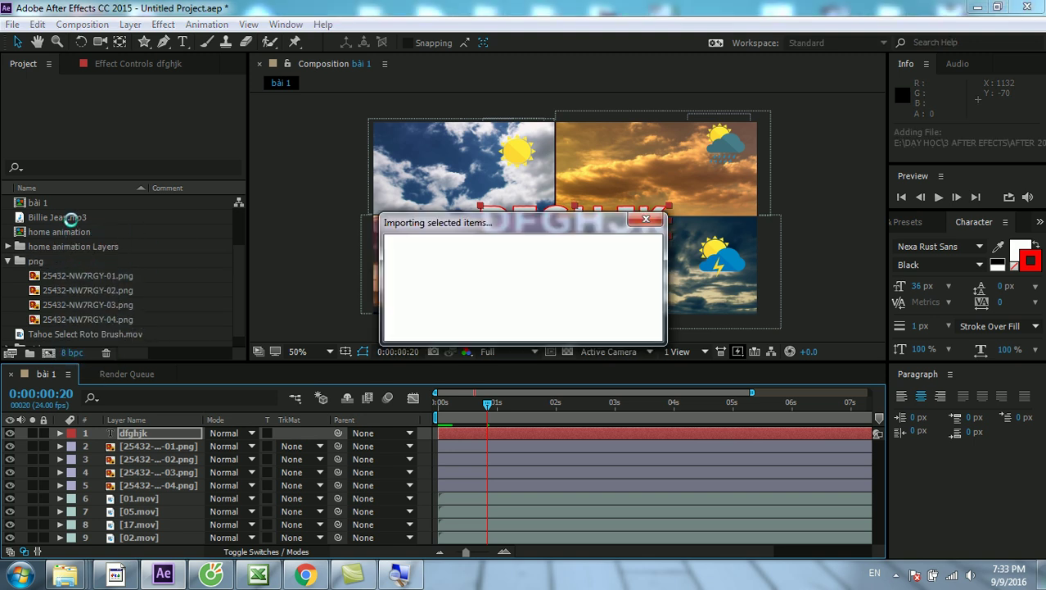
scroll(67, 308, down, 1)
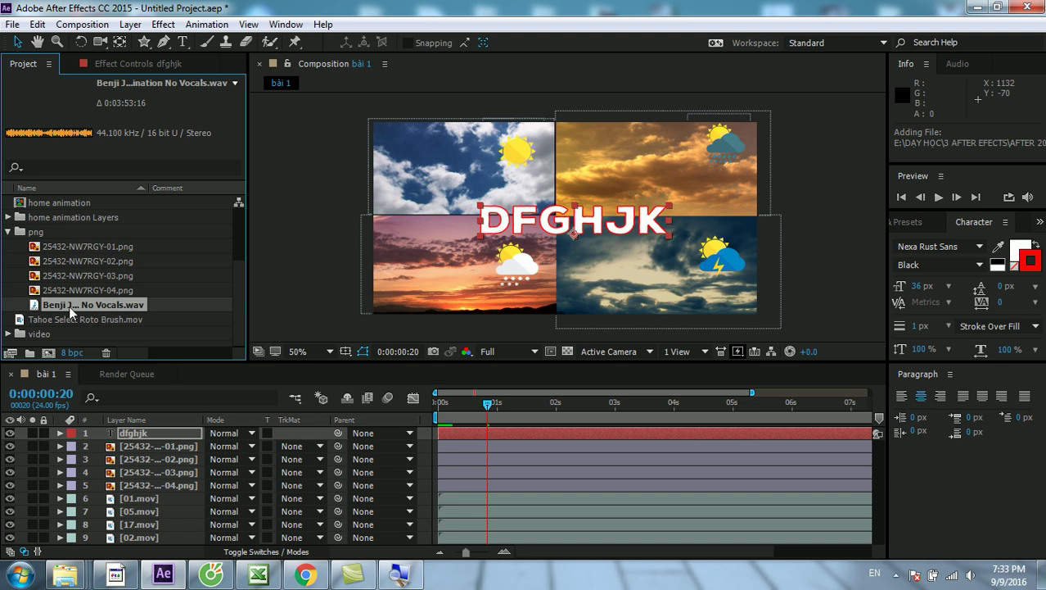
drag(70, 309, 296, 497)
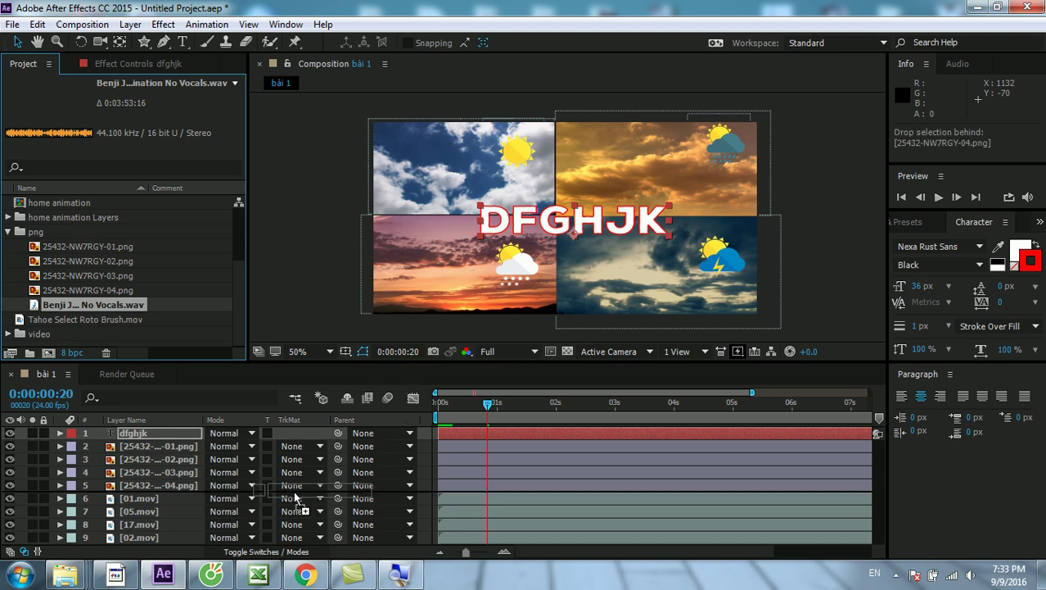
drag(297, 497, 311, 430)
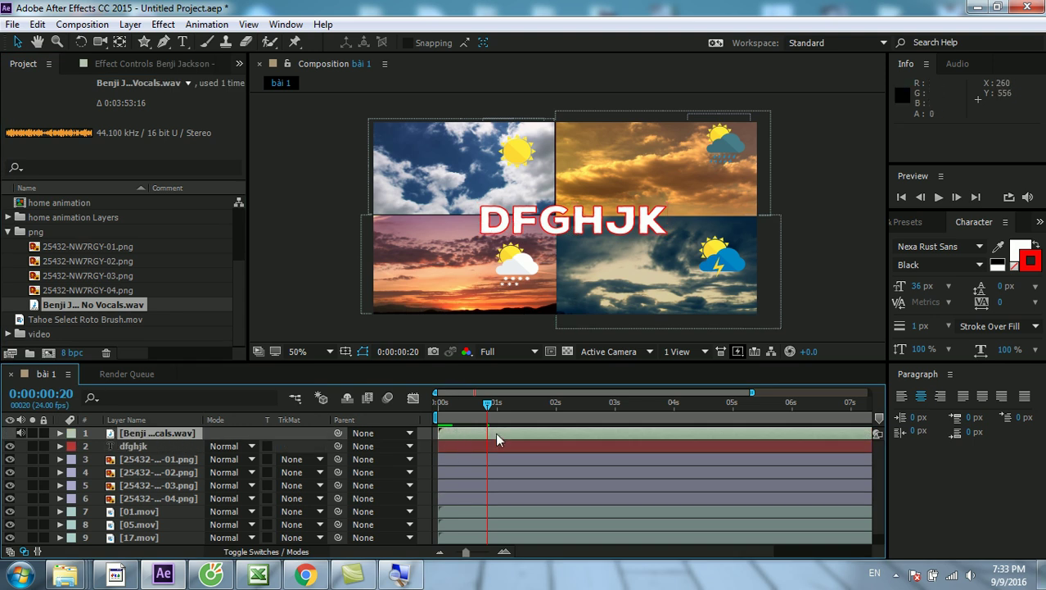
Play bài 1 from 0 seconds with the music, then scrub through its first second.
drag(477, 405, 428, 401)
key(space)
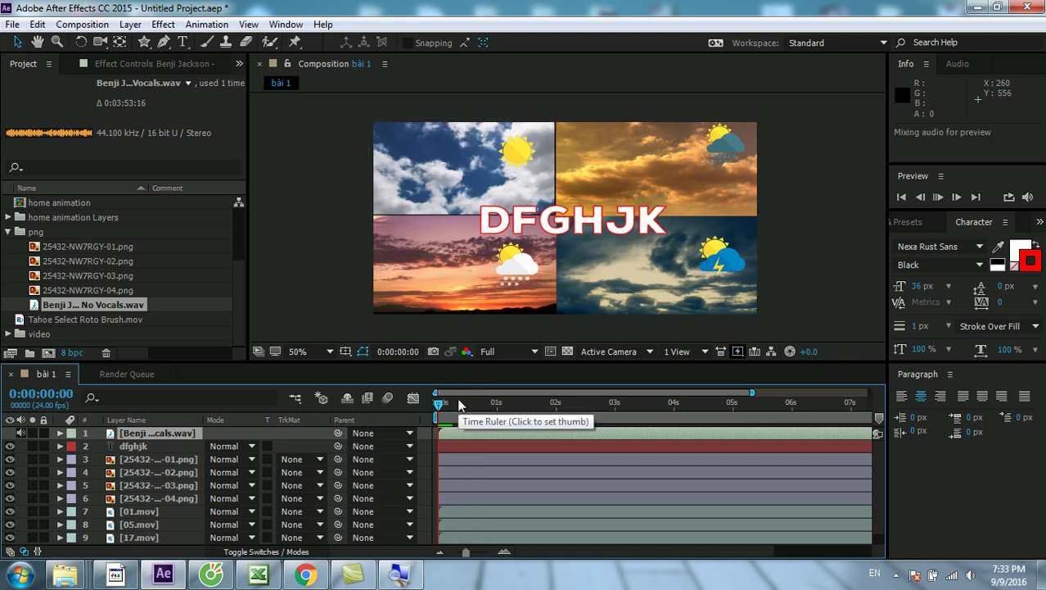
key(space)
click(443, 404)
drag(442, 404, 480, 404)
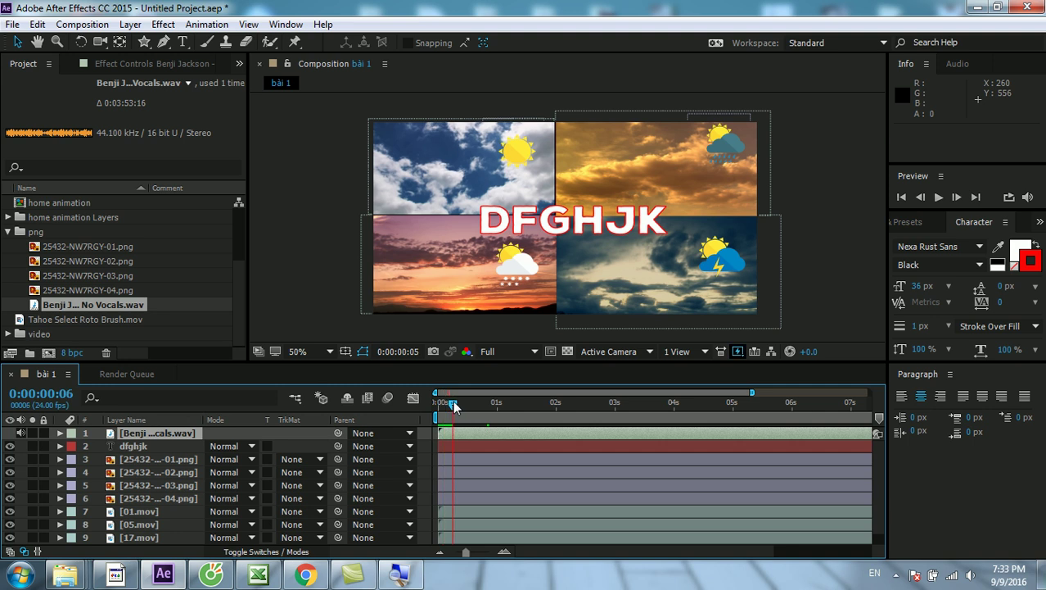
click(514, 351)
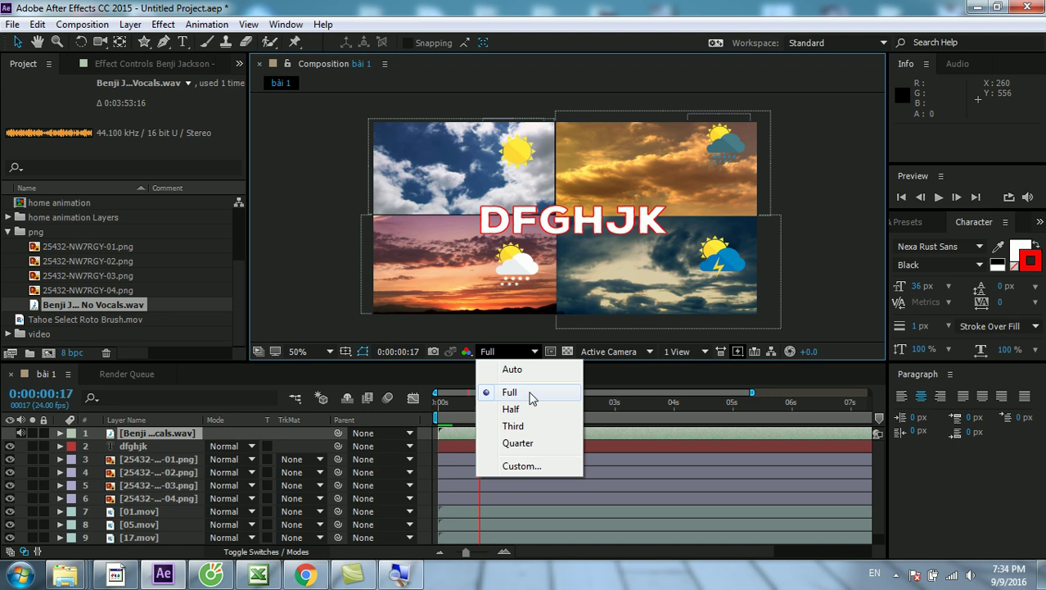
Set preview resolution to Quarter, view at 100%, and preview from the start to about 3 seconds.
click(520, 444)
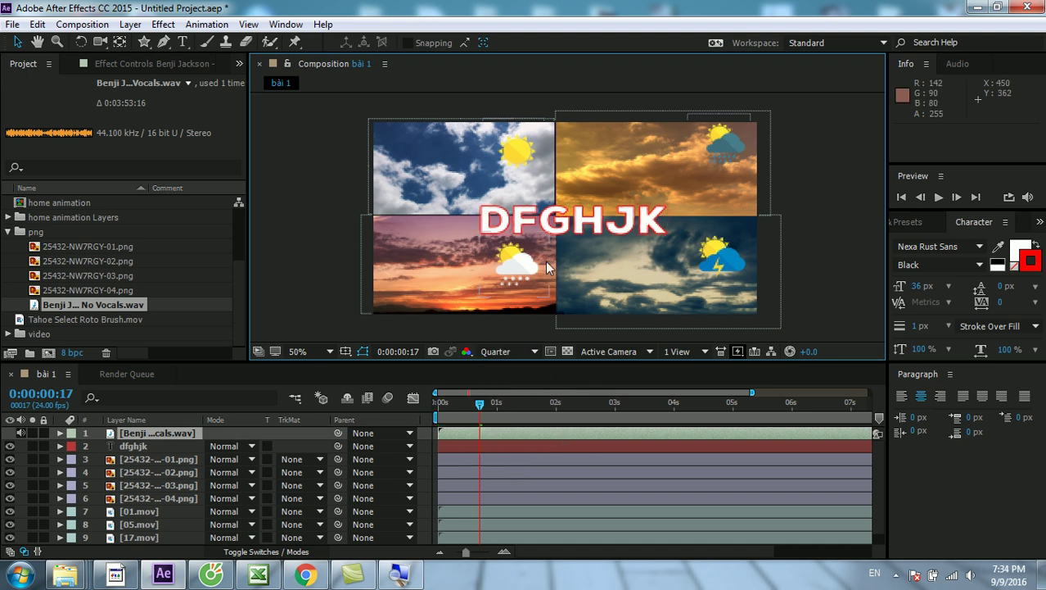
key(/)
drag(480, 404, 464, 405)
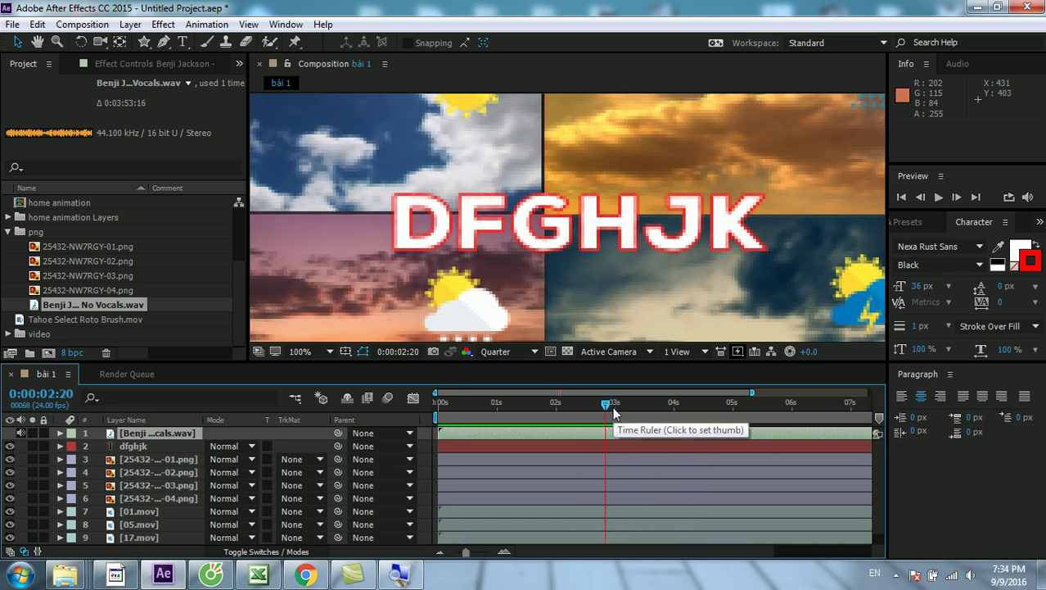
drag(506, 413, 429, 425)
key(space)
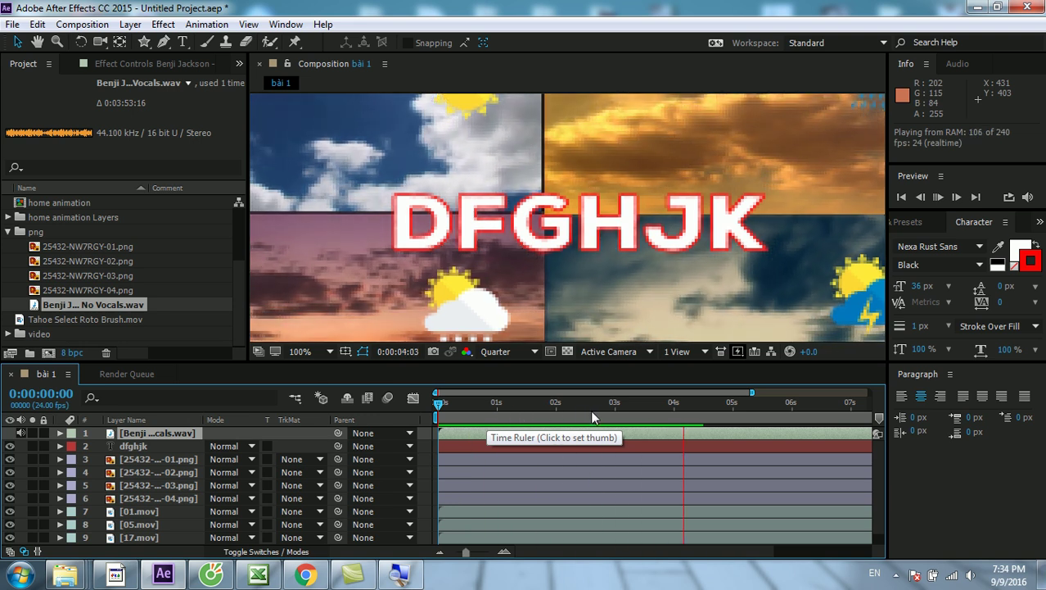
click(649, 406)
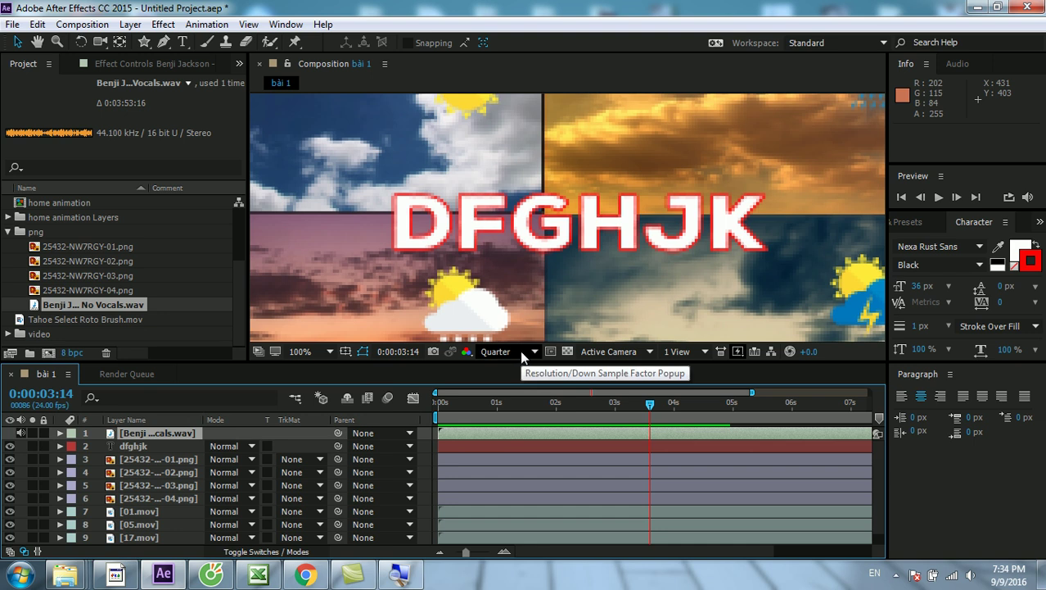
click(520, 350)
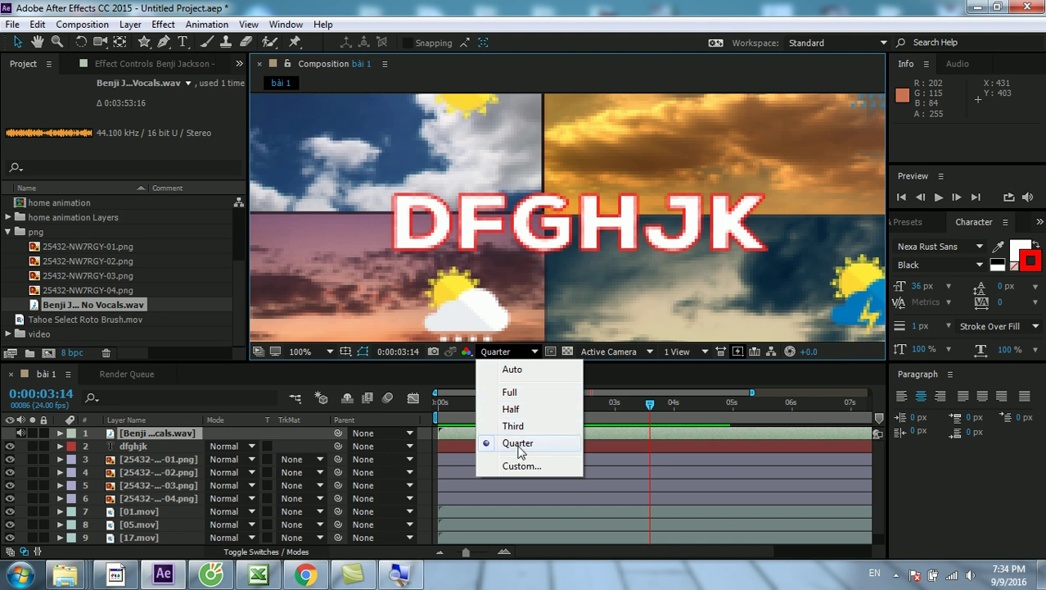
click(519, 450)
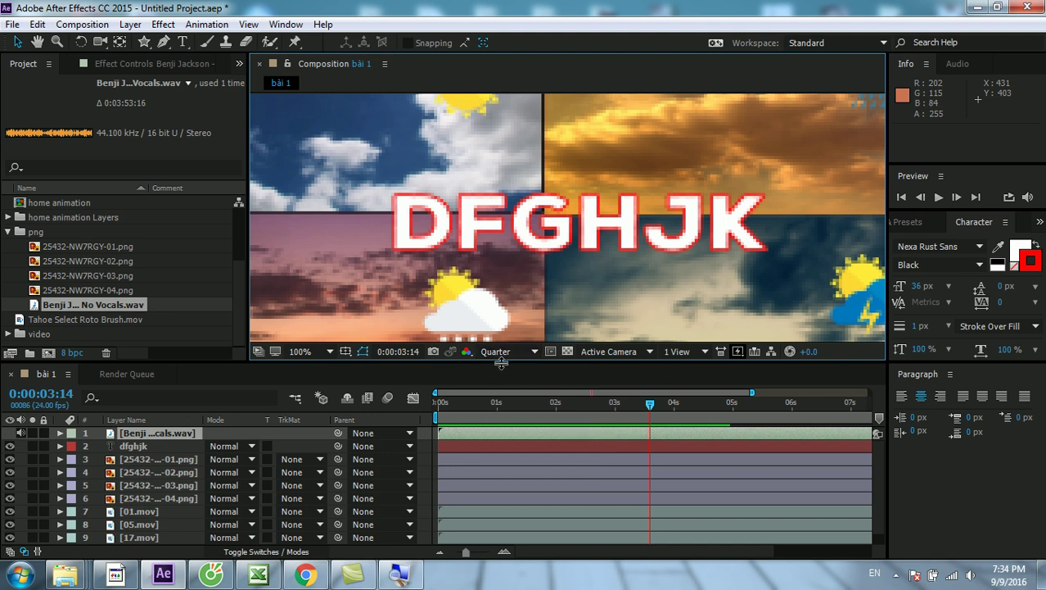
Widen the timeline to show the full 10-second span and return to frame 16.
drag(501, 362, 501, 341)
click(495, 328)
click(497, 337)
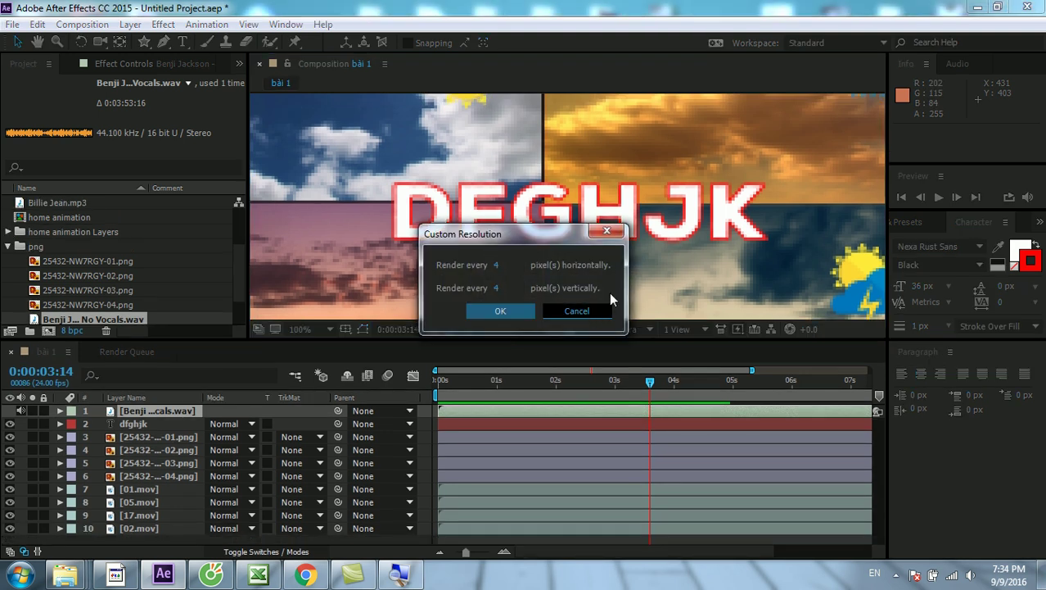
click(621, 230)
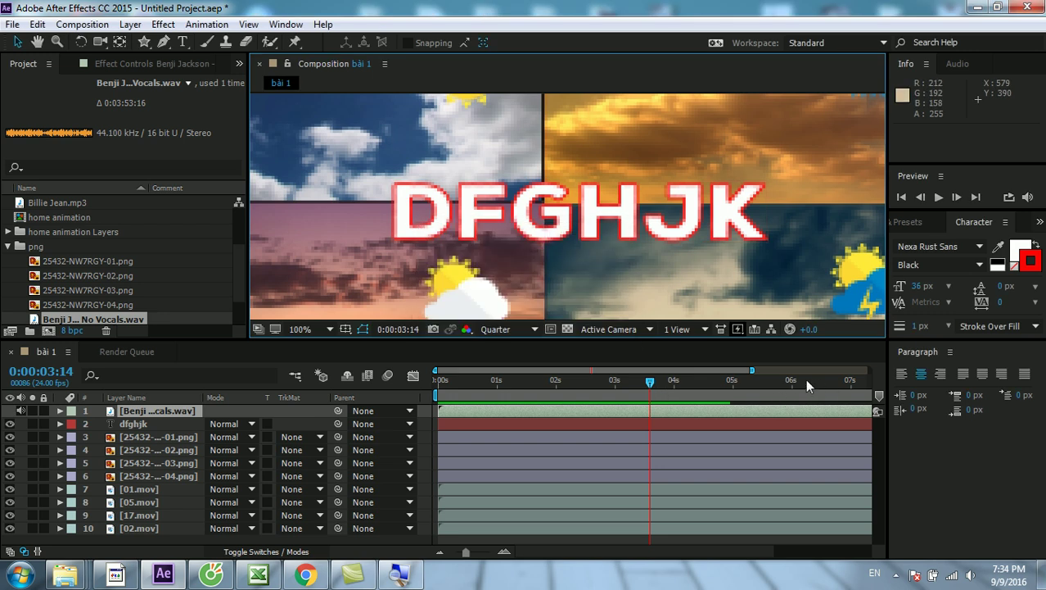
mouse_move(754, 369)
mouse_down()
mouse_move(881, 360)
mouse_move(828, 370)
mouse_move(885, 371)
mouse_up()
drag(597, 382, 469, 385)
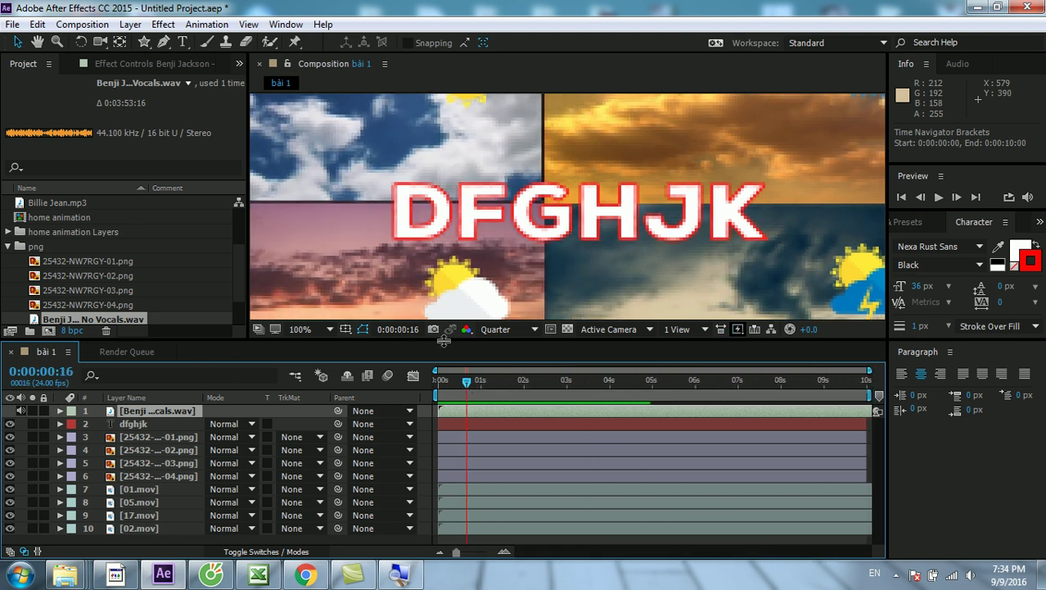
Return to the bài 1 timeline and select the bài 1 composition in the Project list.
click(140, 352)
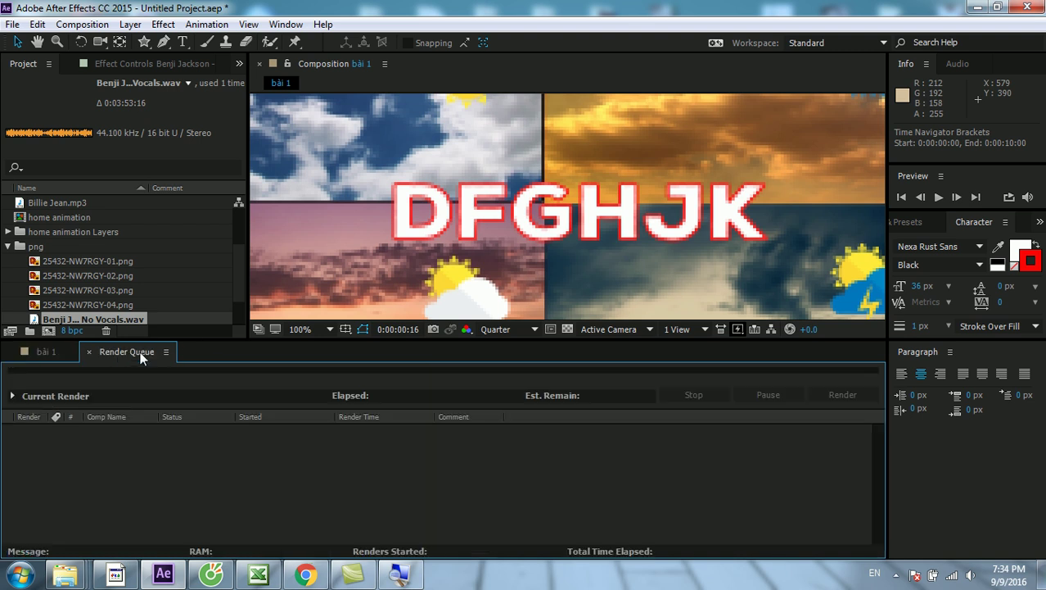
click(86, 351)
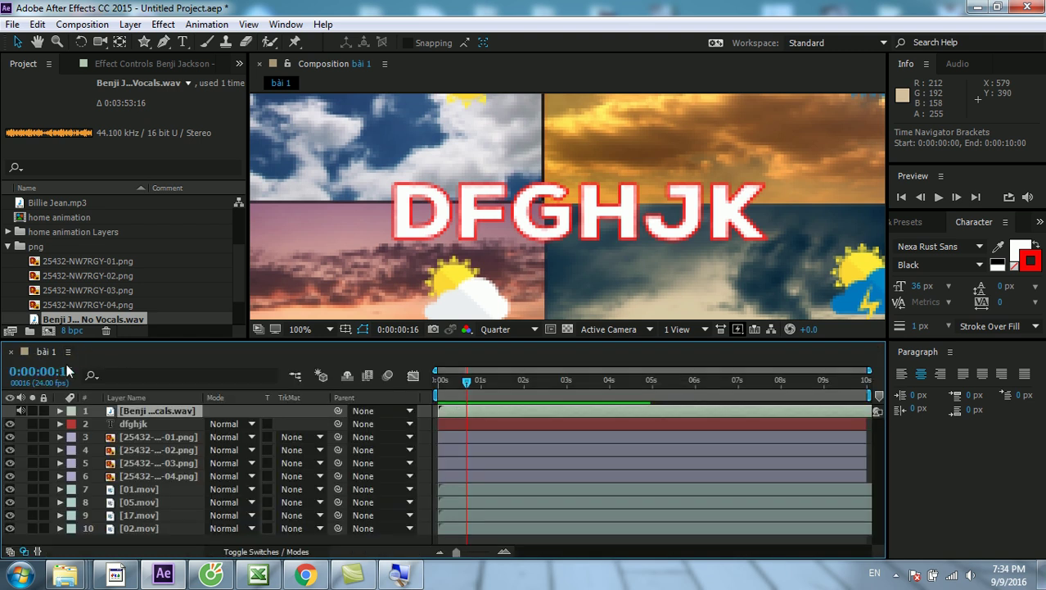
scroll(236, 300, down, 2)
scroll(235, 265, up, 5)
scroll(235, 245, up, 1)
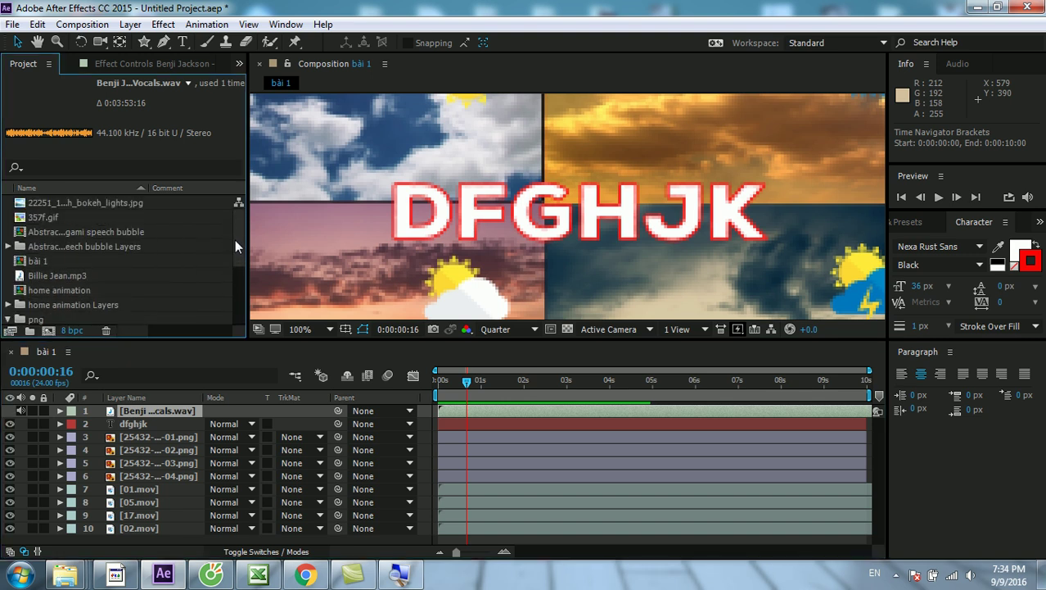
click(41, 261)
double_click(55, 261)
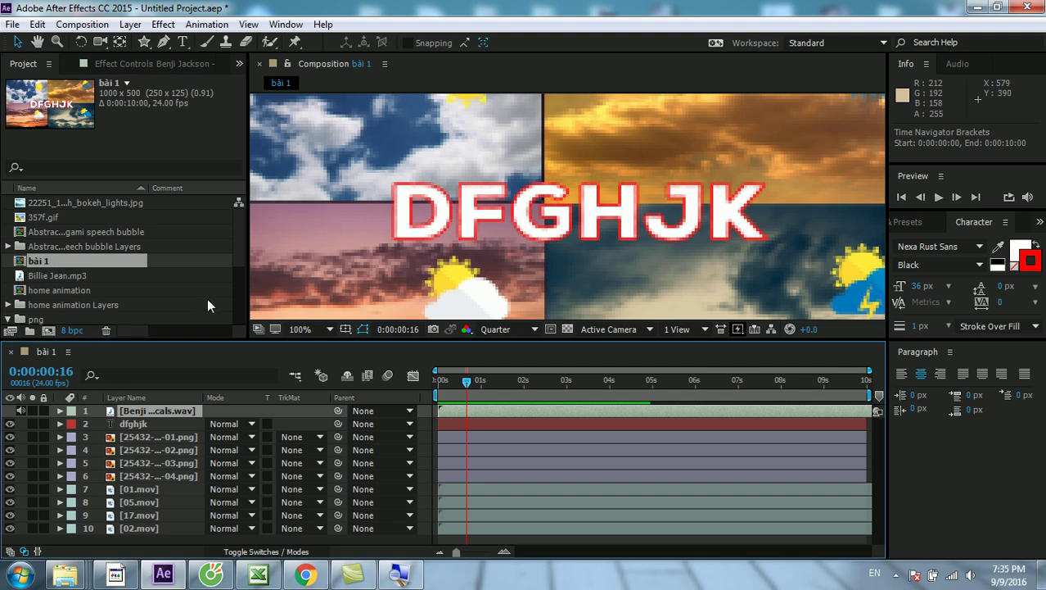
click(59, 274)
click(56, 262)
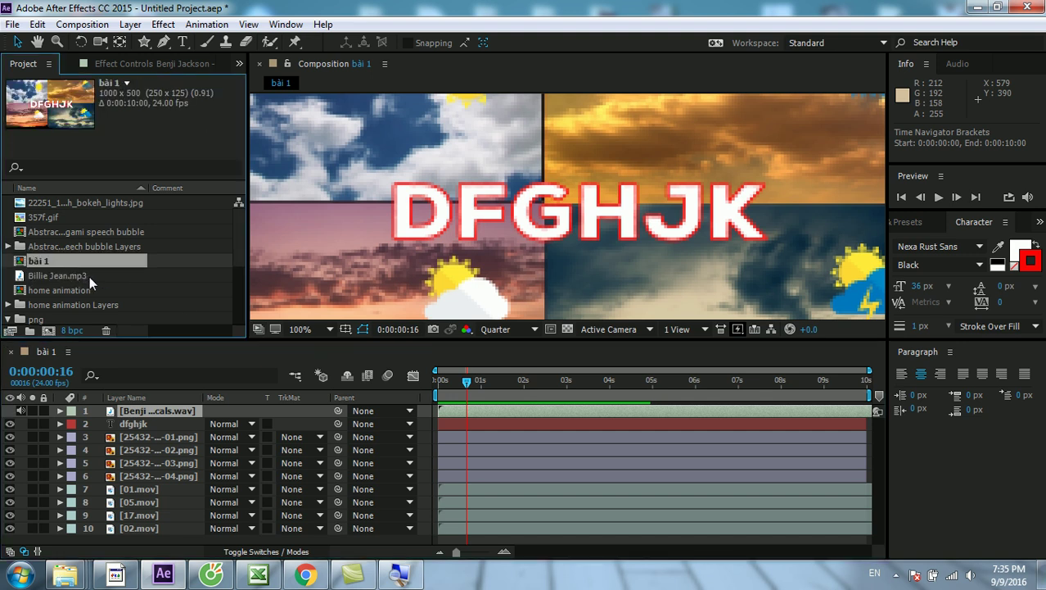
click(34, 351)
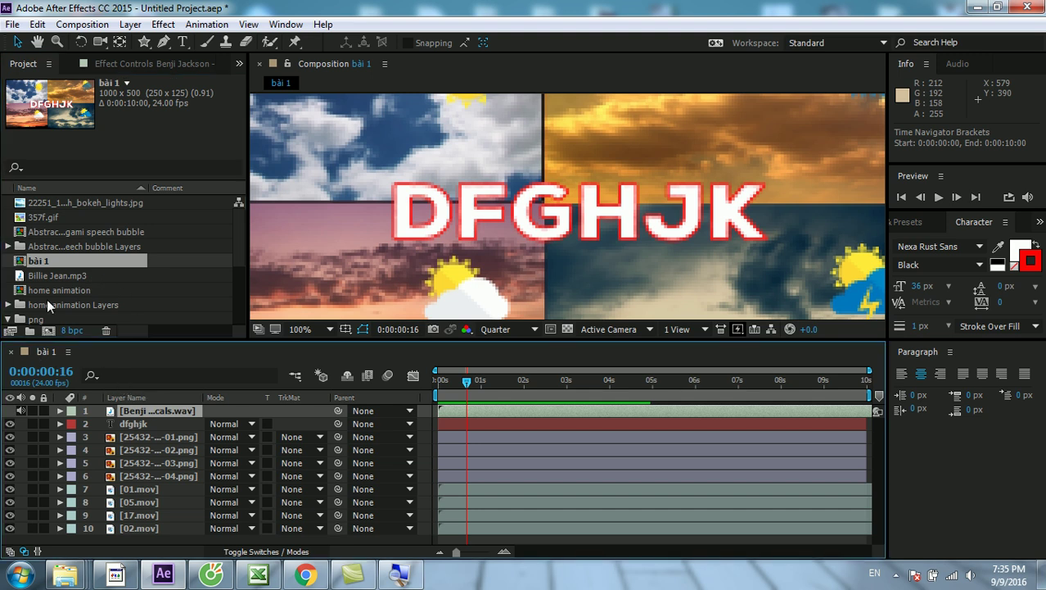
click(57, 264)
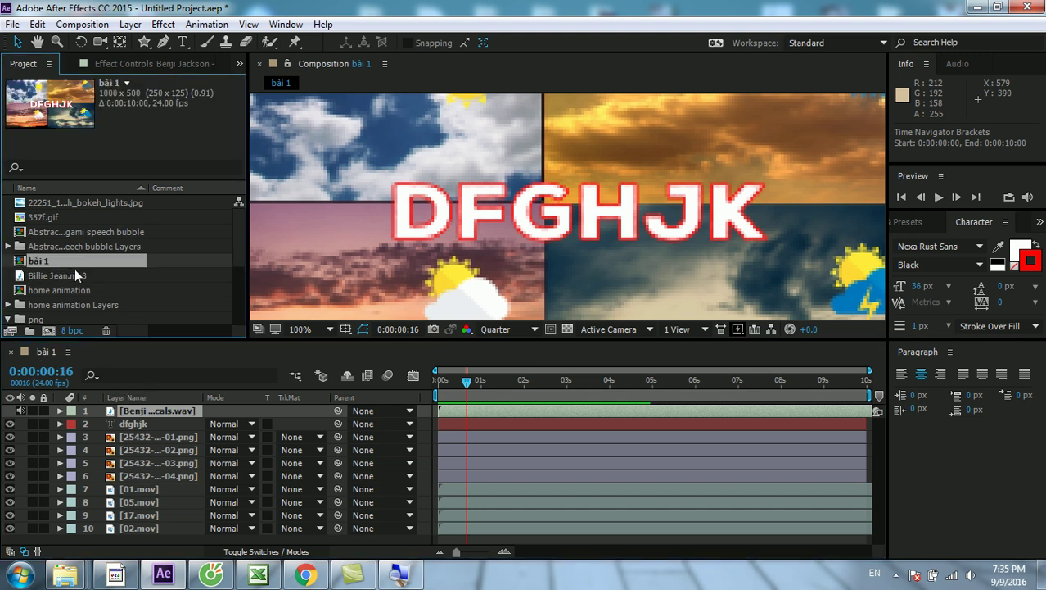
click(81, 25)
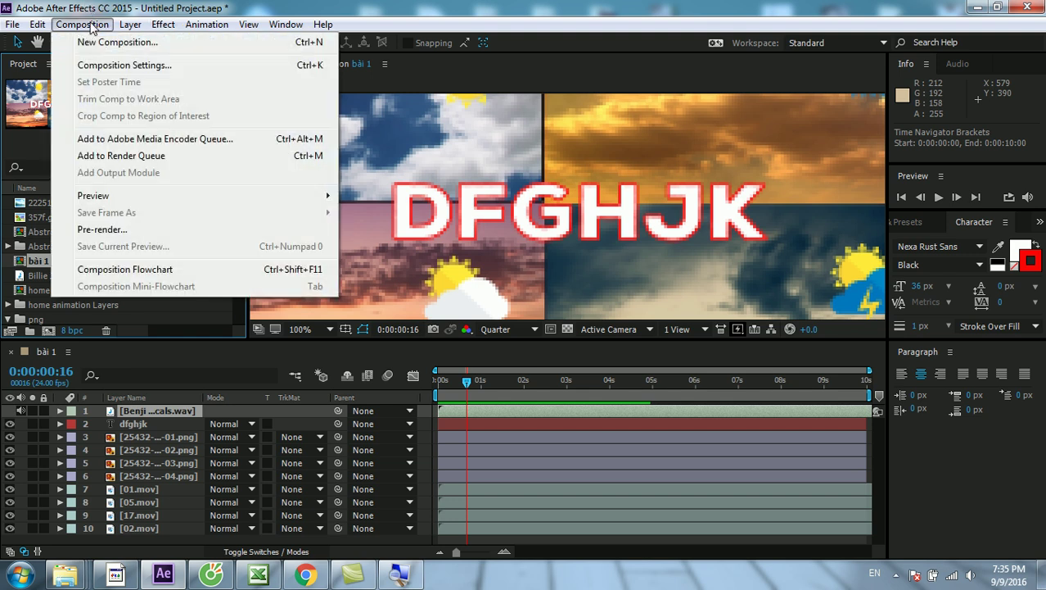
Add bài 1 to the Render Queue and open its Lossless output module settings.
click(292, 155)
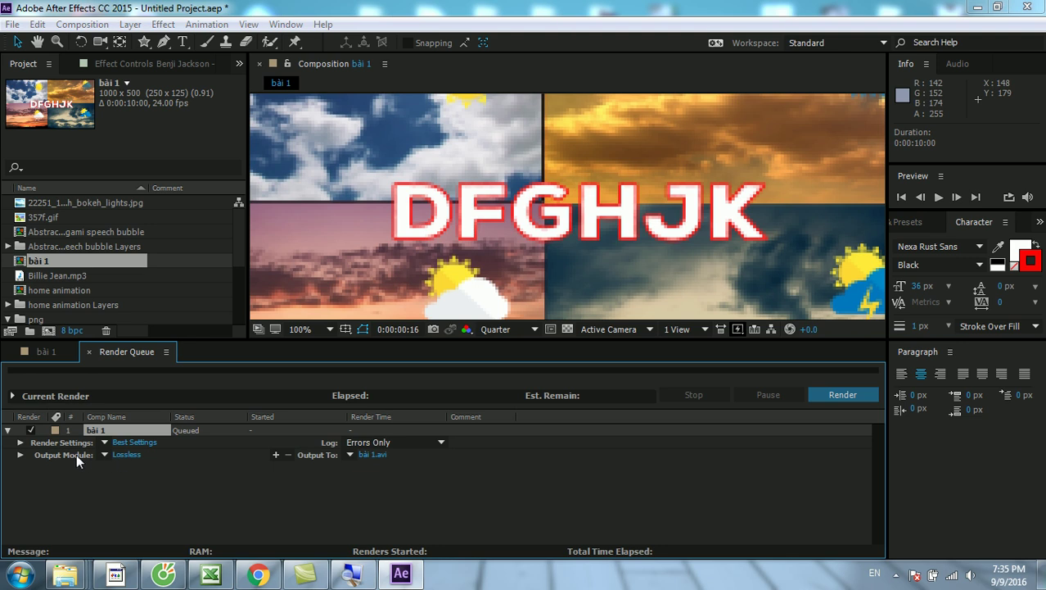
click(114, 453)
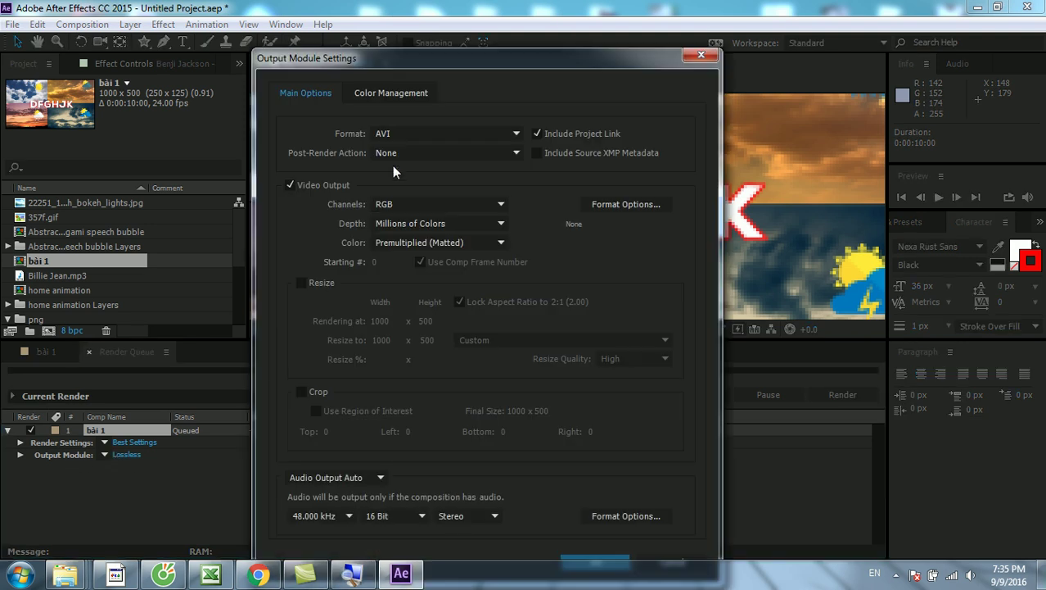
Set the output module to QuickTime format with the H.264 video codec at quality 100.
click(374, 138)
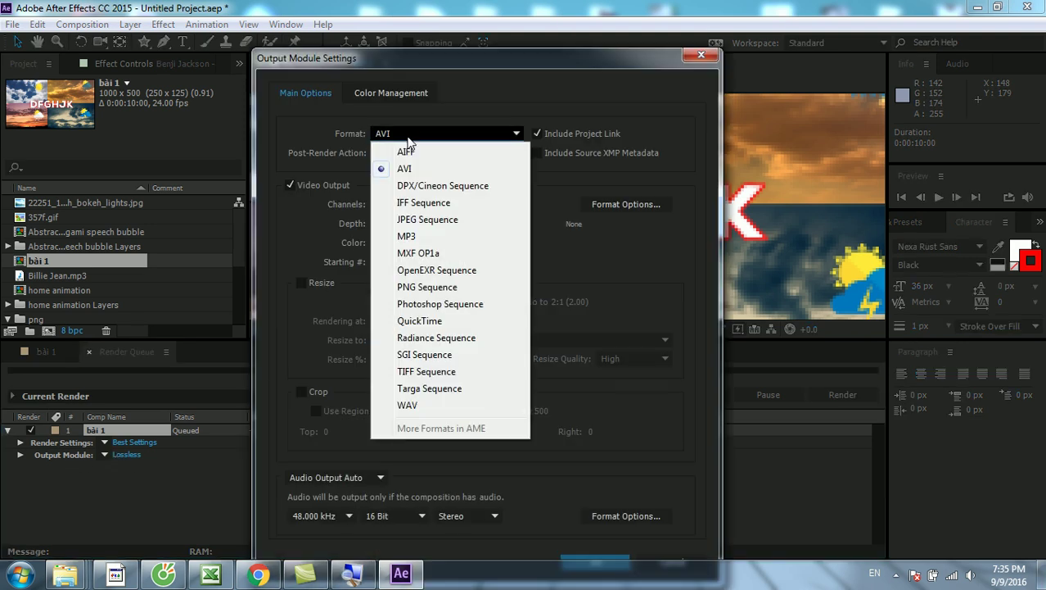
click(418, 324)
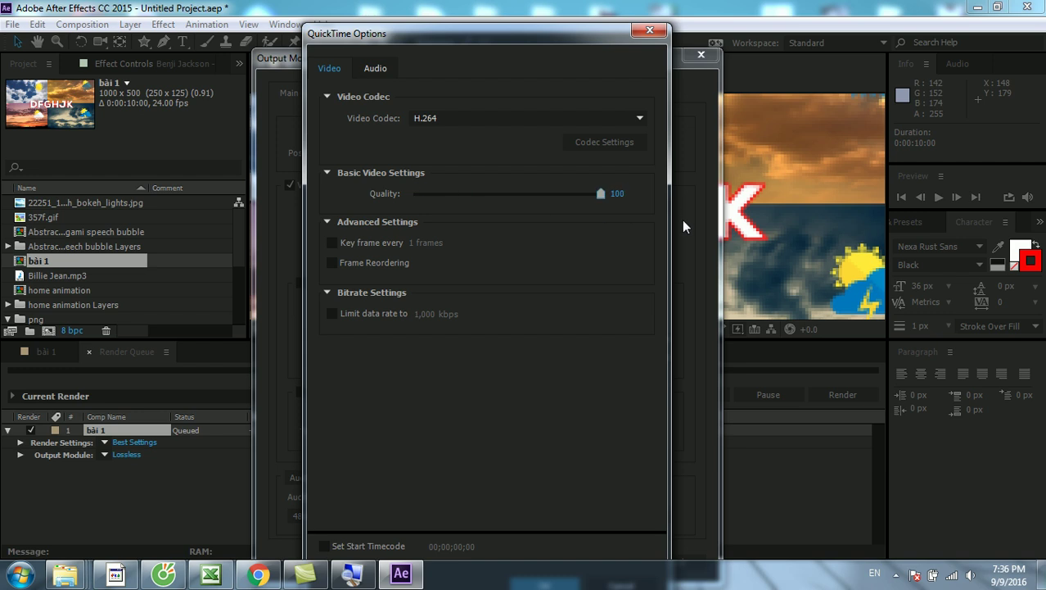
key(Return)
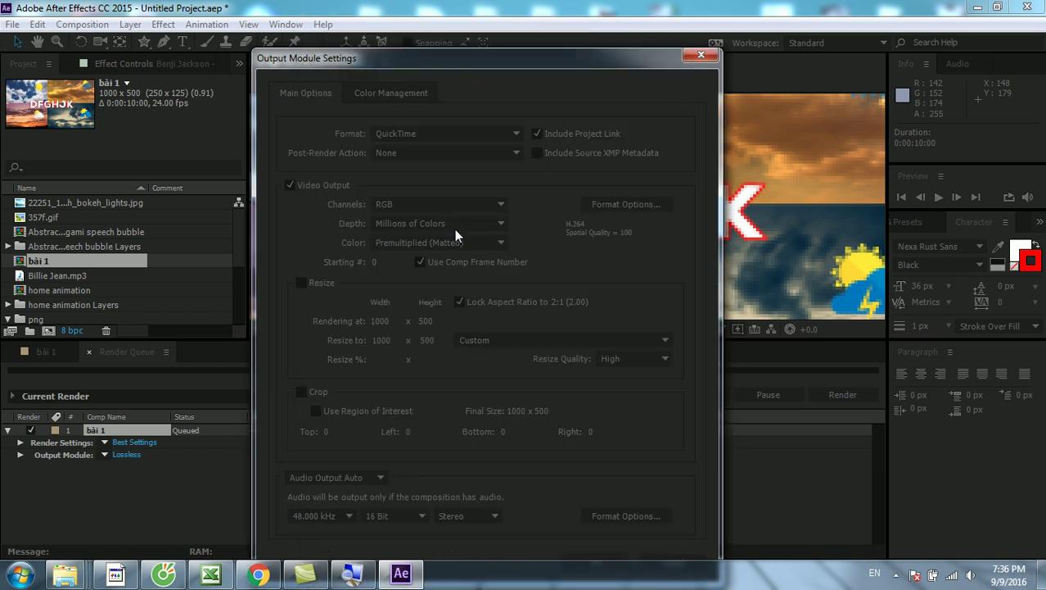
key(Return)
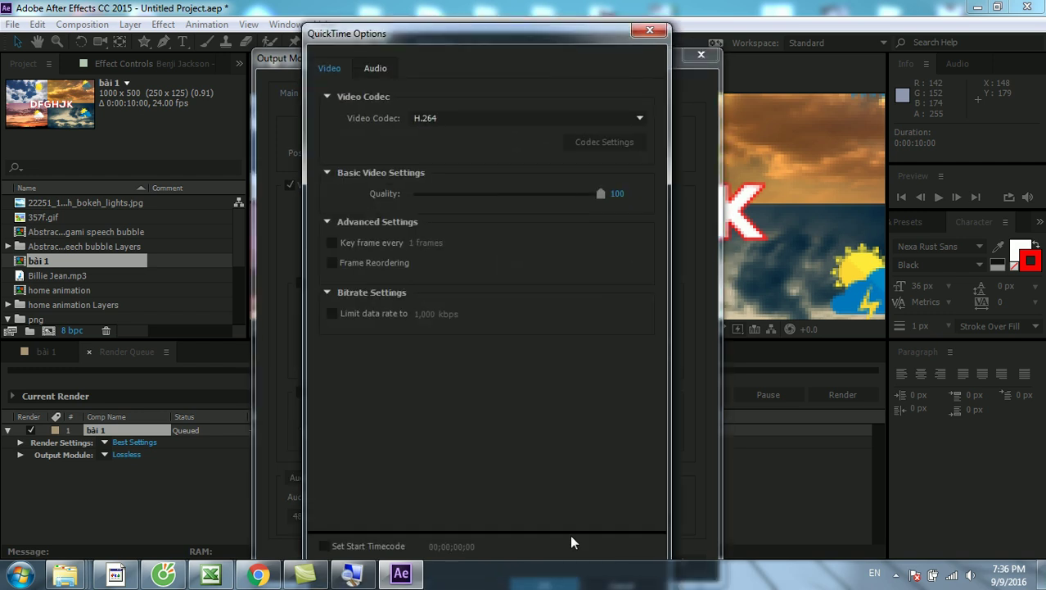
key(Return)
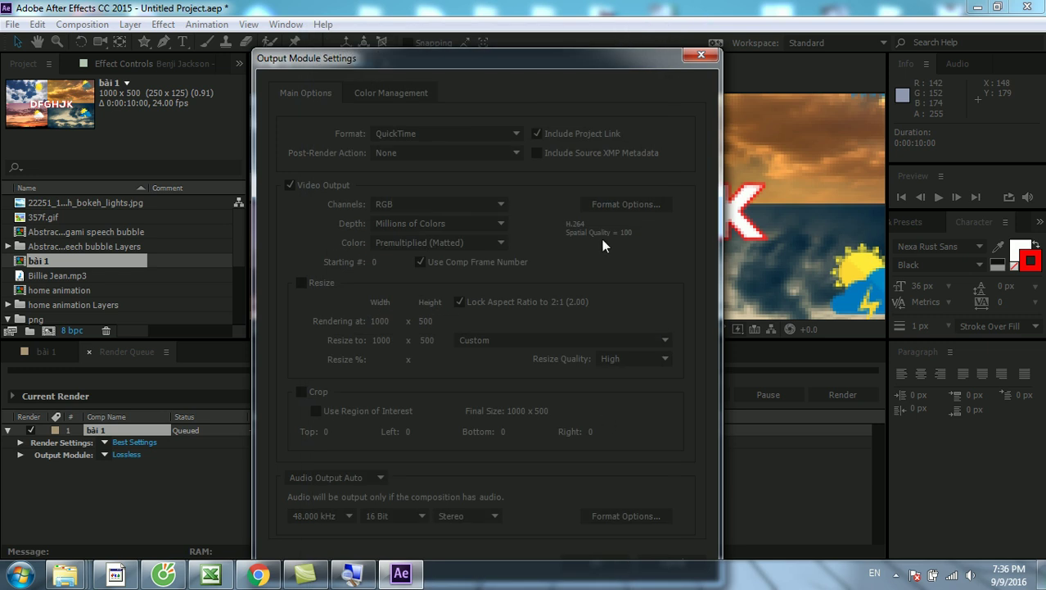
click(391, 92)
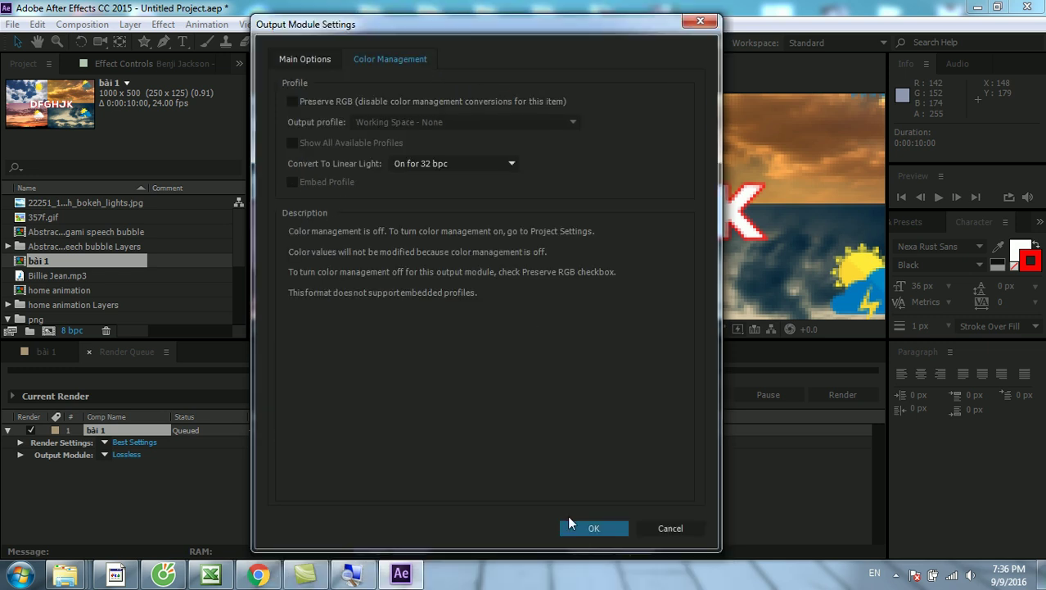
click(596, 528)
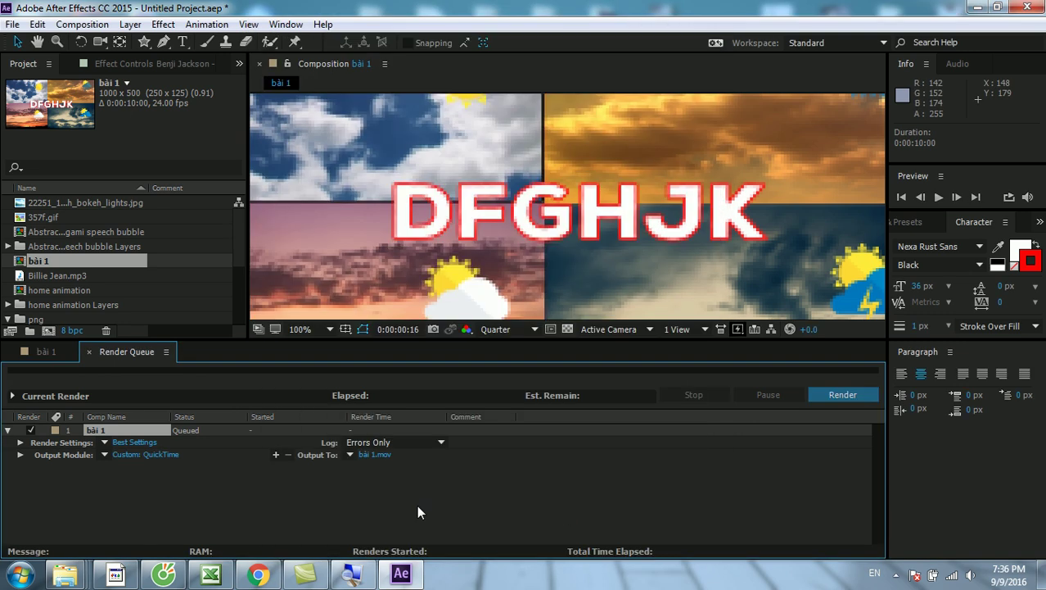
Save the bài 1.mov render output to the Desktop.
click(378, 456)
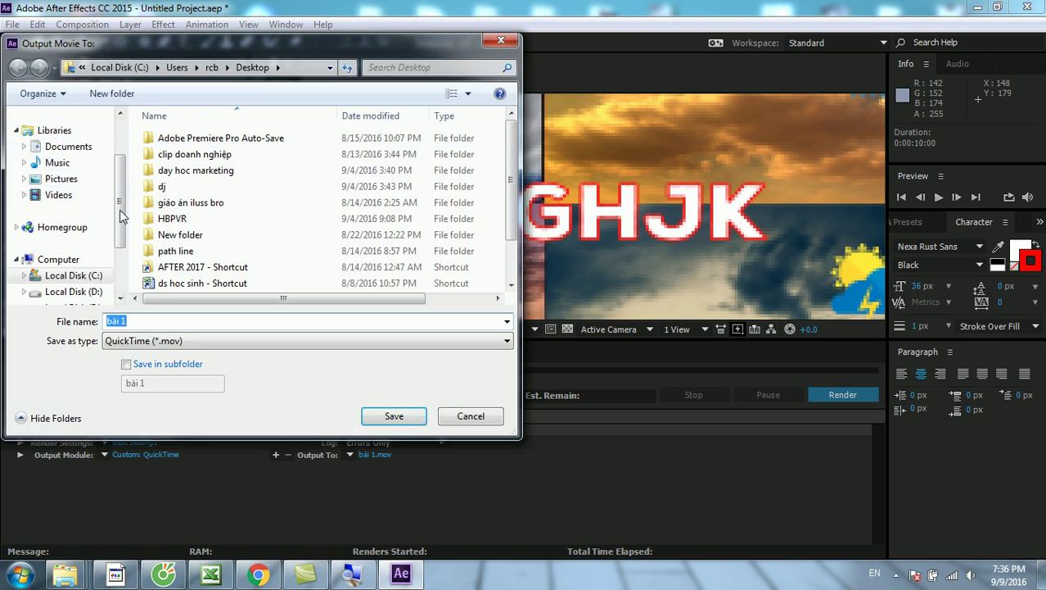
scroll(120, 214, up, 3)
click(59, 137)
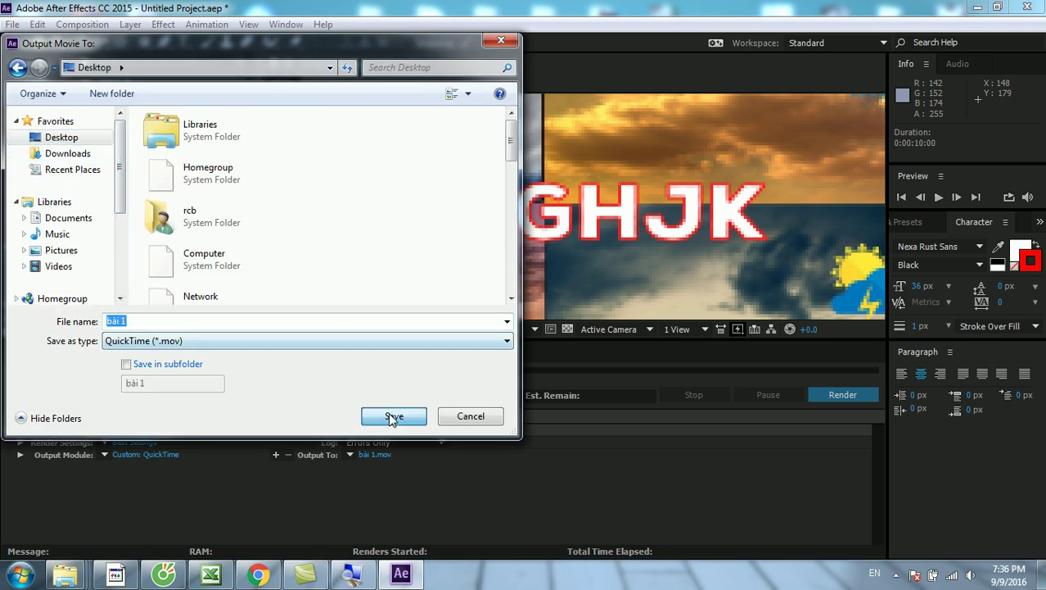
click(400, 416)
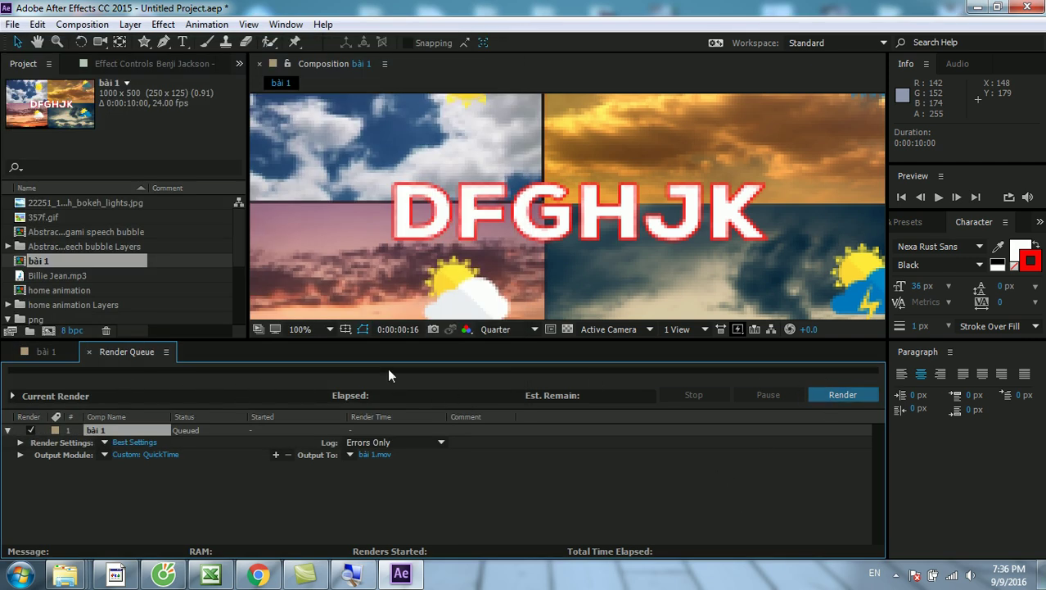
Render the bài 1 composition and wait until the queue item shows Done.
click(843, 396)
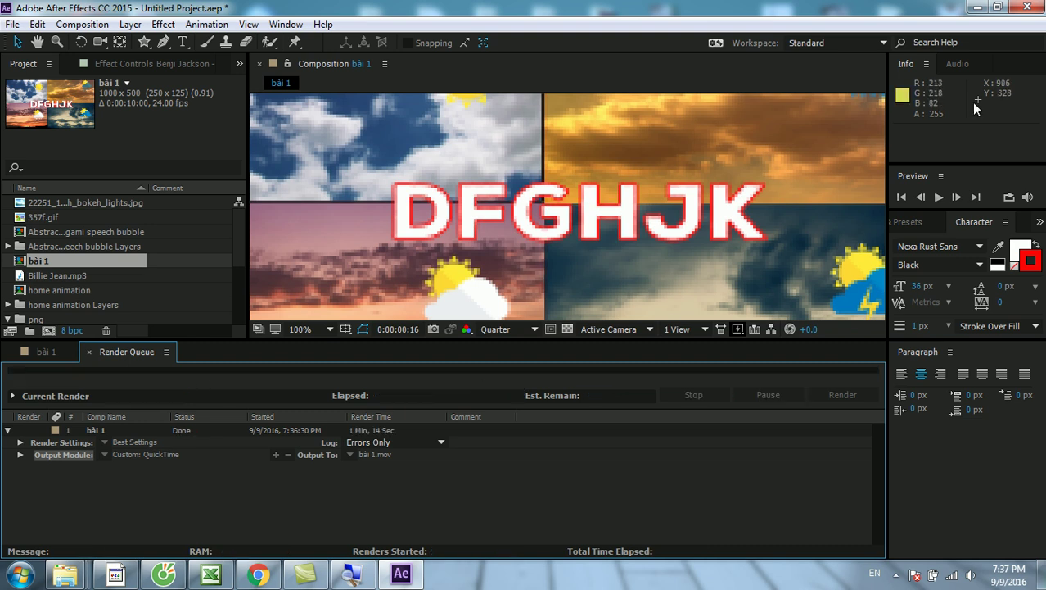
Minimize After Effects and Explorer, then open the rendered bài 1 movie from the desktop.
click(976, 7)
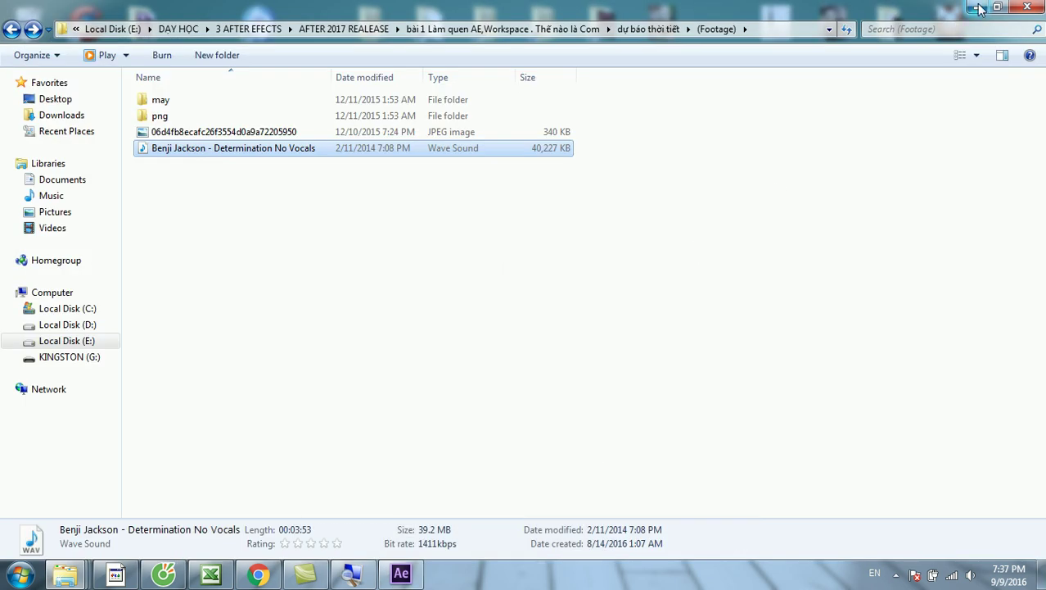
click(978, 7)
double_click(81, 419)
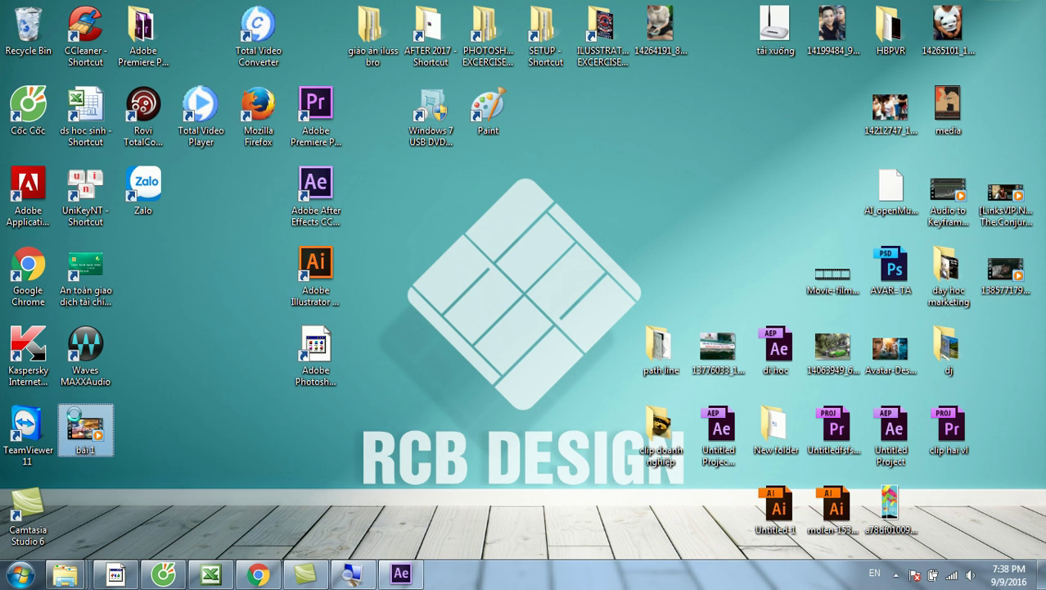
right_click(75, 417)
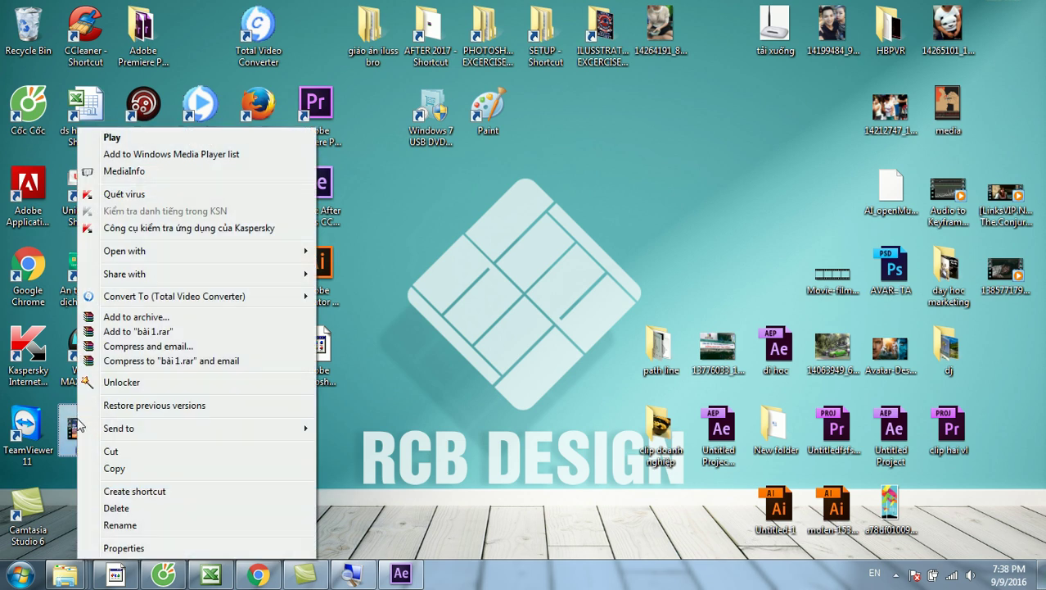
click(123, 547)
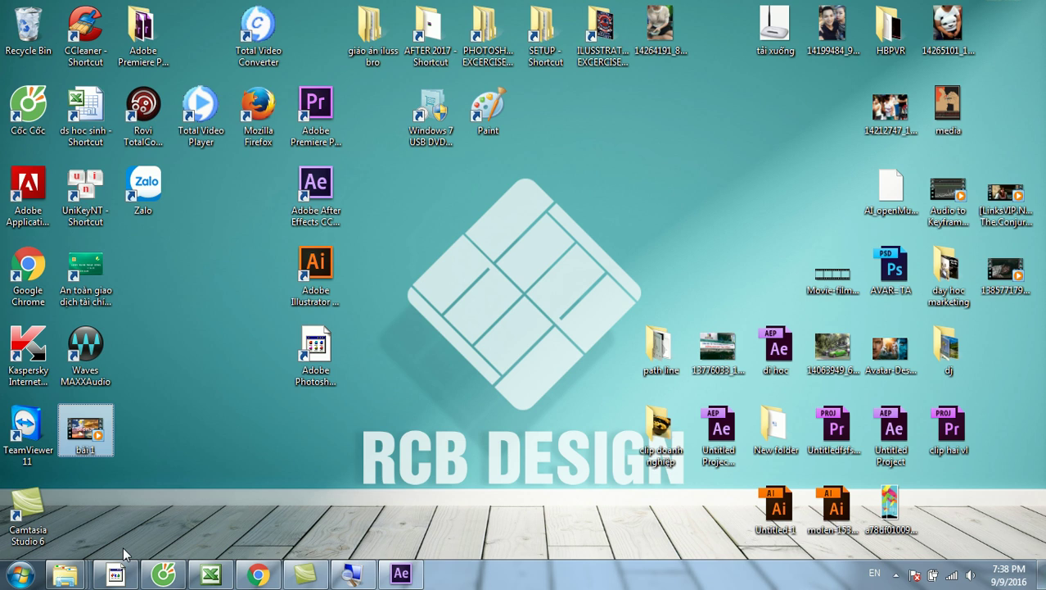
click(124, 553)
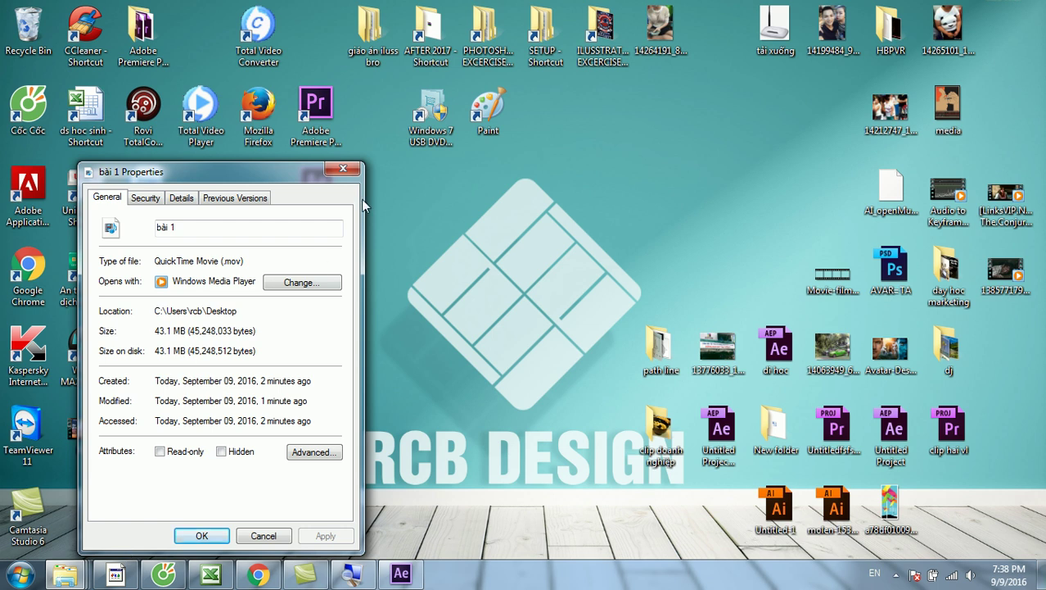
click(343, 169)
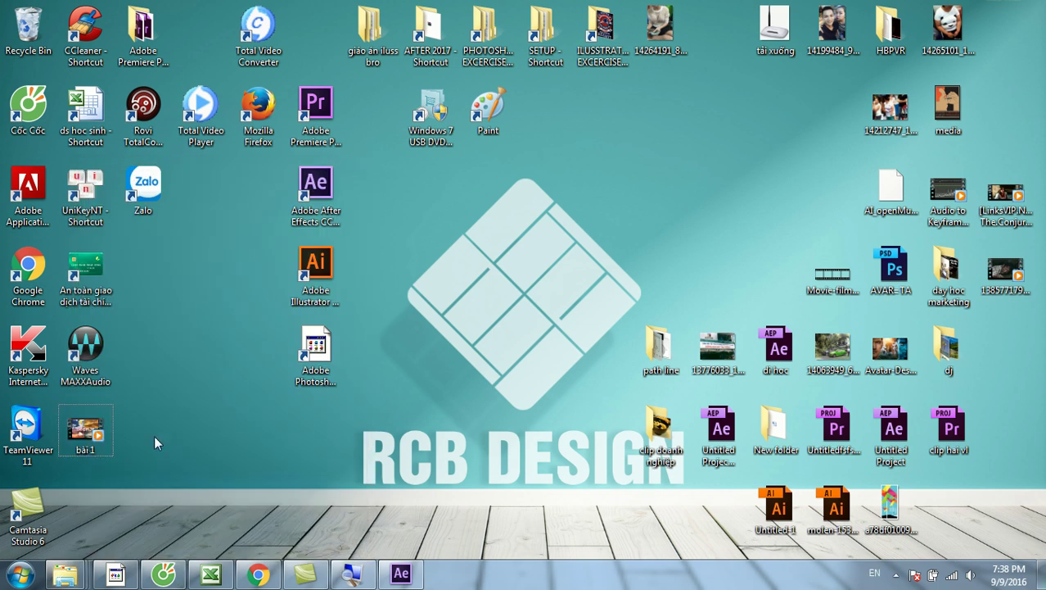
click(173, 432)
Select the bài 1 movie file and bring up Chrome showing the Facebook feed.
click(85, 429)
click(258, 573)
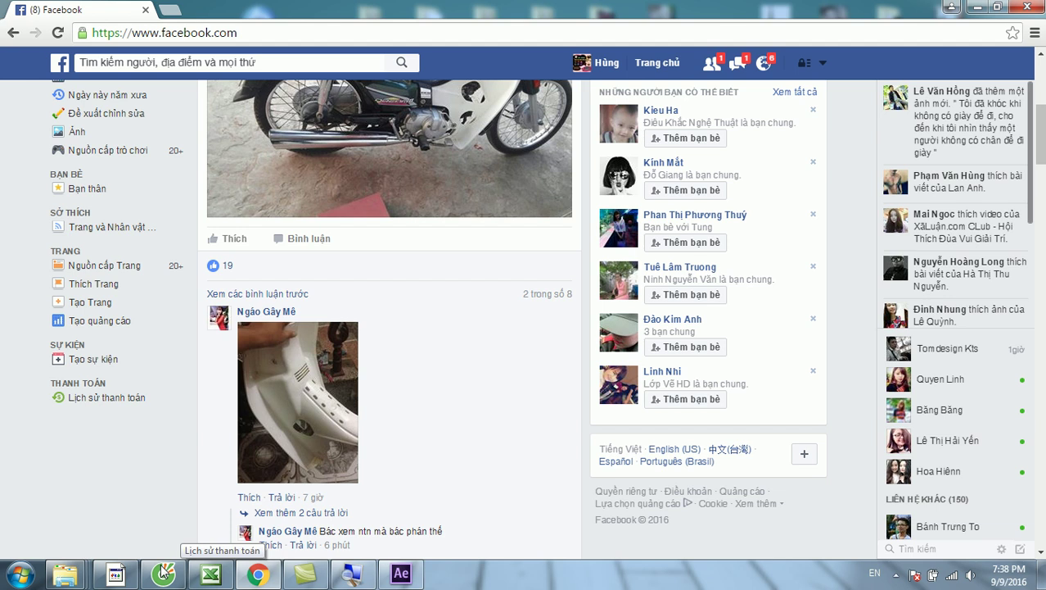
Bring up the Cốc Cốc Facebook window and close both chat conversations.
click(163, 572)
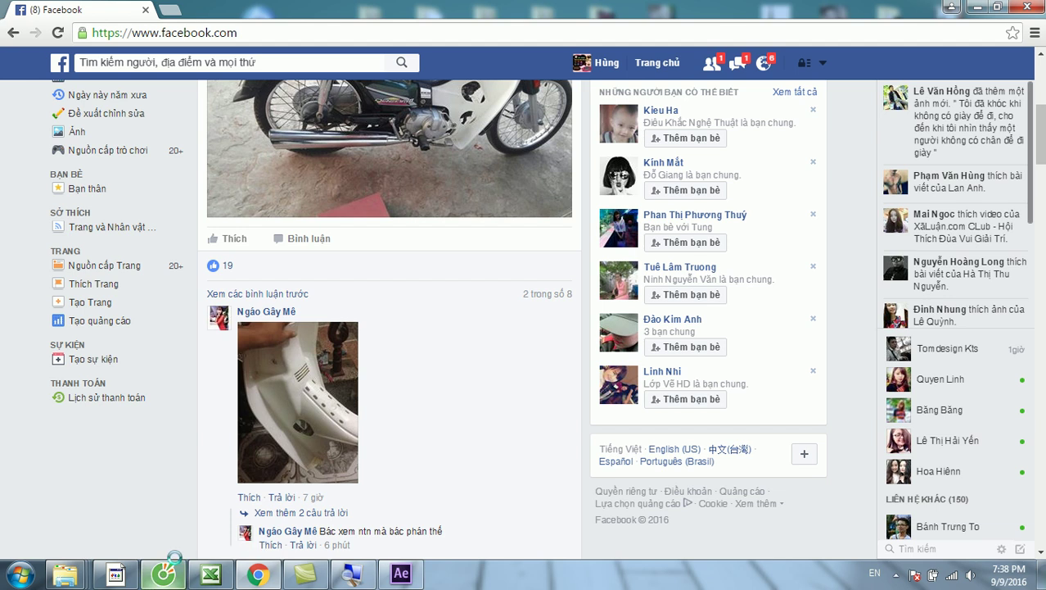
mouse_move(164, 577)
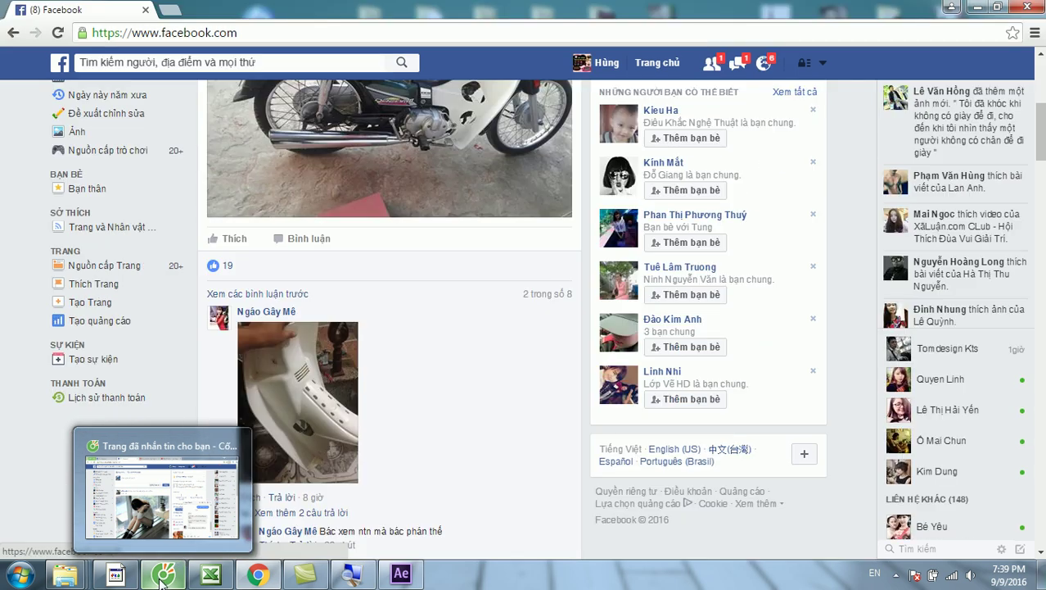
click(162, 577)
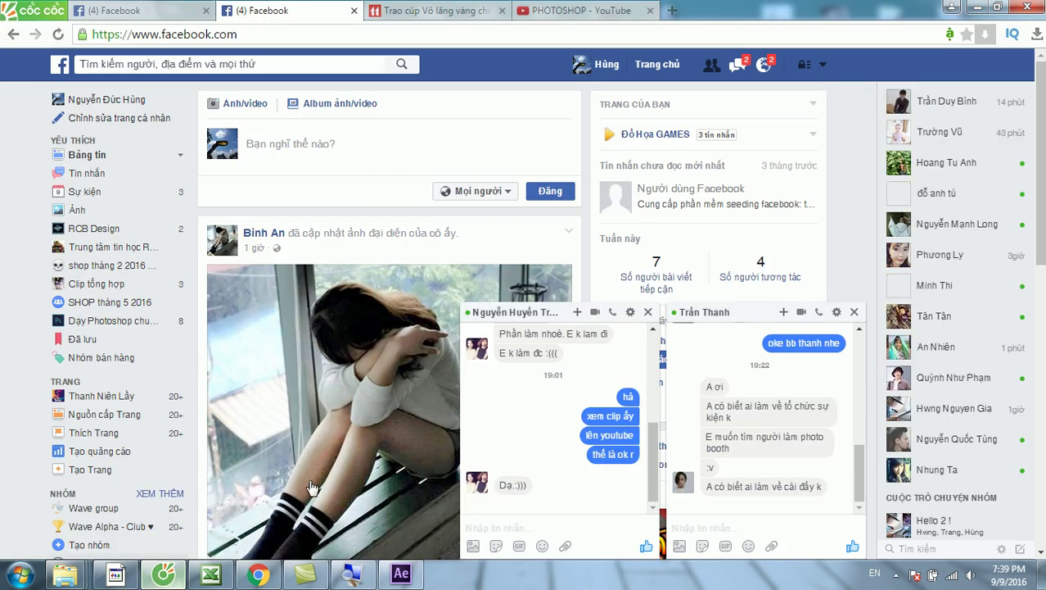
click(648, 312)
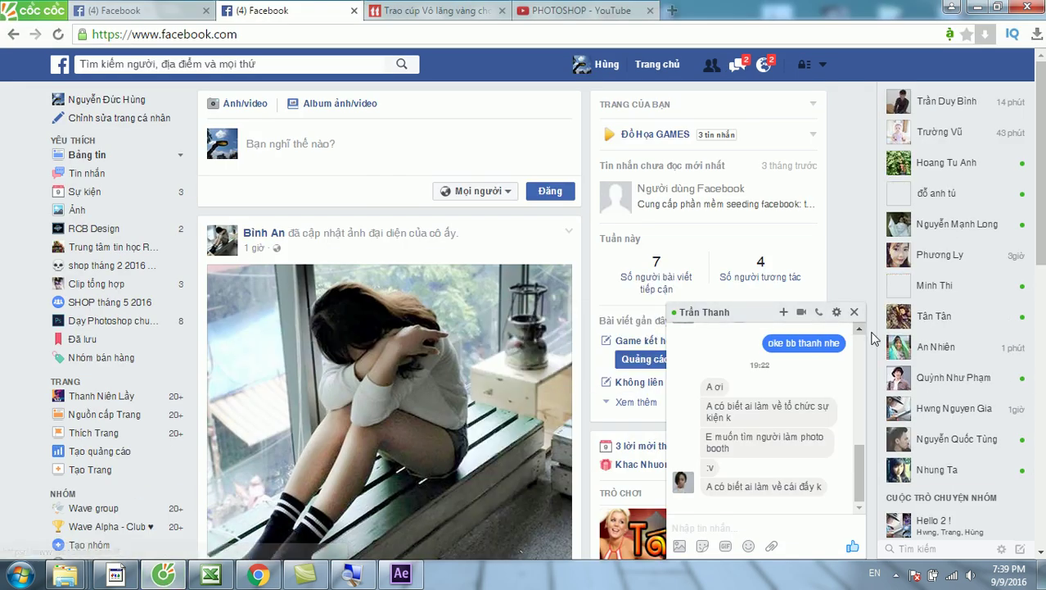
click(854, 312)
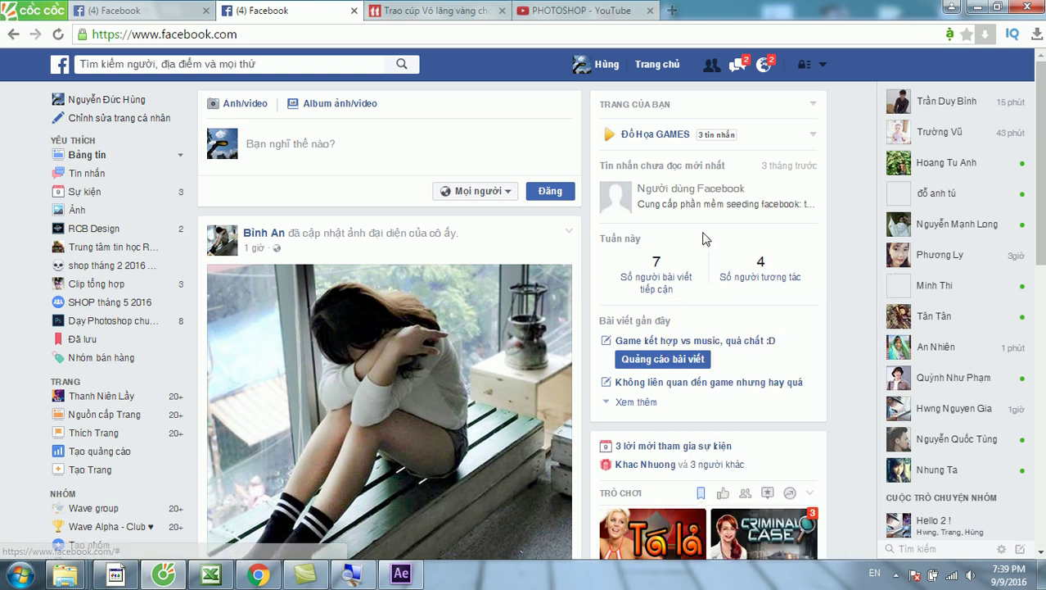
Minimize and restore Cốc Cốc, then switch to the PHOTOSHOP YouTube playlist tab.
click(980, 9)
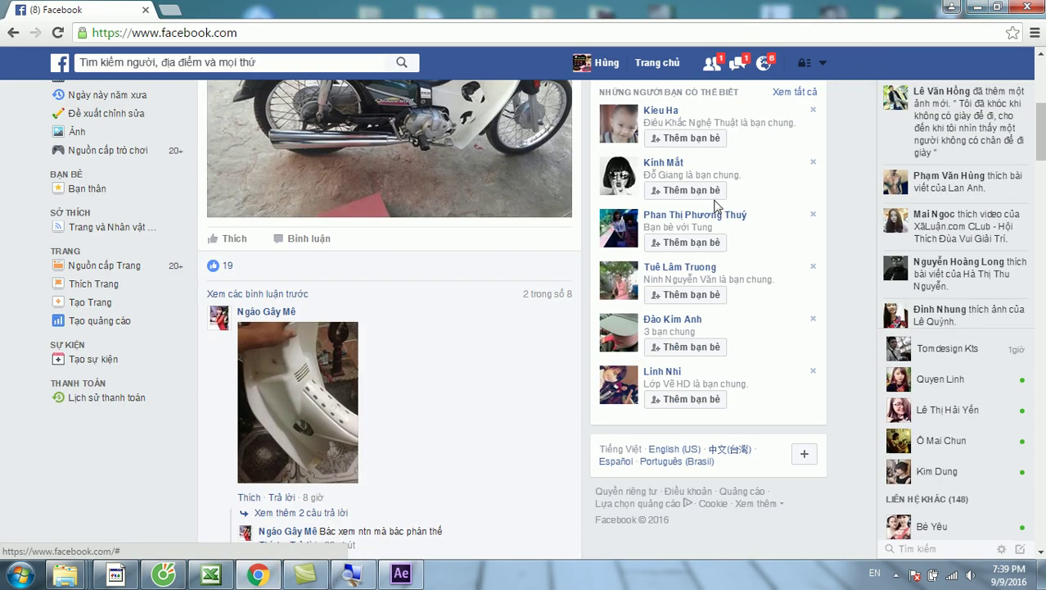
click(164, 573)
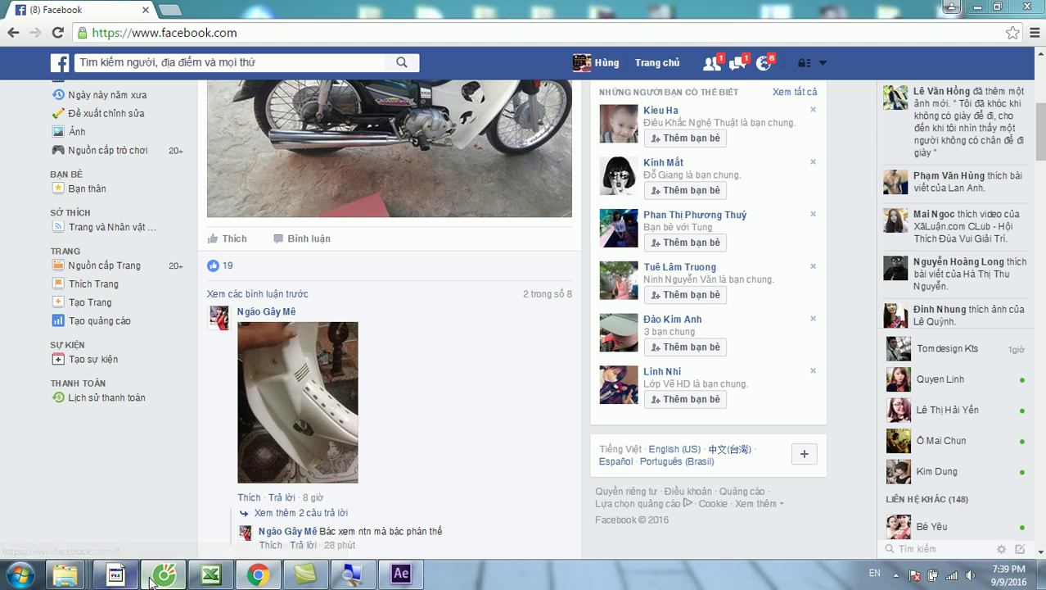
click(581, 10)
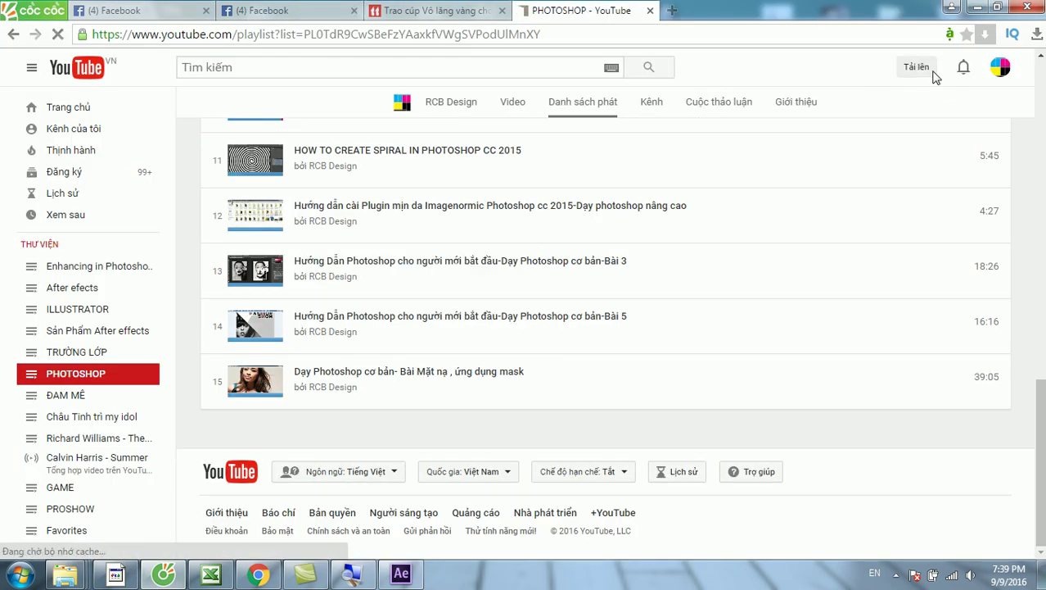
Go to YouTube's upload page and keep the visibility on Công khai.
scroll(769, 113, up, 1)
scroll(786, 147, up, 5)
scroll(432, 159, up, 5)
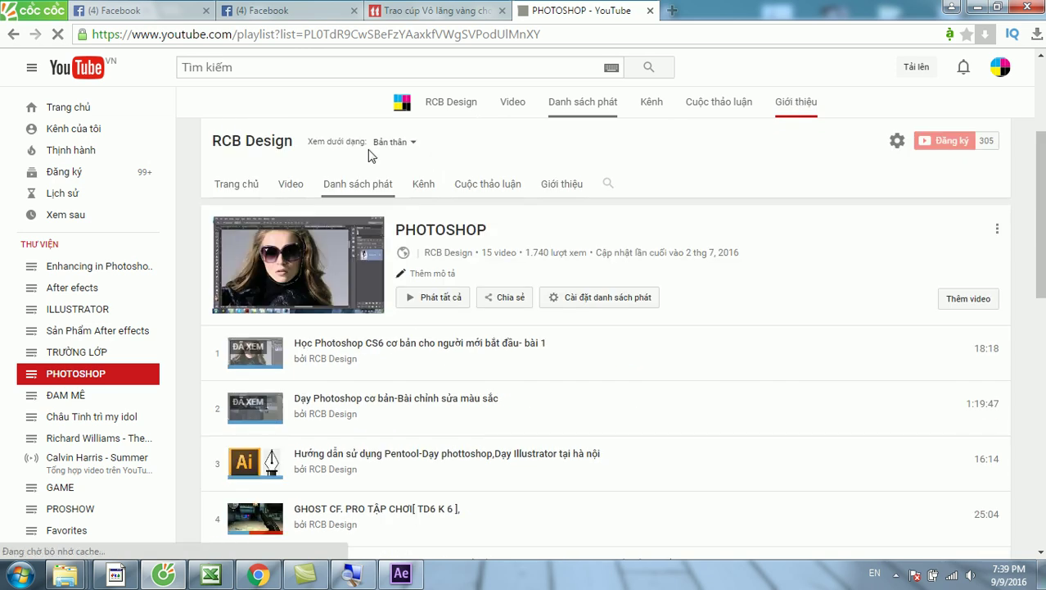
scroll(278, 172, up, 4)
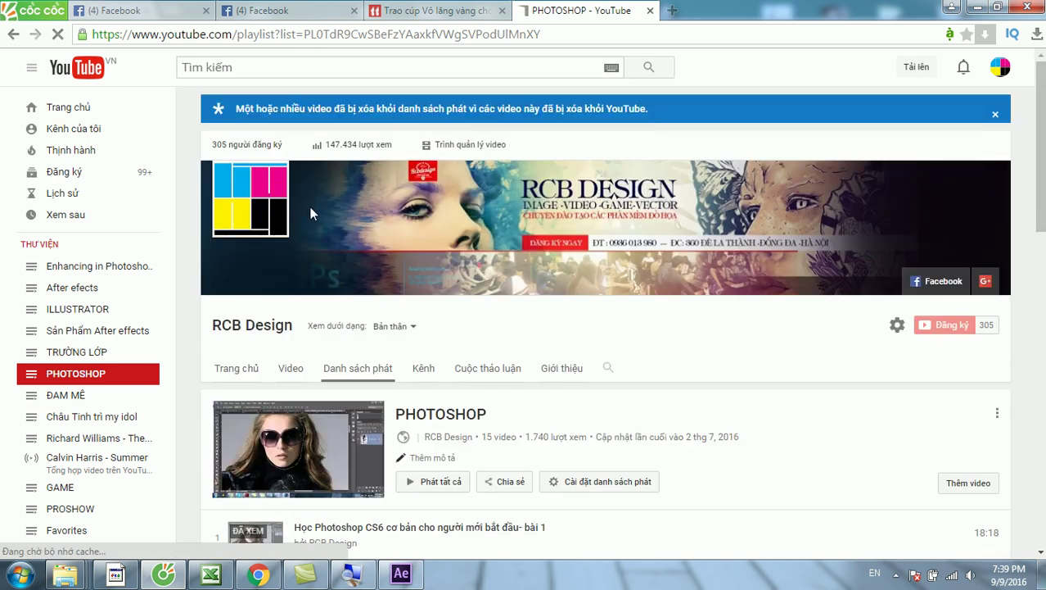
mouse_move(356, 211)
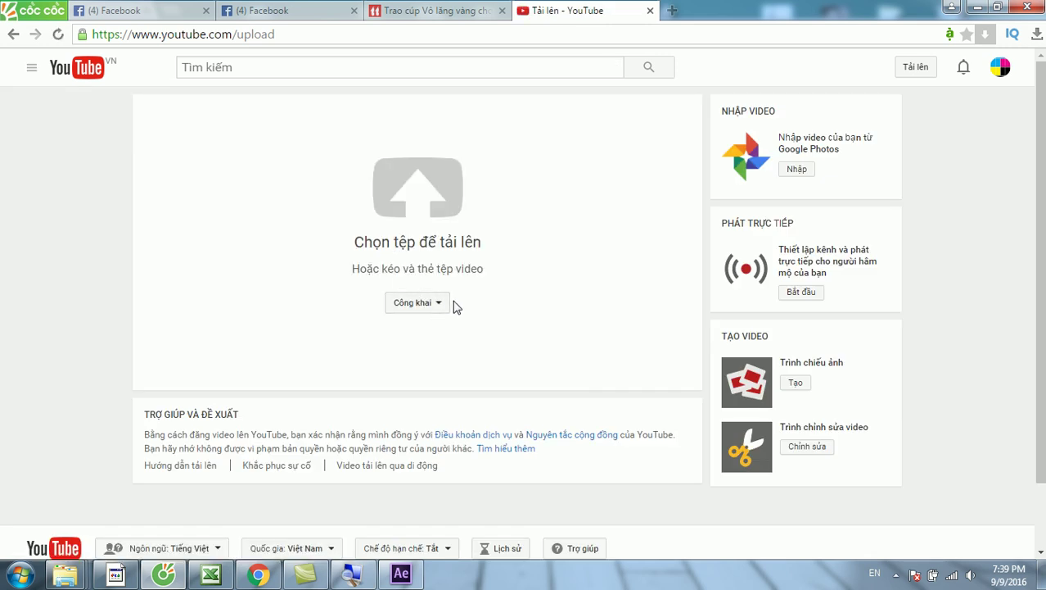
click(442, 303)
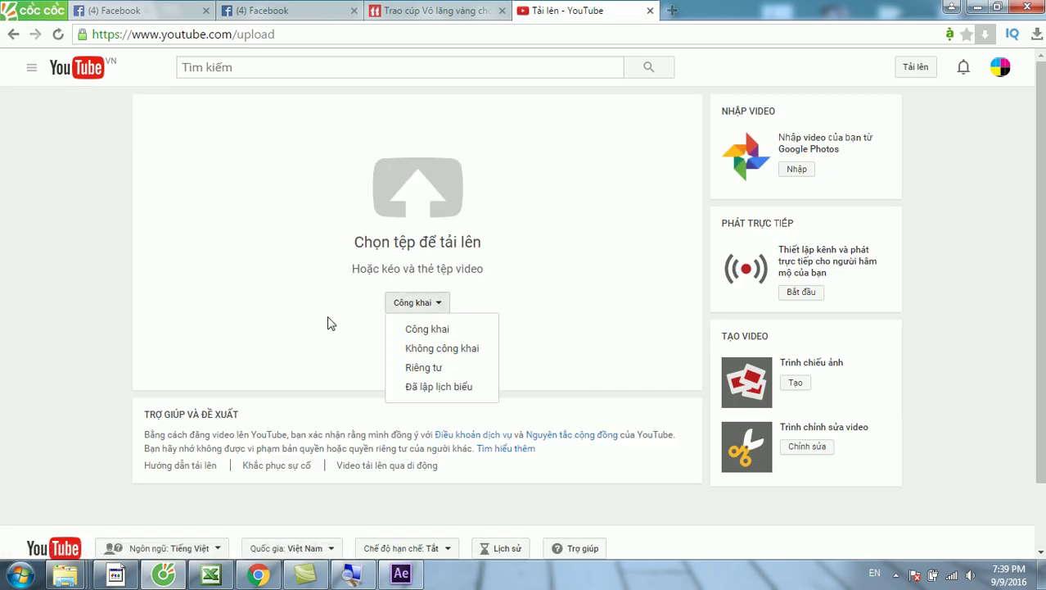
click(361, 209)
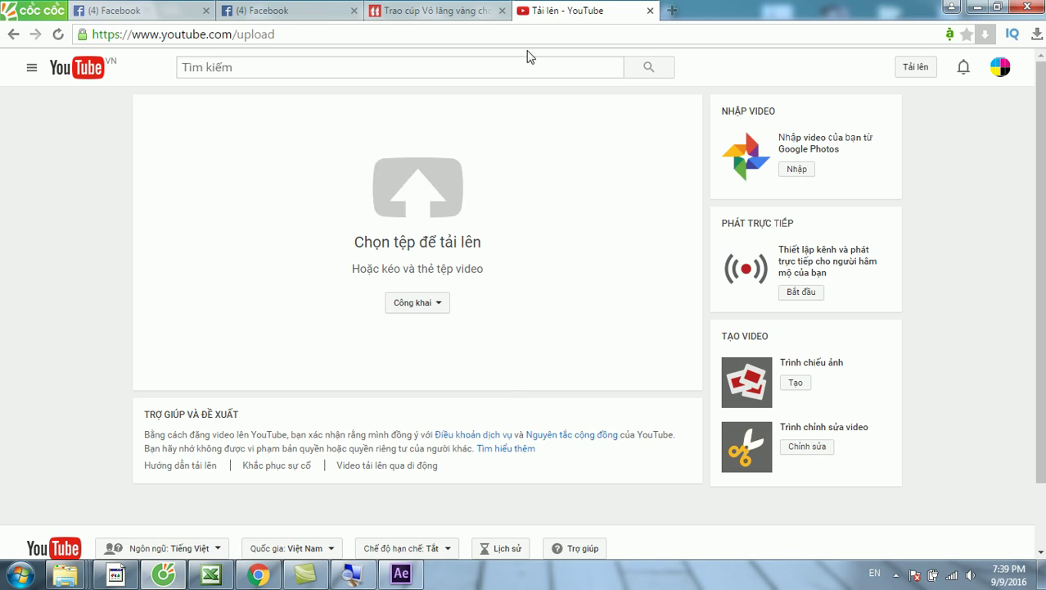